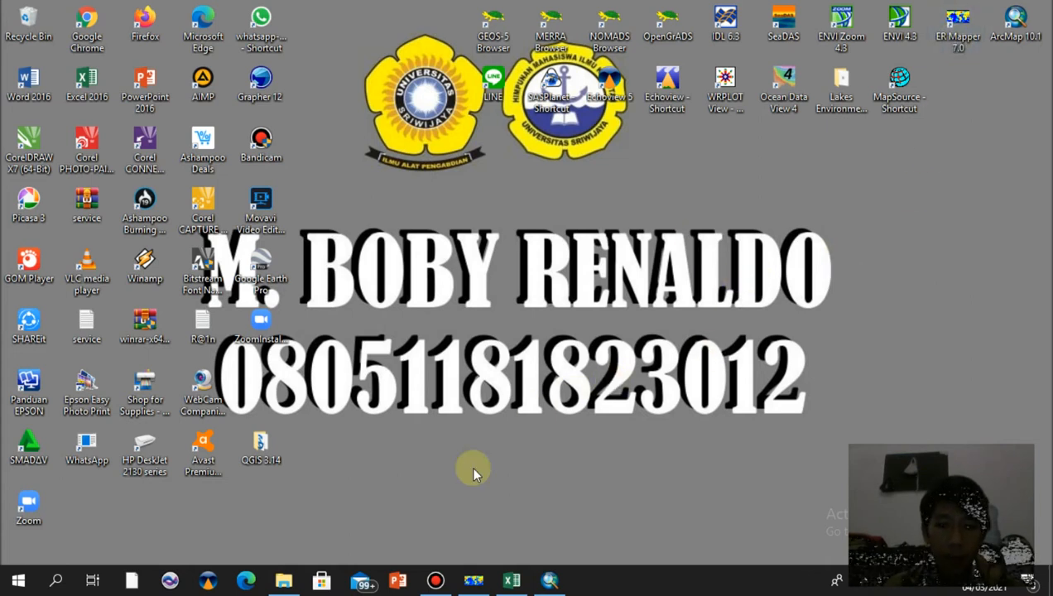
Open ER Mapper and start editing a new algorithm
click(475, 581)
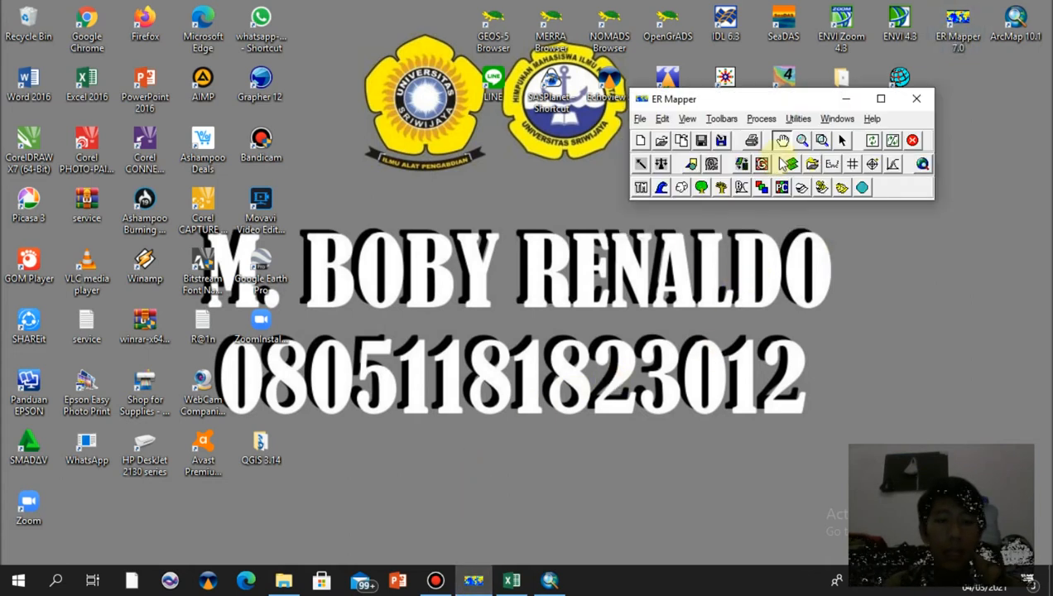
click(791, 164)
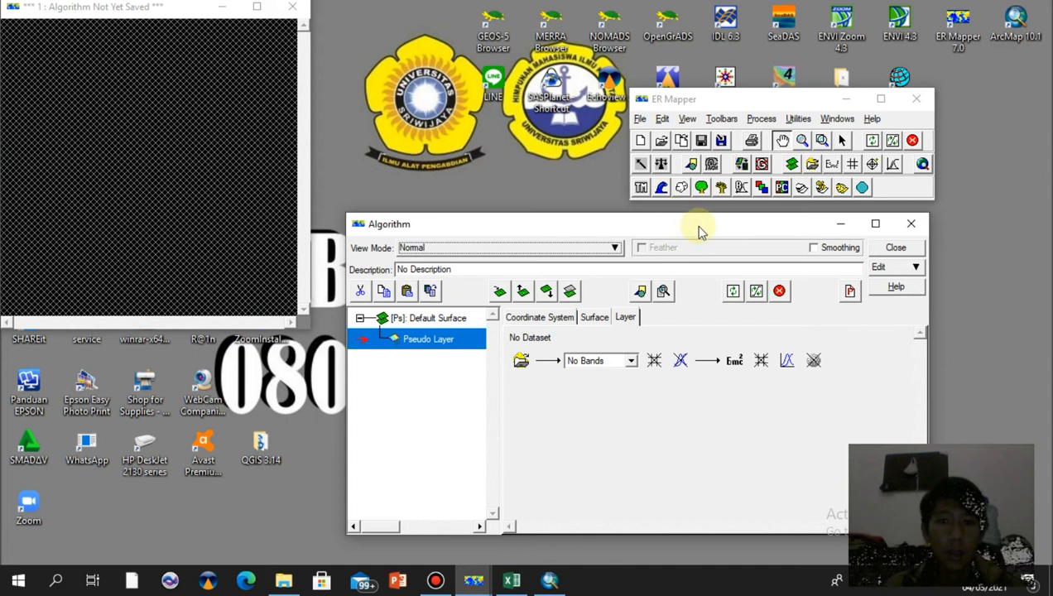
drag(697, 222, 697, 209)
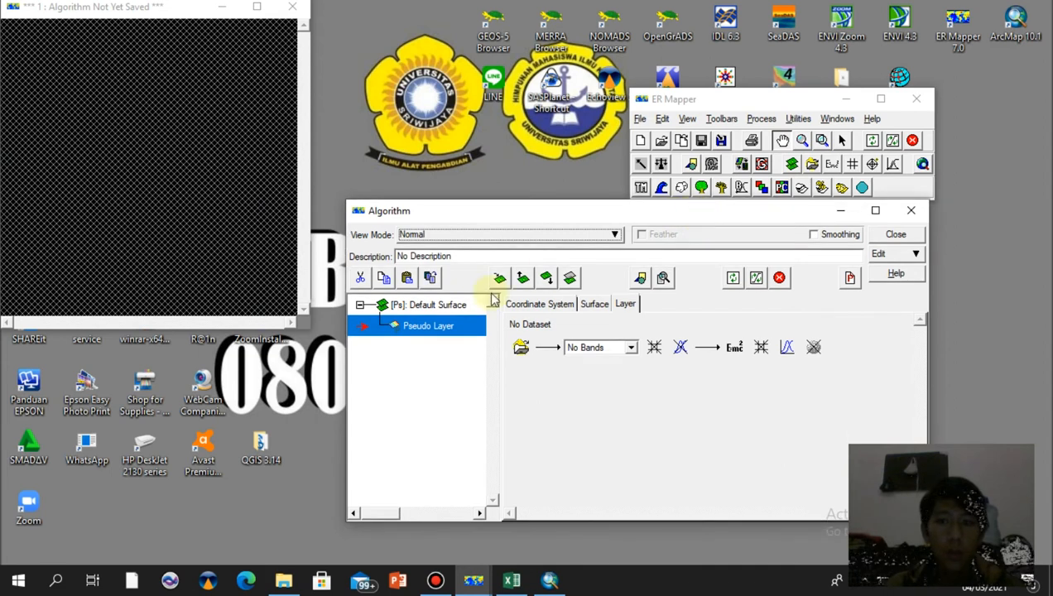
Duplicate the pseudo layer six times so the default surface holds seven pseudo layers
click(432, 278)
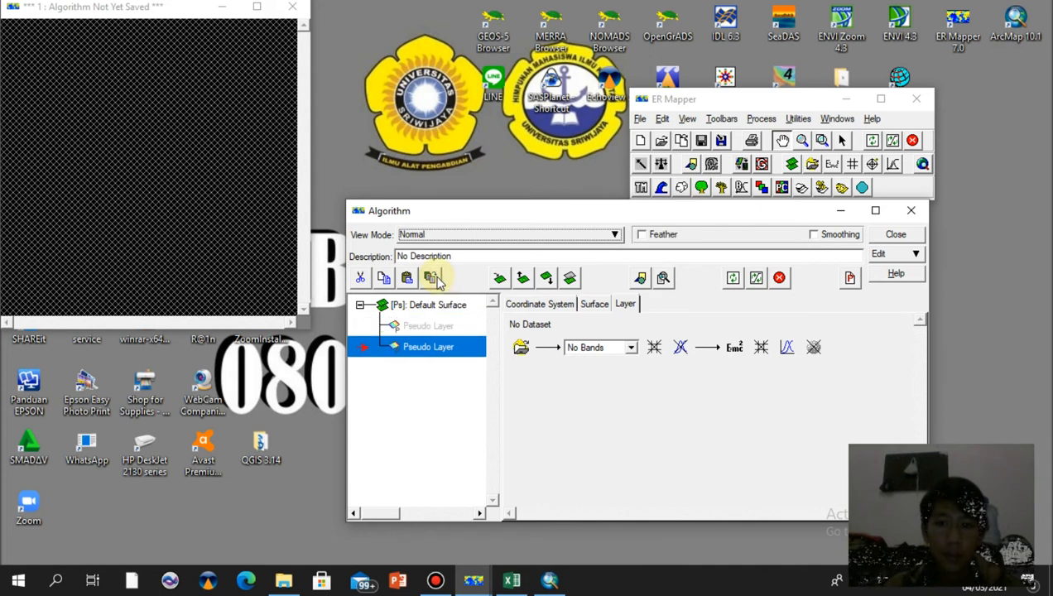
click(431, 278)
click(432, 278)
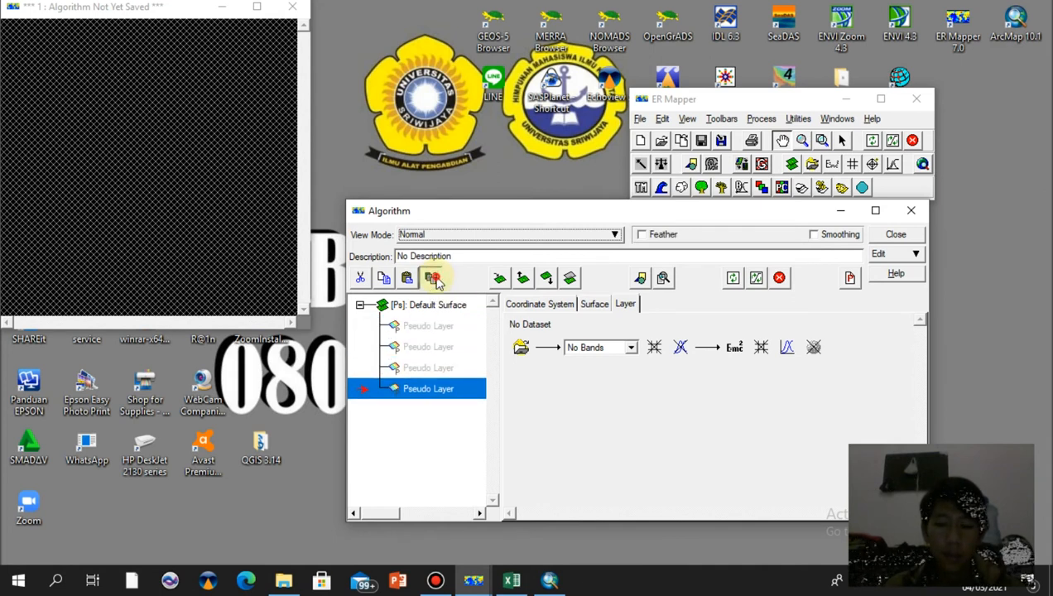
click(432, 278)
click(432, 278)
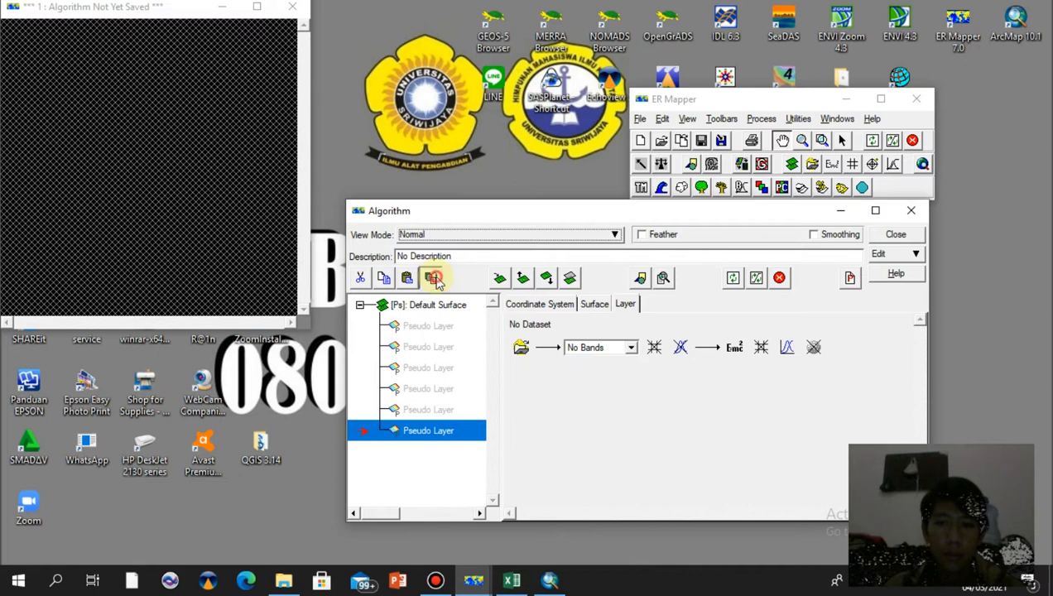
click(432, 278)
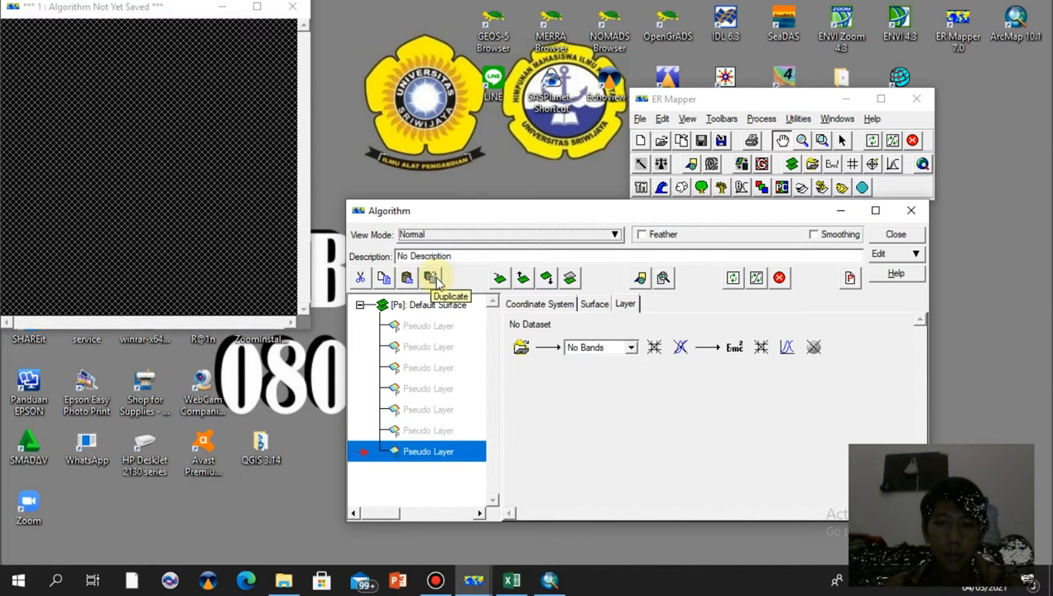
Rename the first two pseudo layers B1 and B2
click(422, 329)
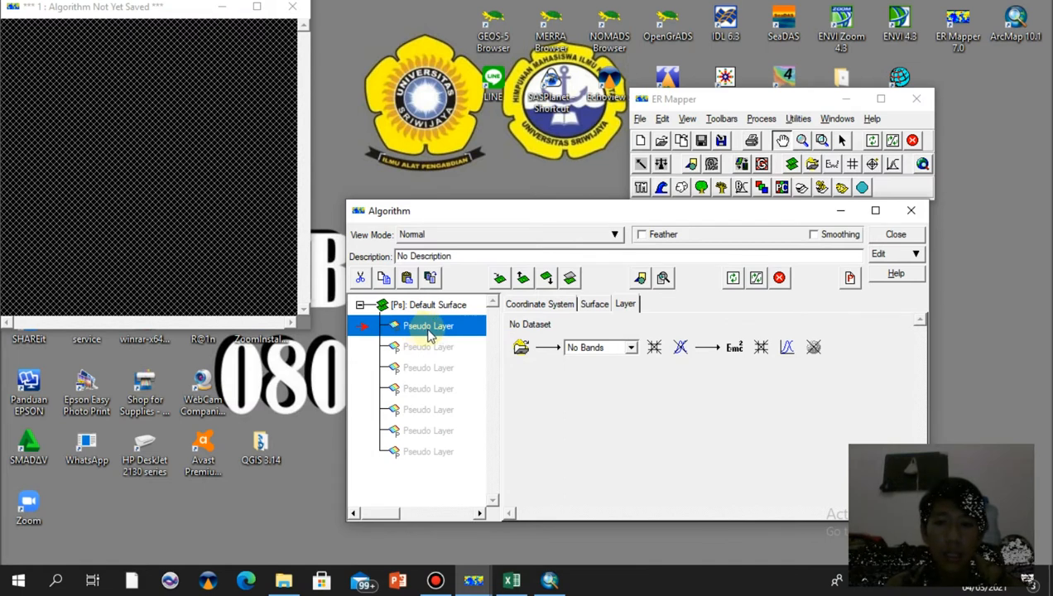
click(426, 329)
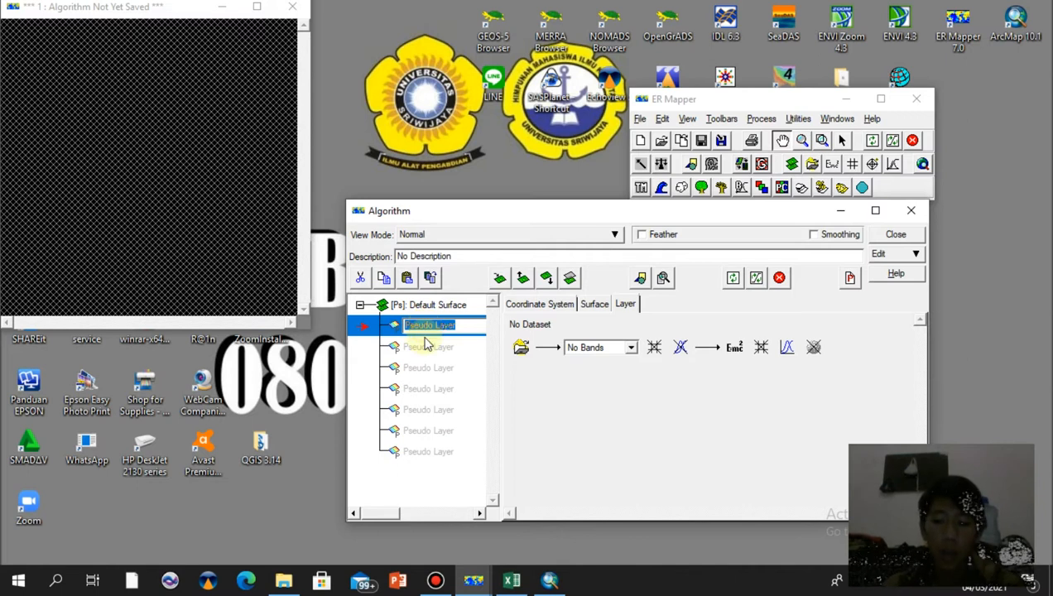
text(b1)
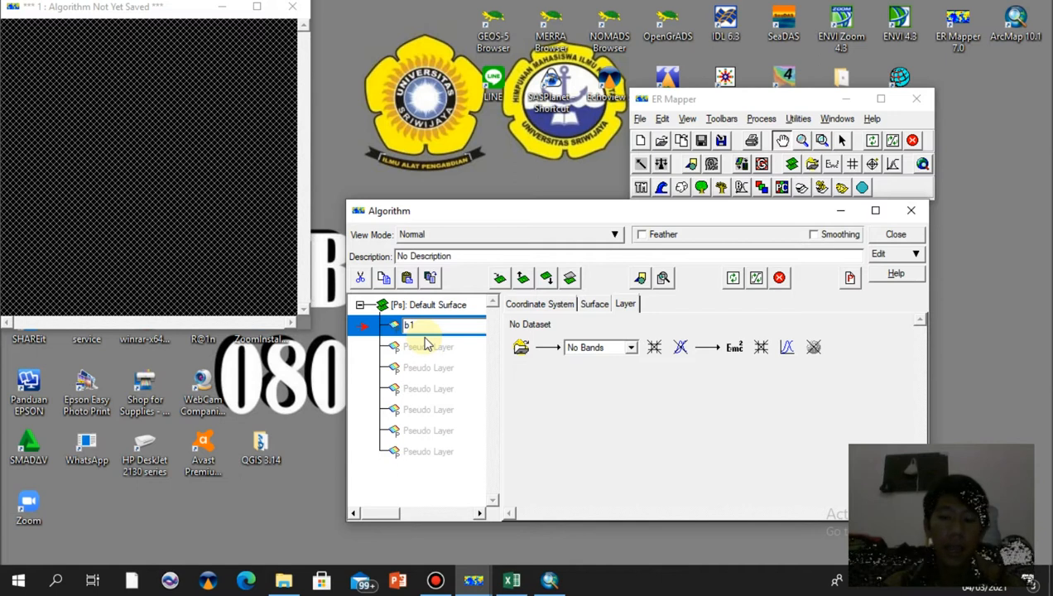
click(422, 347)
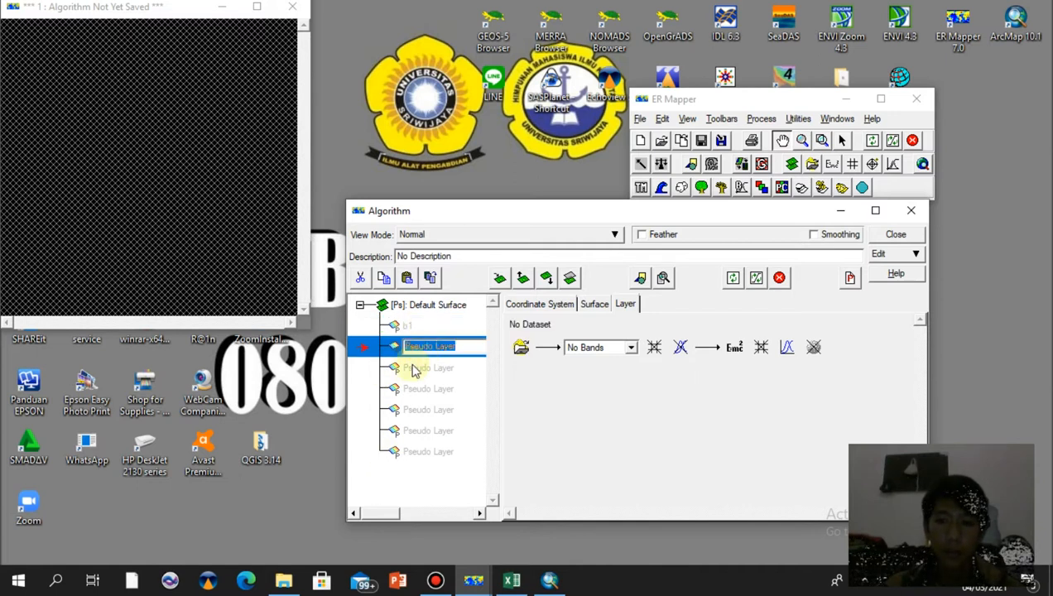
text(B2)
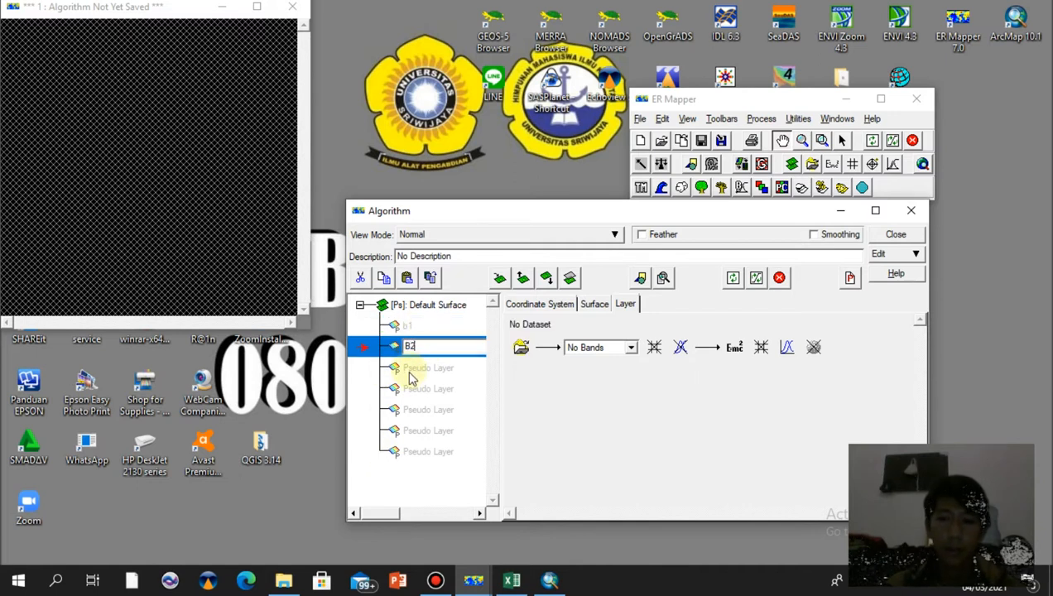
click(405, 326)
text(B2)
key(BackSpace)
text(1)
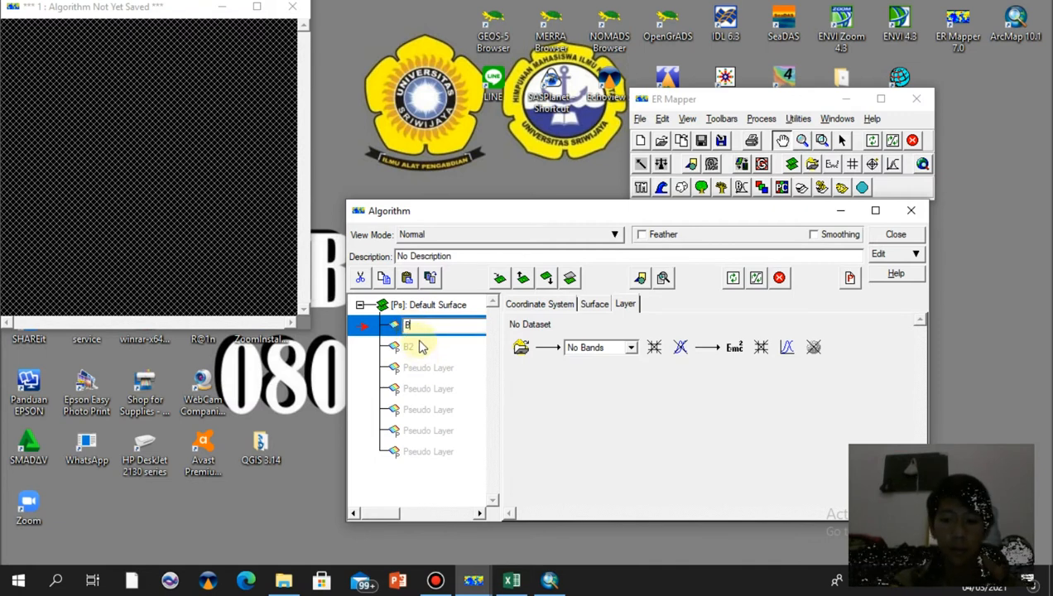
Rename the third, fourth and fifth pseudo layers B3, B4 and B5
click(418, 370)
text(B3)
click(419, 389)
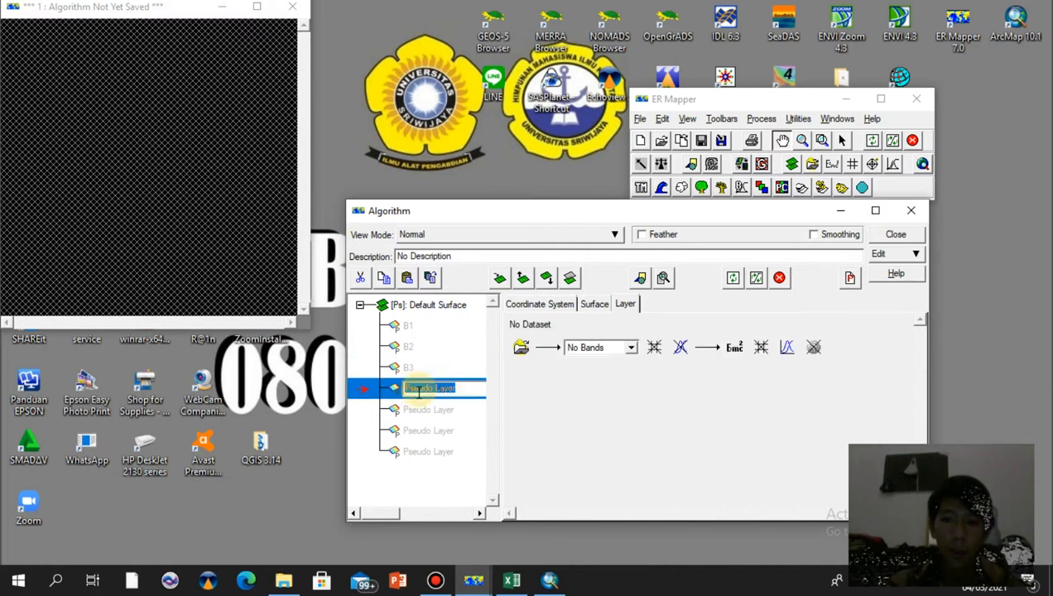
text(B4)
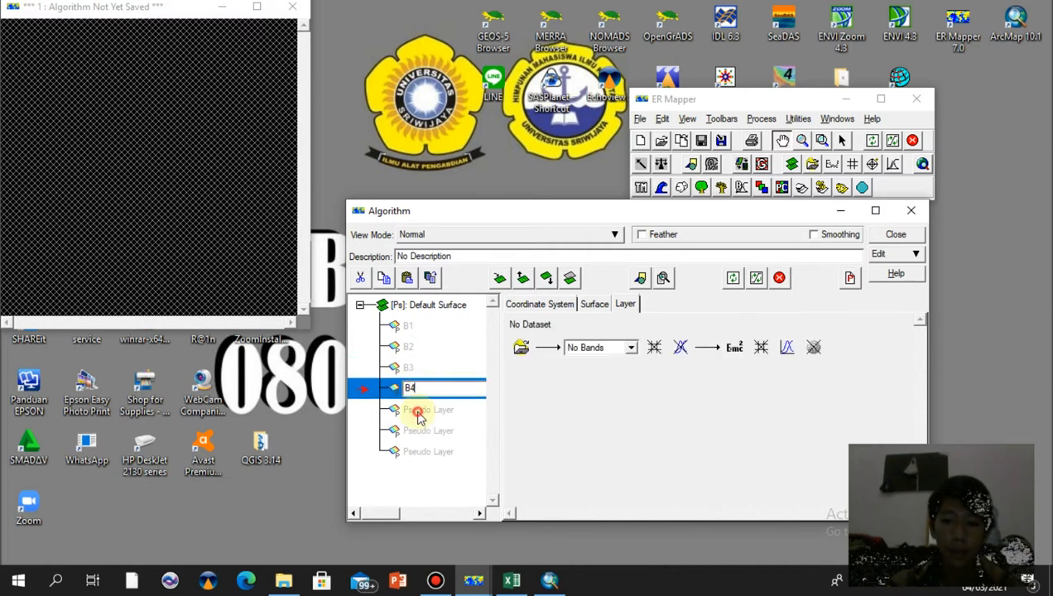
click(418, 410)
text(B5)
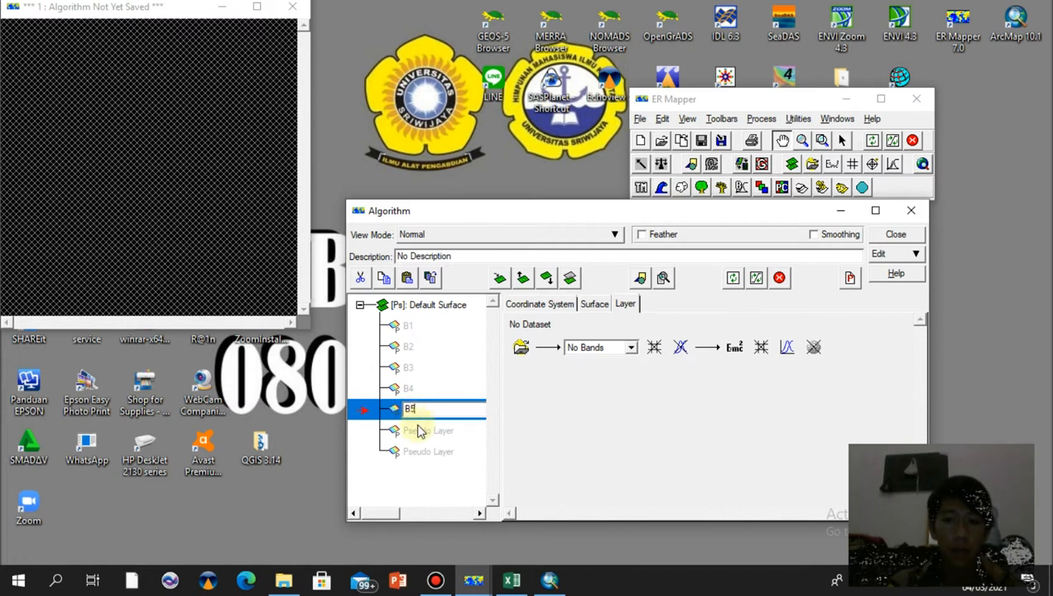
Rename the sixth and seventh pseudo layers B6 and B7
click(419, 432)
click(419, 431)
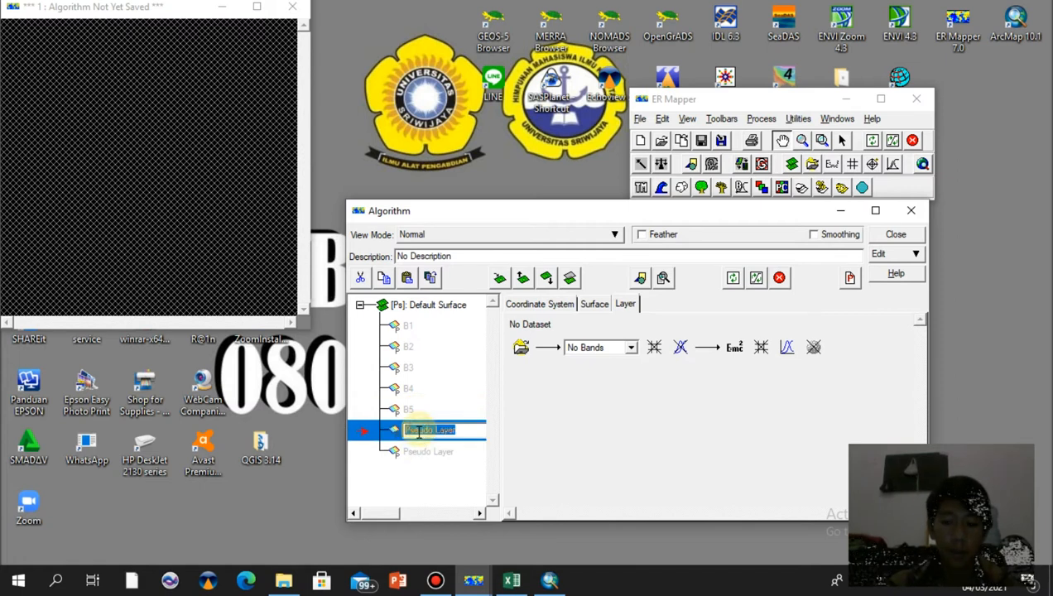
text(B6)
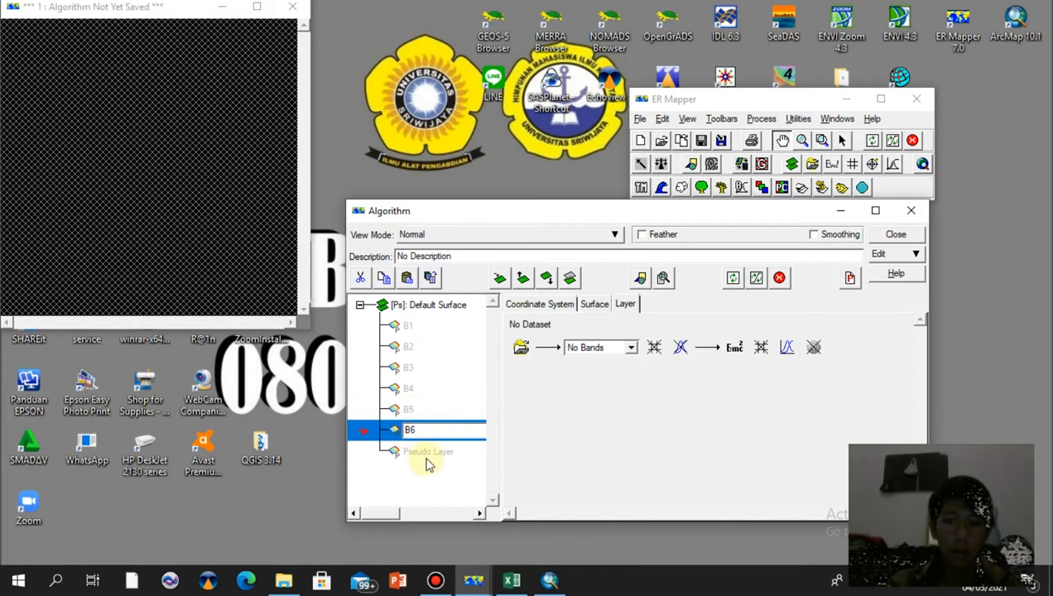
click(427, 451)
click(425, 450)
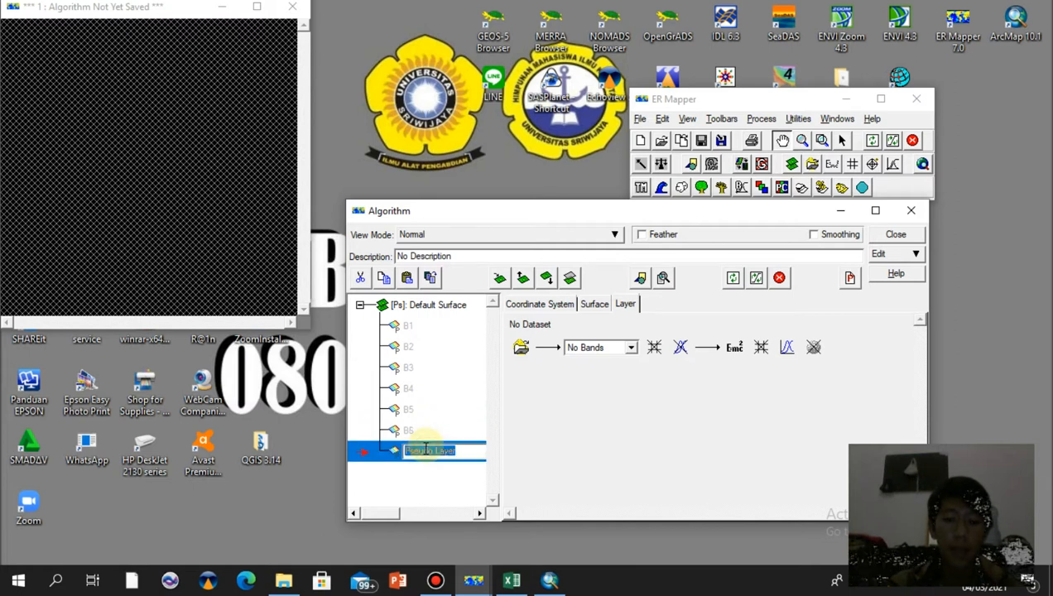
text(B7)
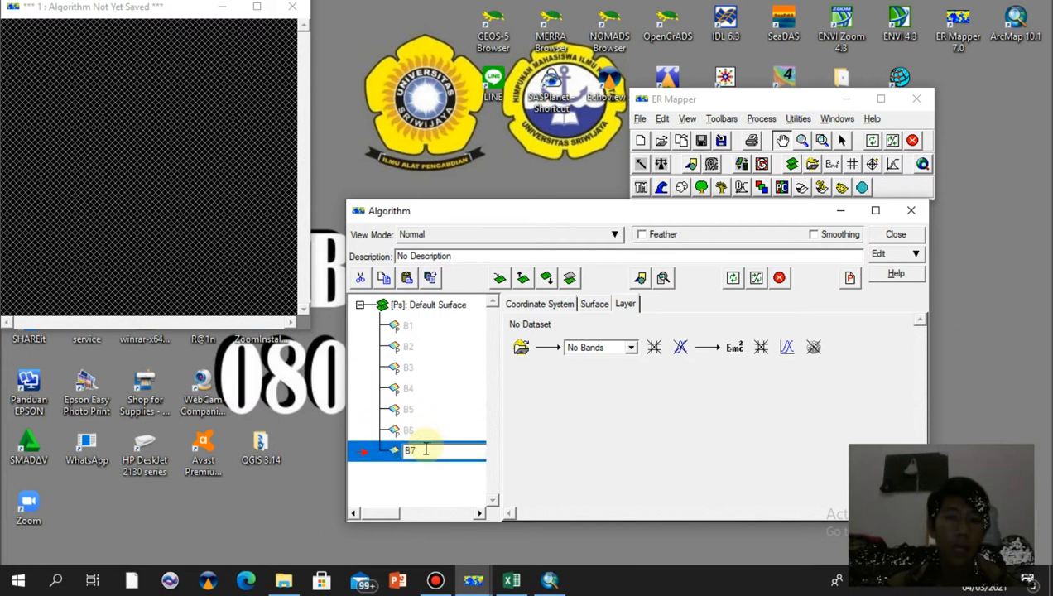
Load LC08_L1TP_124062_20190909_20190917_01_T1_B1.TIF from the D:\SIG (Sem.6)\Materi 1 folder as the dataset for layer B1 only
click(422, 326)
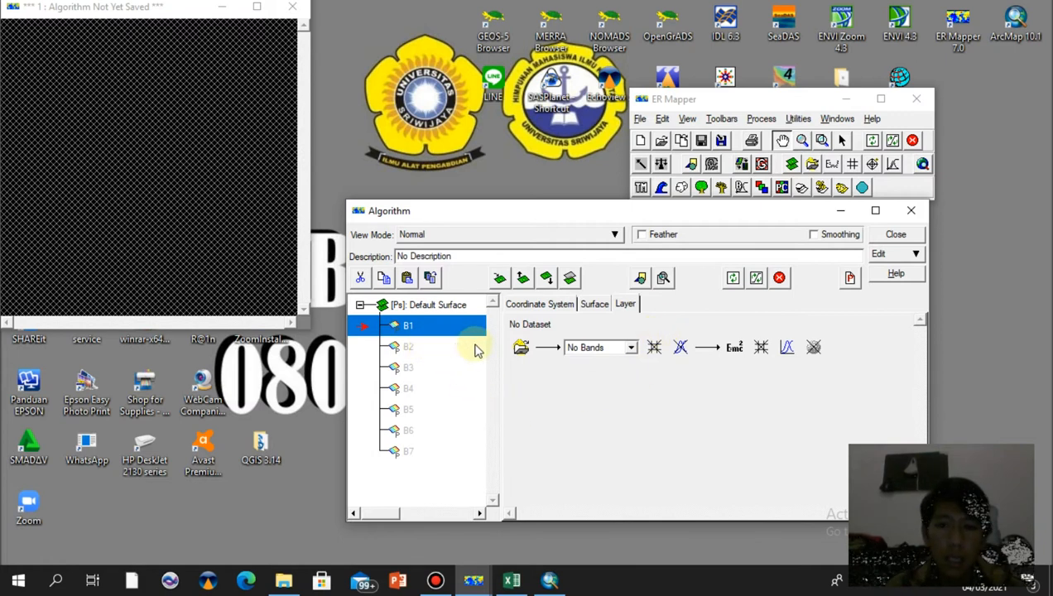
click(414, 346)
click(417, 327)
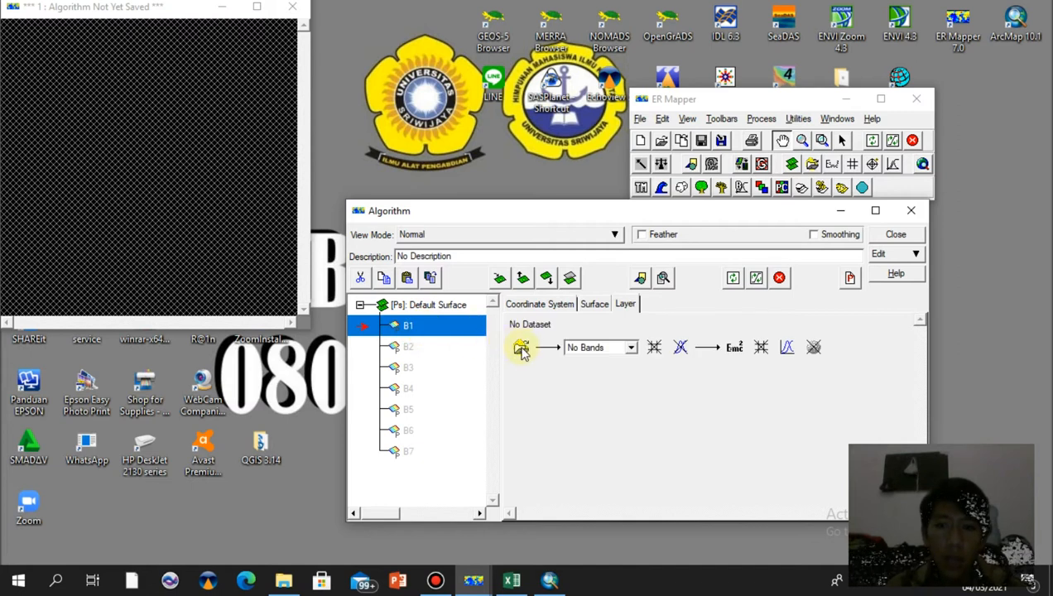
click(521, 348)
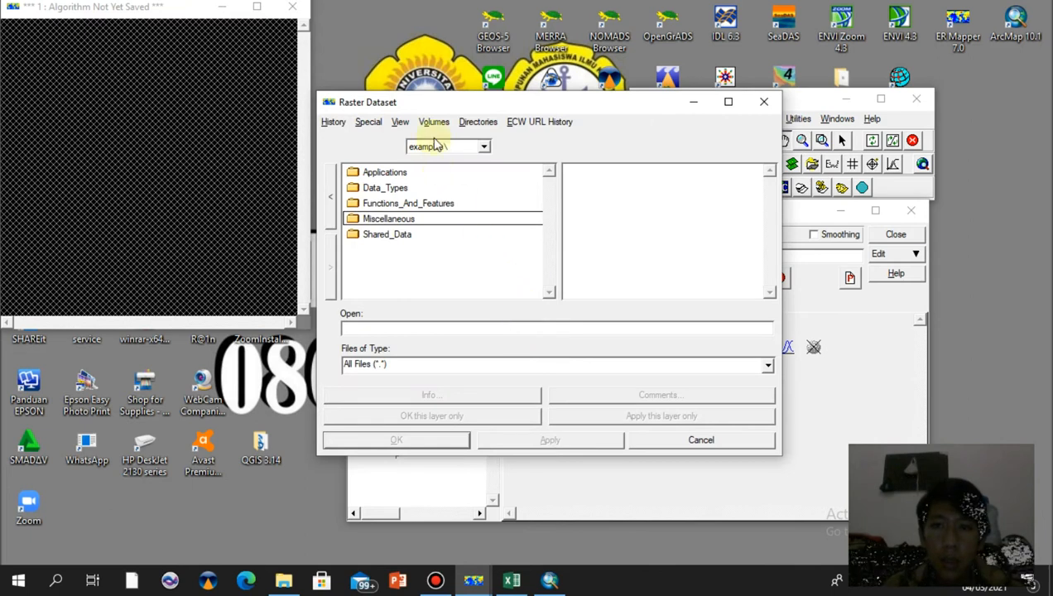
click(433, 122)
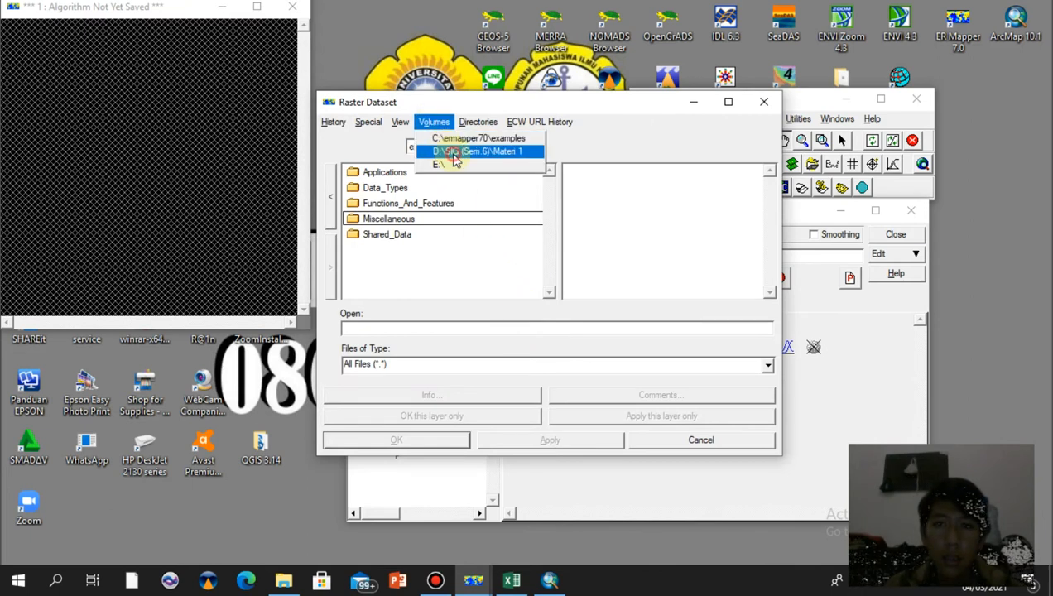
click(454, 152)
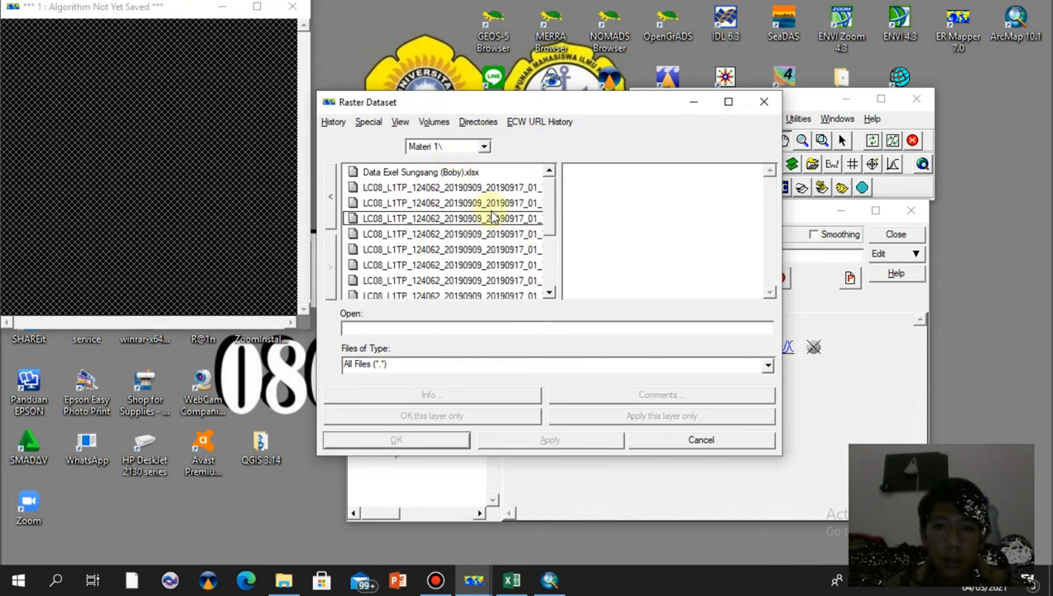
click(498, 235)
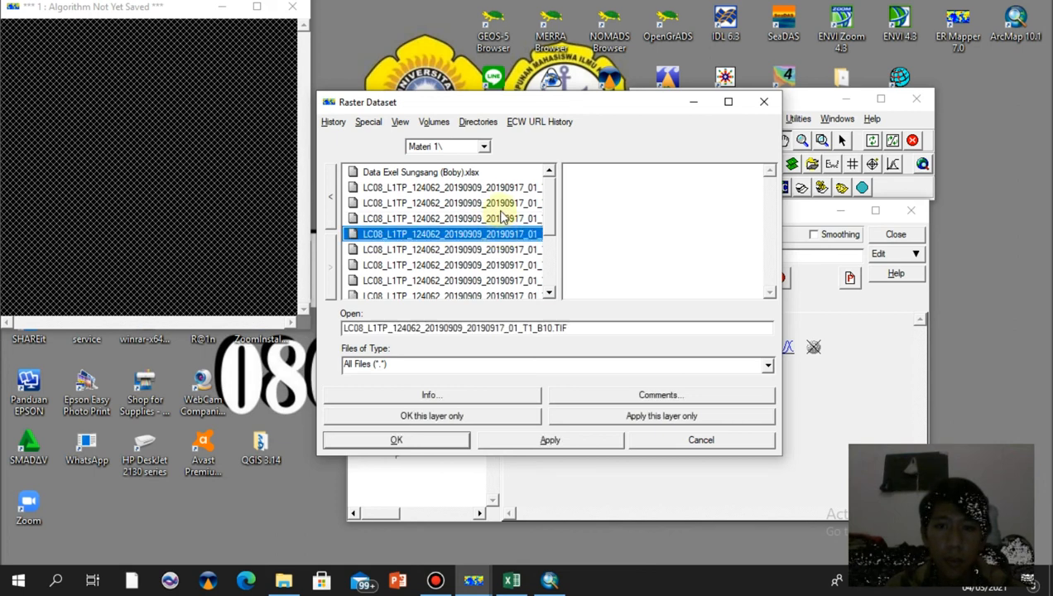
click(502, 217)
click(471, 414)
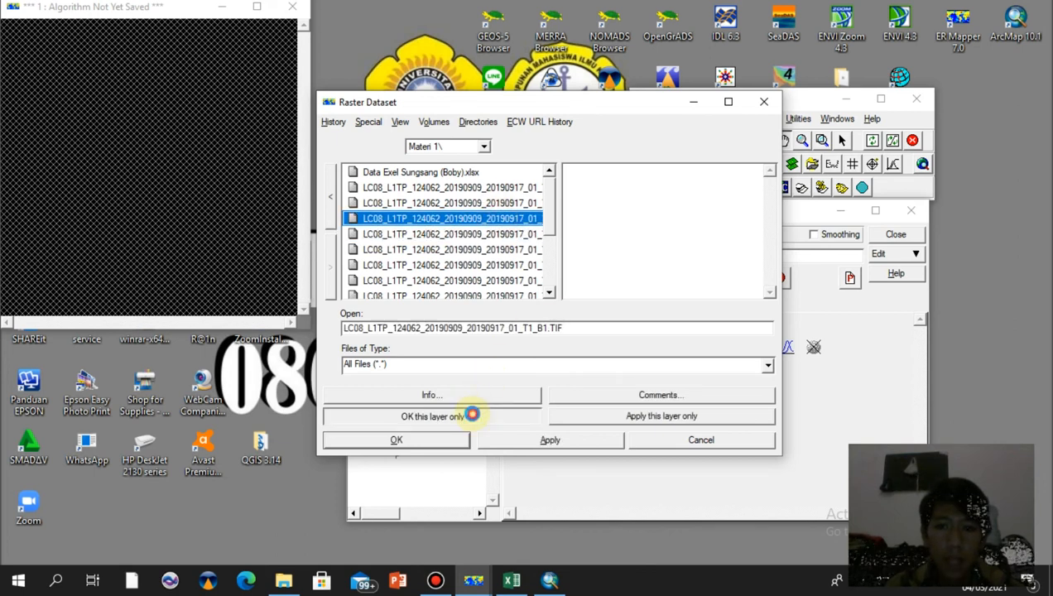
Load LC08_L1TP_124062_20190909_20190917_01_T1_B2.TIF from the Materi 1 folder as the dataset for layer B2 only
click(413, 346)
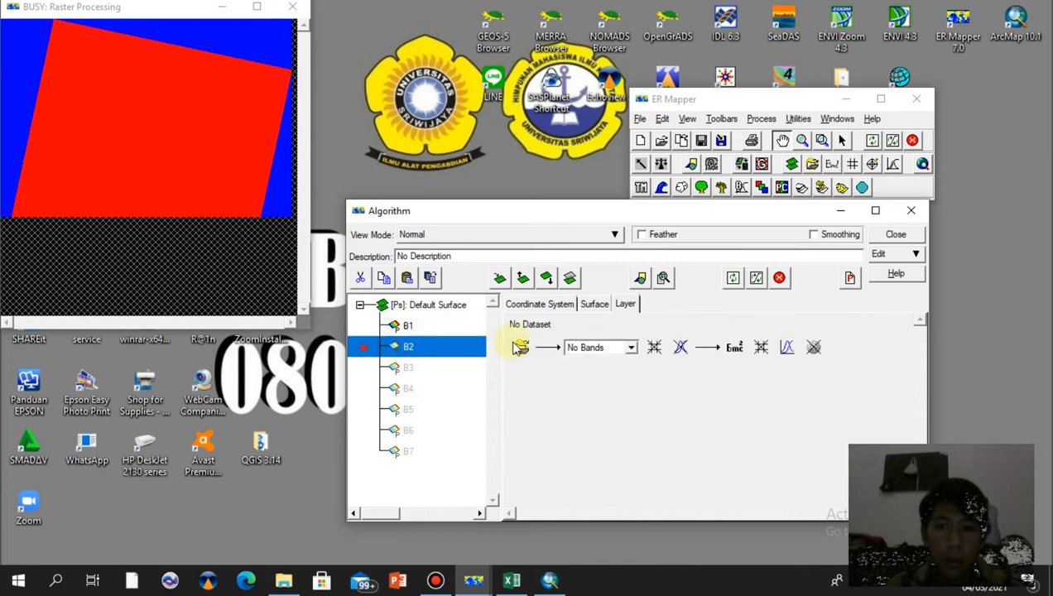
click(517, 348)
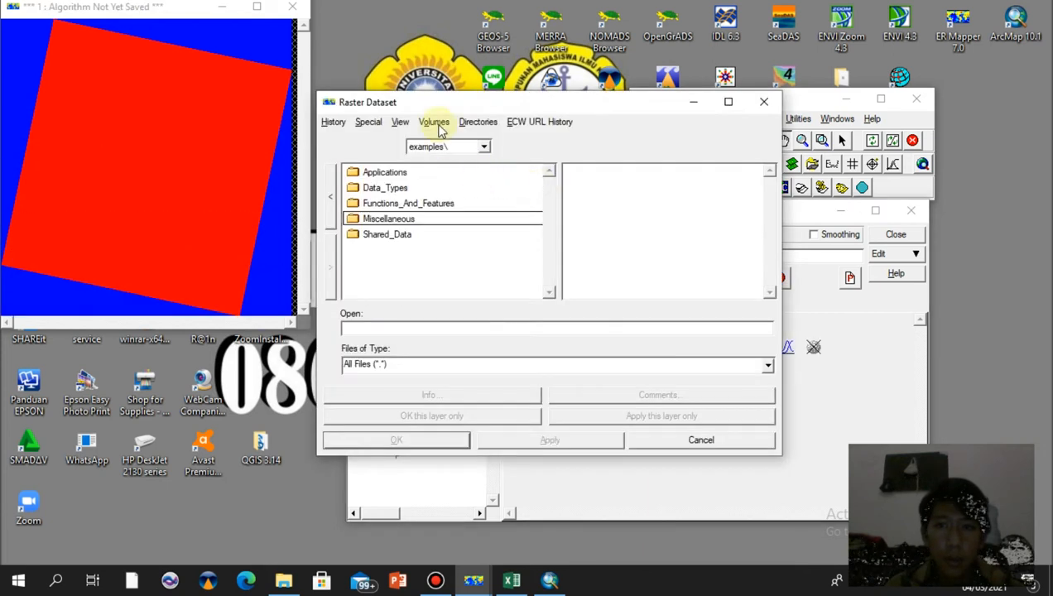
click(439, 125)
click(454, 154)
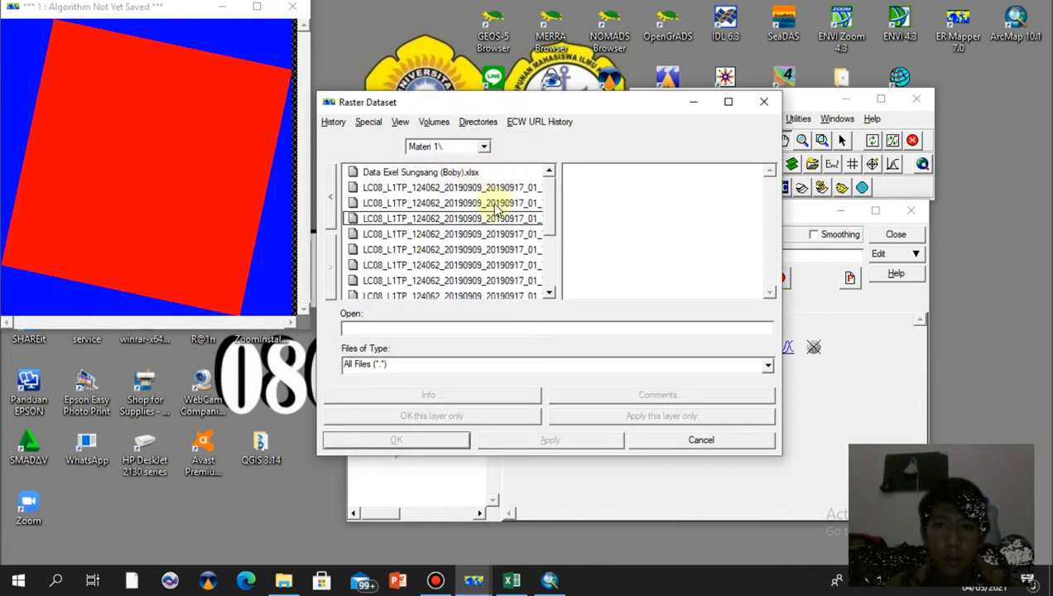
click(515, 265)
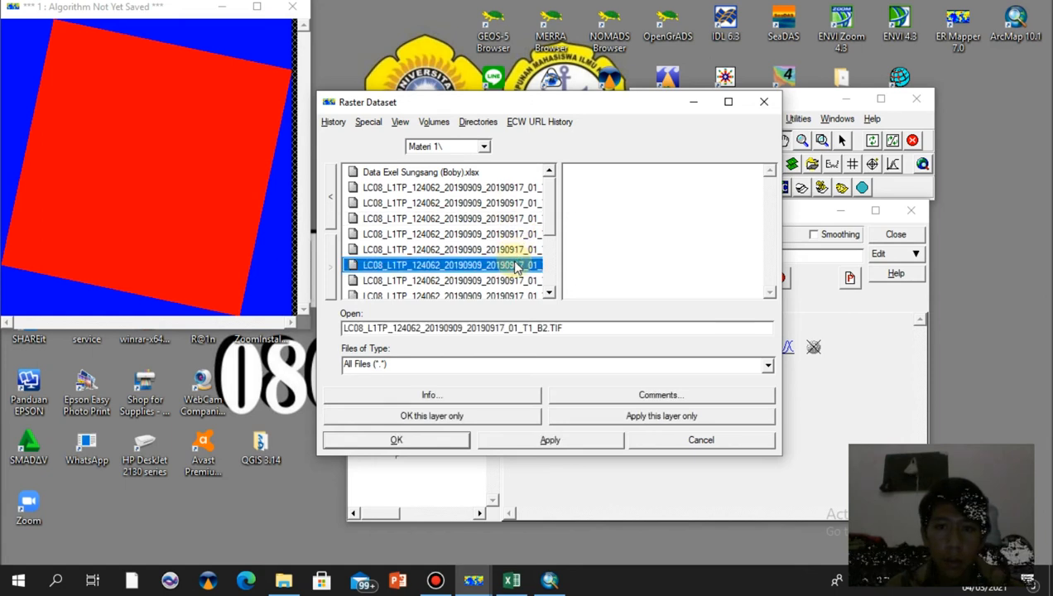
click(485, 417)
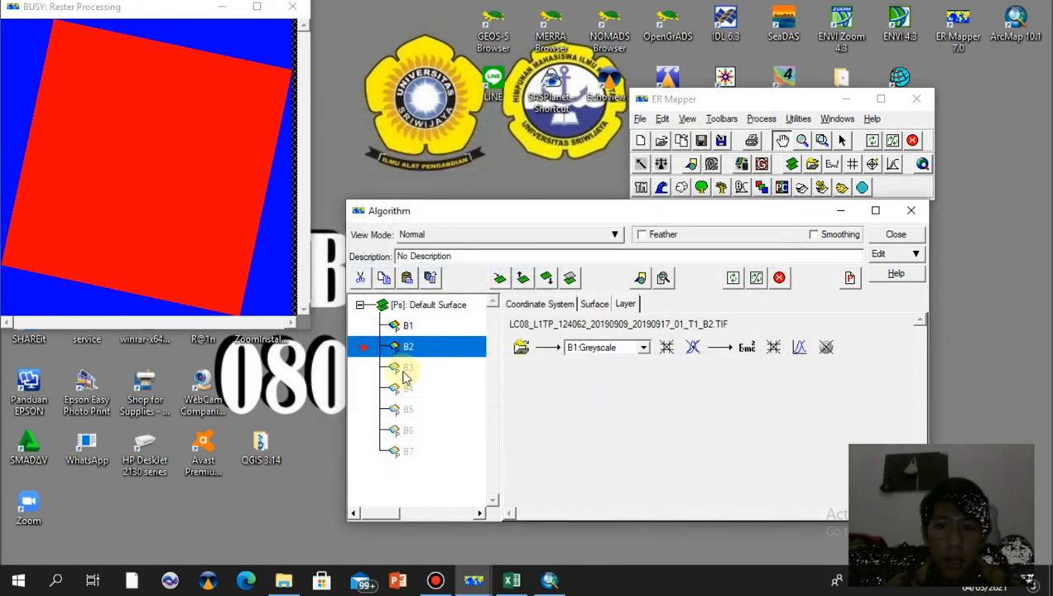
Load LC08_L1TP_124062_20190909_20190917_01_T1_B3.TIF from the D:\SIG (Sem.6)\Materi 1 folder as the dataset for layer B3 only
click(405, 375)
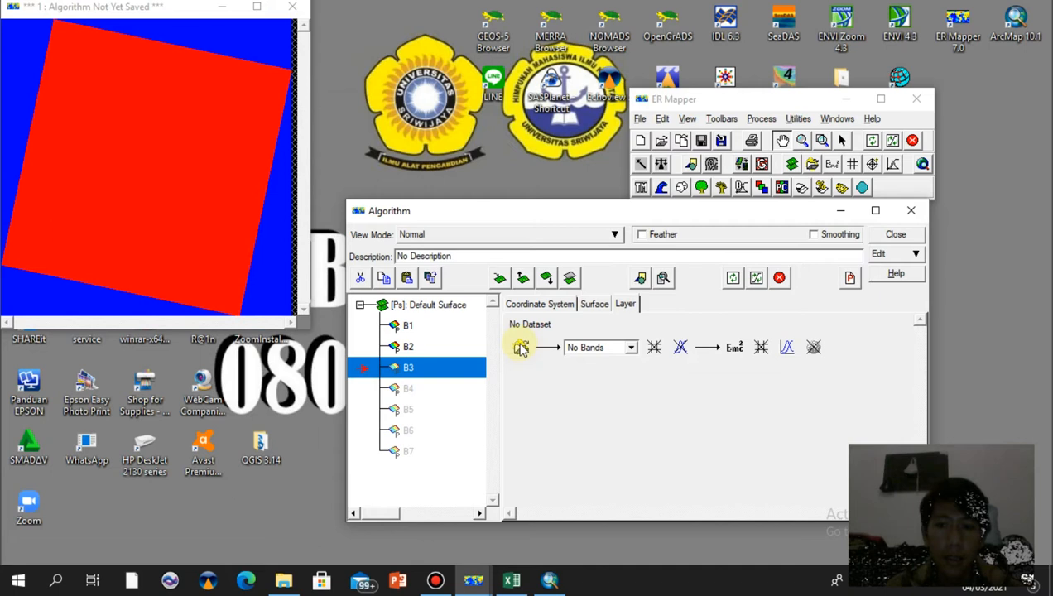
click(520, 348)
click(434, 121)
click(451, 149)
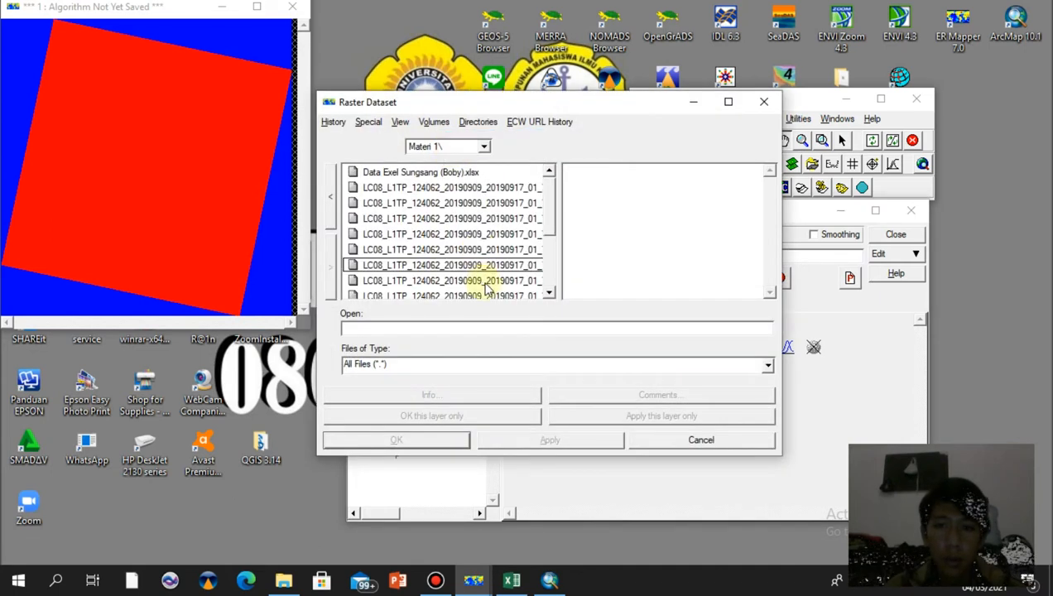
click(485, 282)
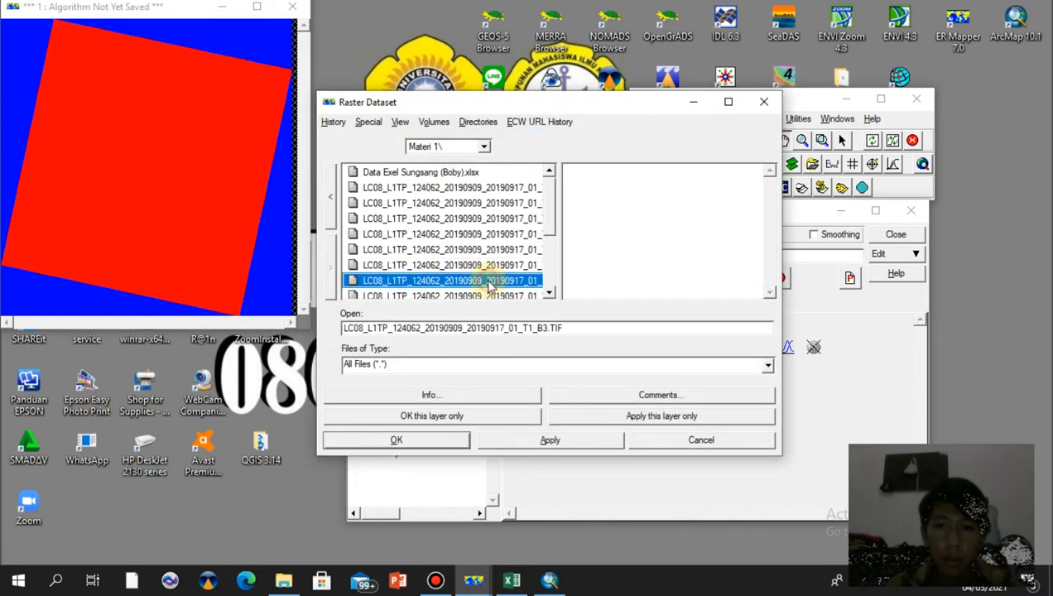
click(458, 415)
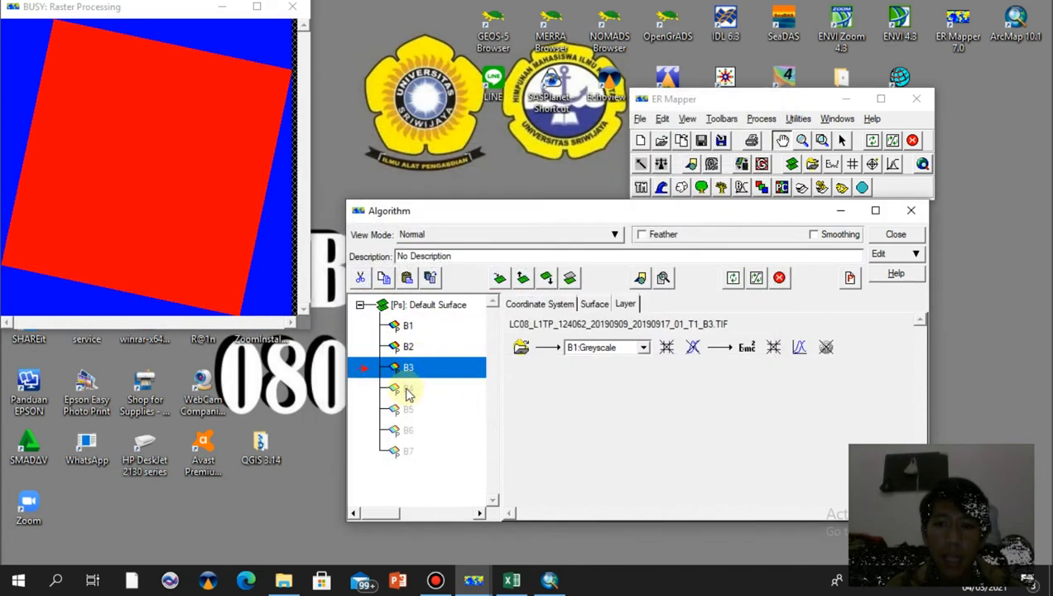
Load the matching B4 band file from the Materi 1 folder as the dataset for layer B4 only
click(407, 388)
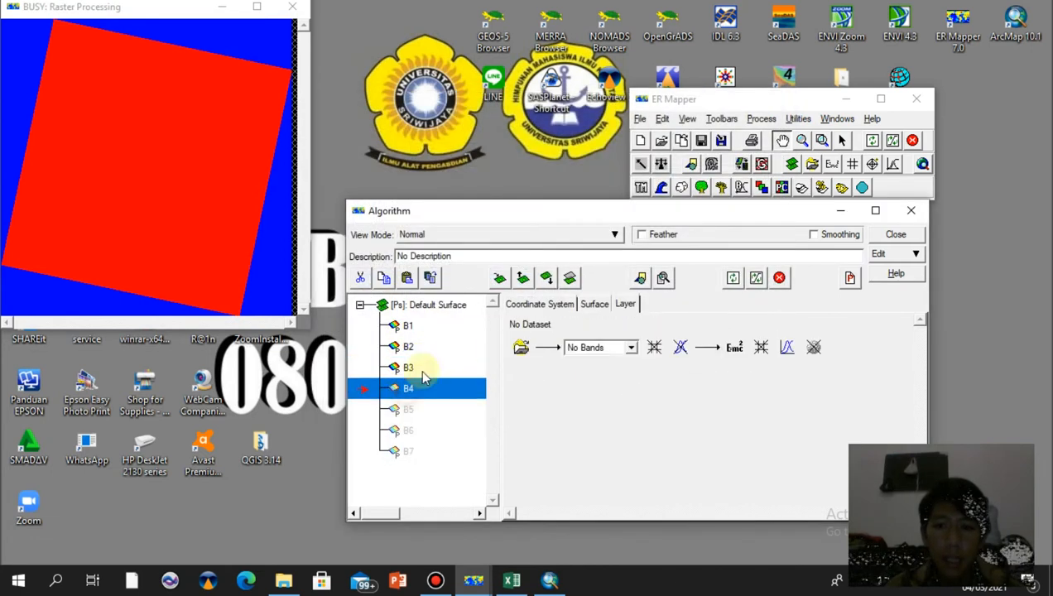
click(519, 348)
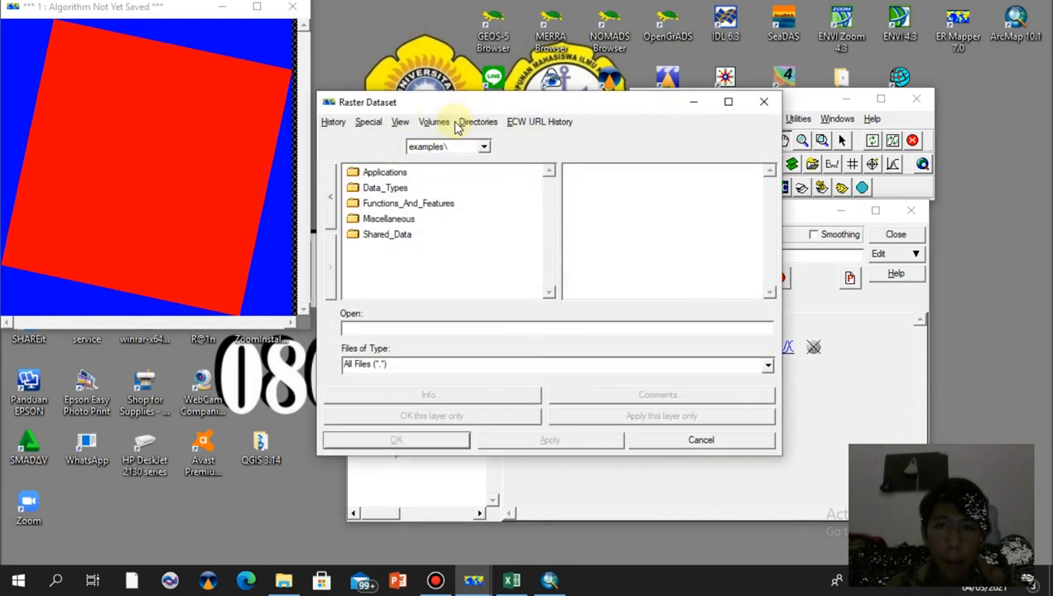
click(434, 121)
click(476, 151)
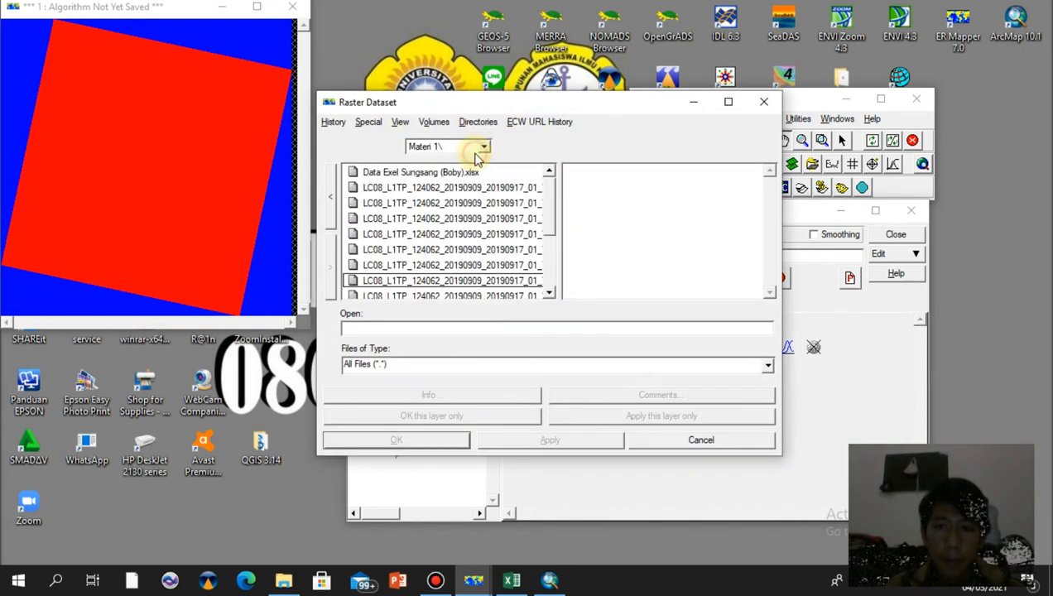
click(503, 294)
click(470, 415)
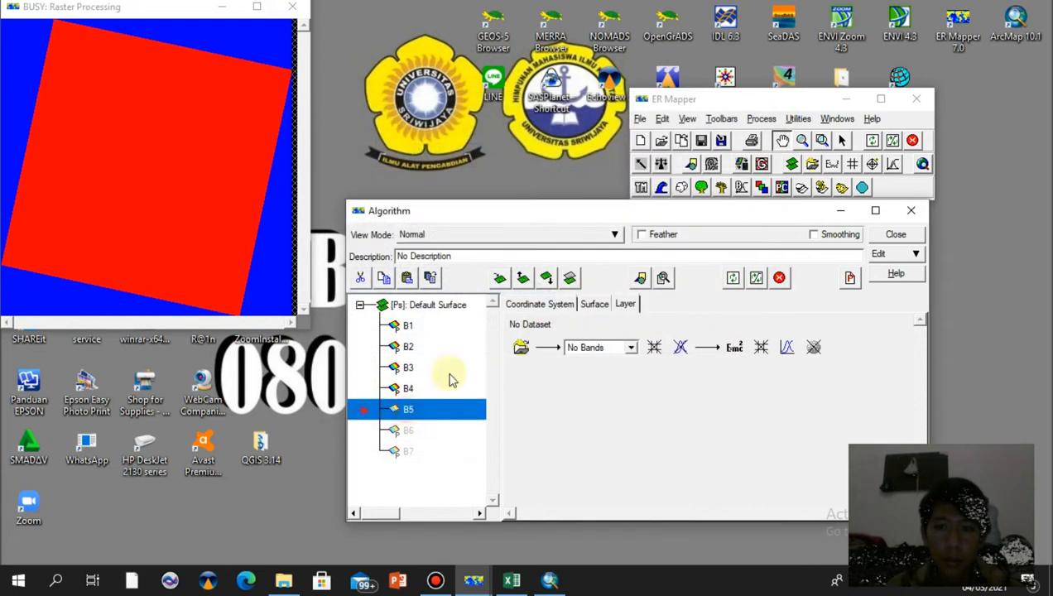
Load LC08_L1TP_124062_20190909_20190917_01_T1_B5.TIF from the Materi 1 folder as the dataset for layer B5 only
click(521, 347)
click(443, 124)
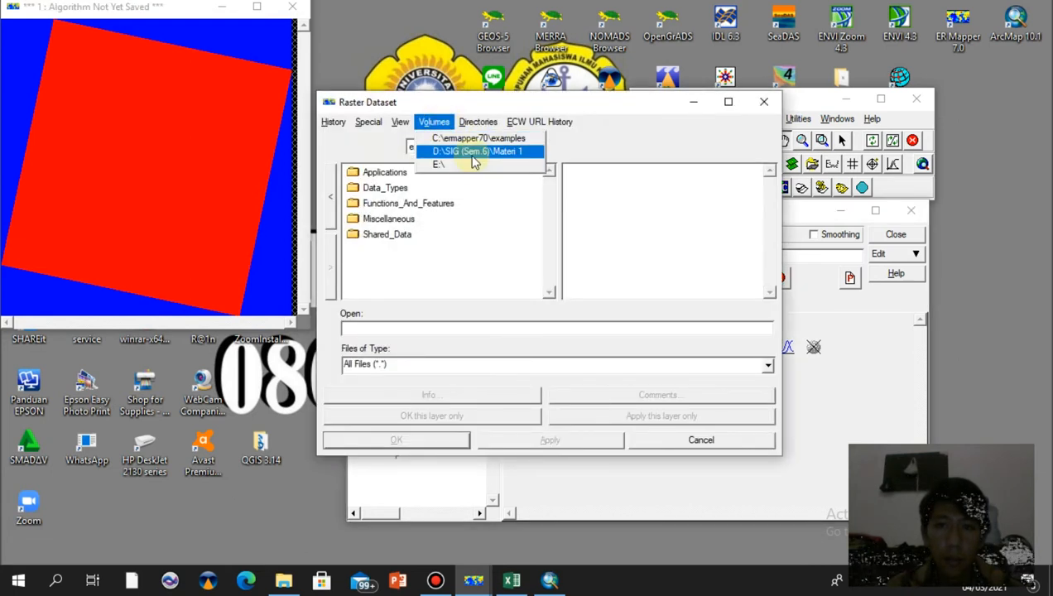
click(468, 152)
scroll(553, 215, down, 3)
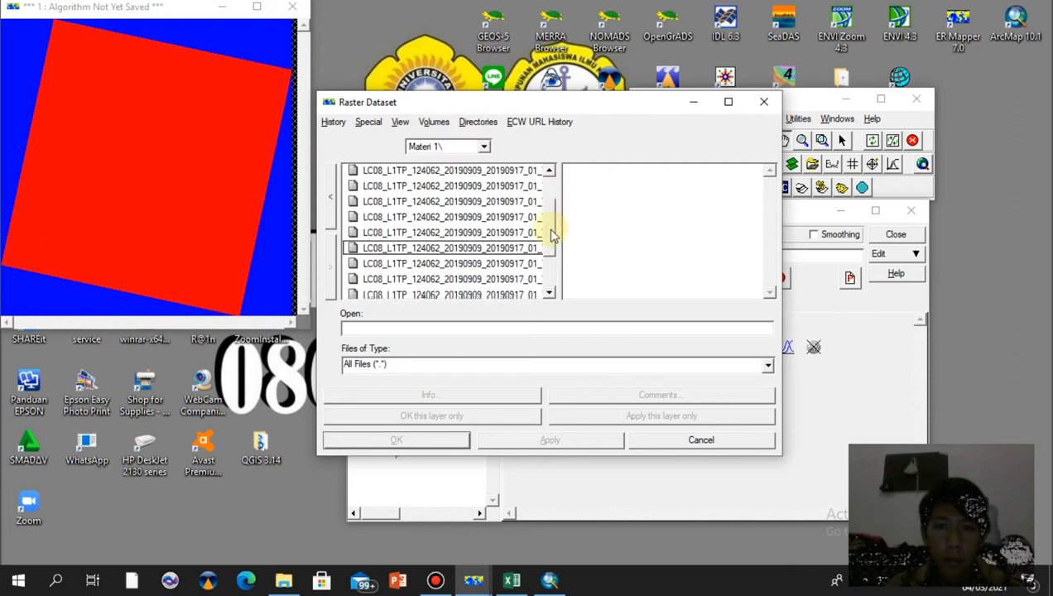
click(529, 245)
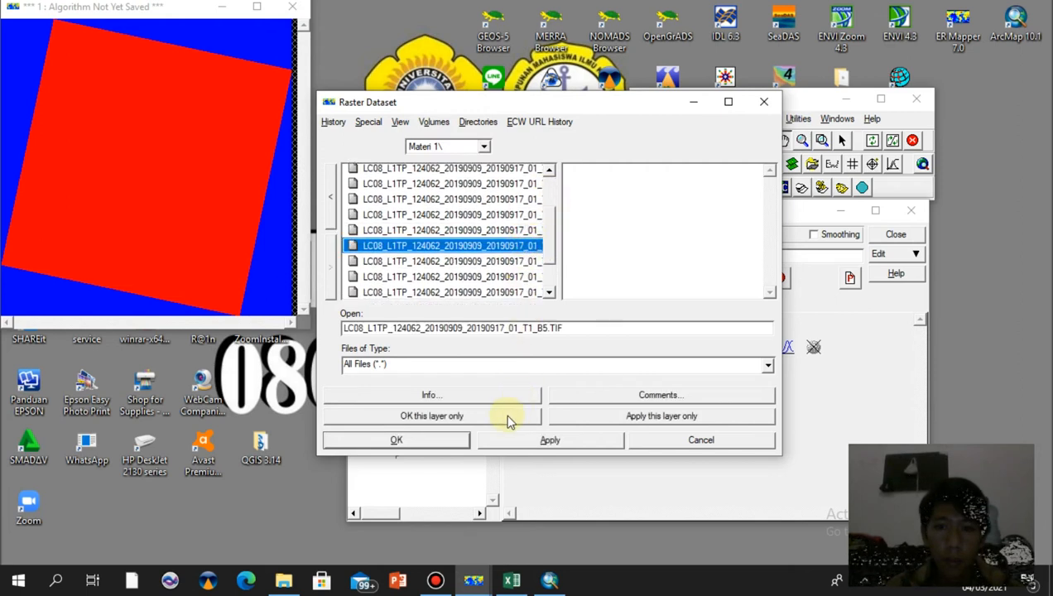
click(451, 416)
Load LC08_L1TP_124062_20190909_20190917_01_T1_B6.TIF from the Materi 1 folder as the dataset for layer B6
click(405, 429)
click(527, 348)
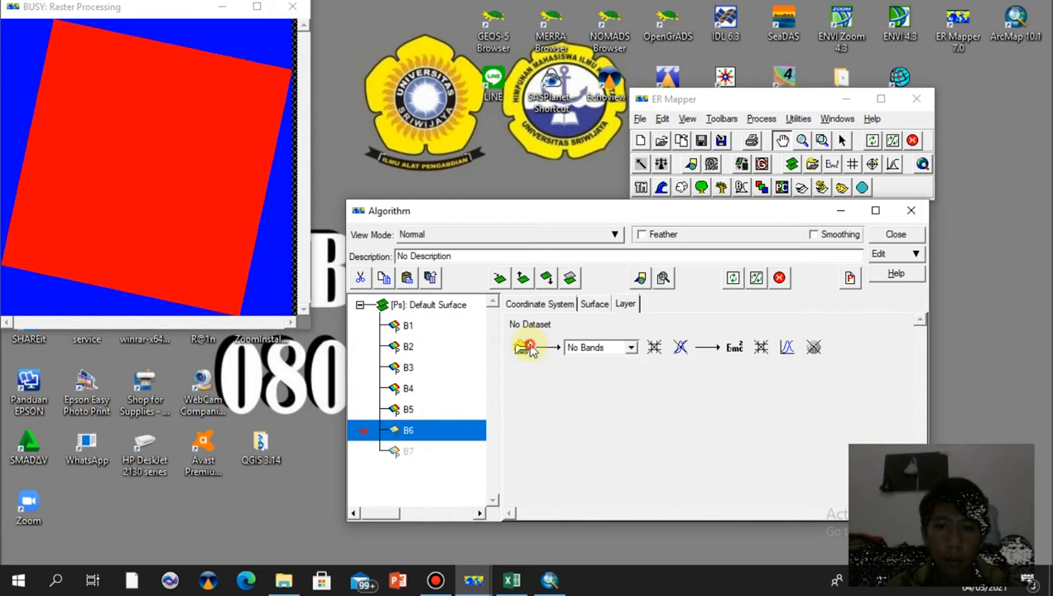
click(433, 122)
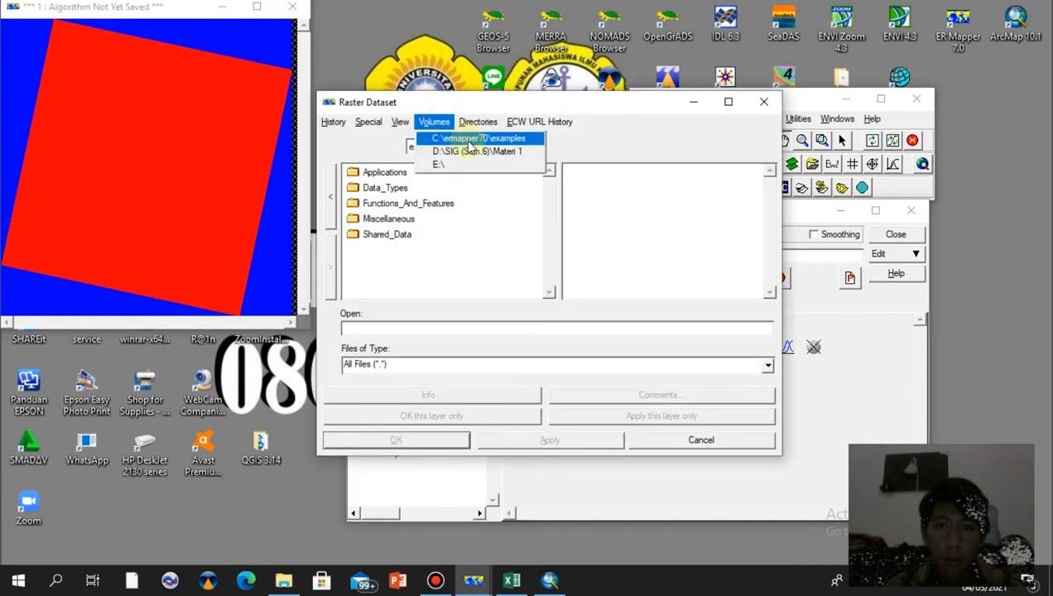
click(473, 151)
scroll(551, 256, down, 2)
scroll(551, 256, up, 1)
click(528, 245)
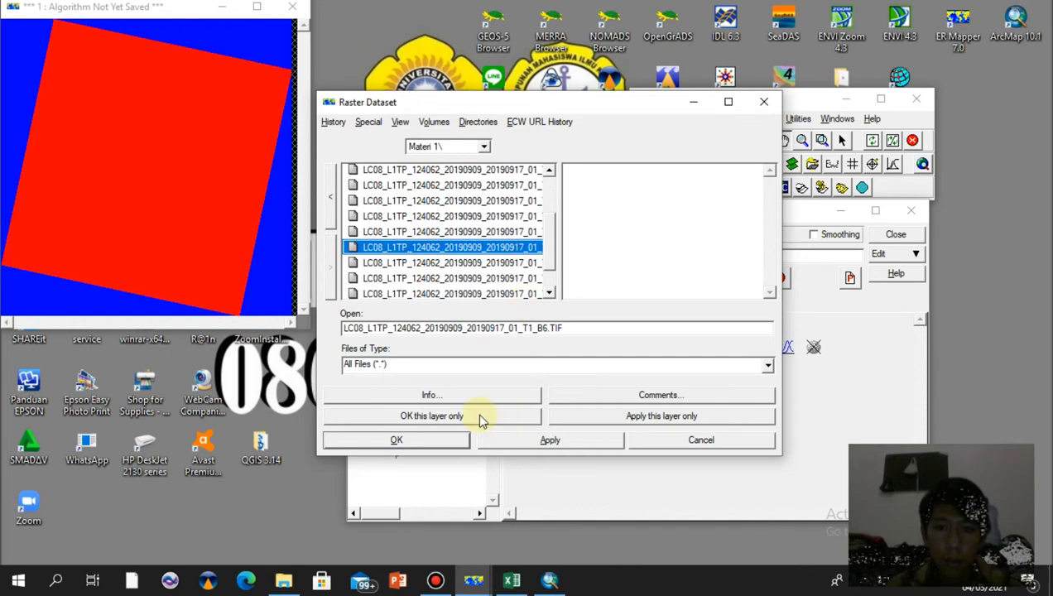
click(396, 440)
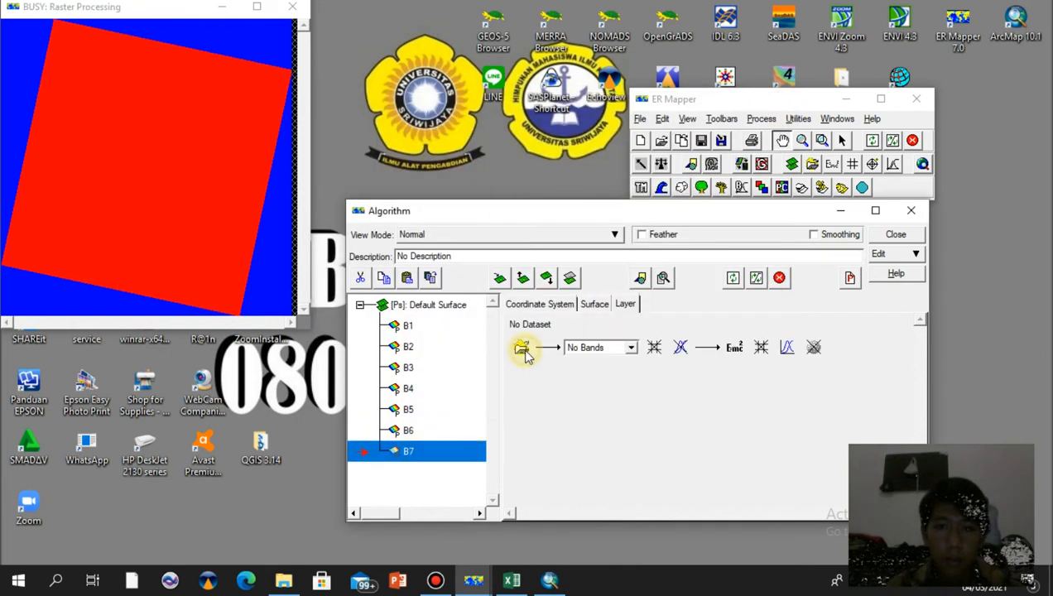
Load LC08_L1TP_124062_20190909_20190917_01_T1_B7.TIF from the Materi 1 folder as the dataset for layer B7 only
click(521, 348)
click(434, 122)
click(473, 151)
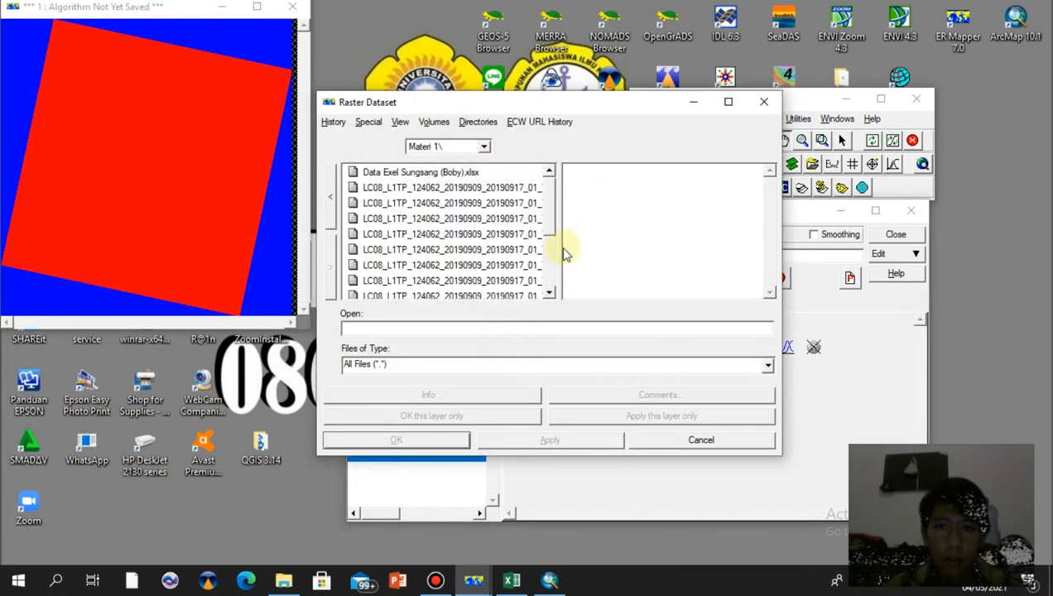
drag(552, 225, 551, 272)
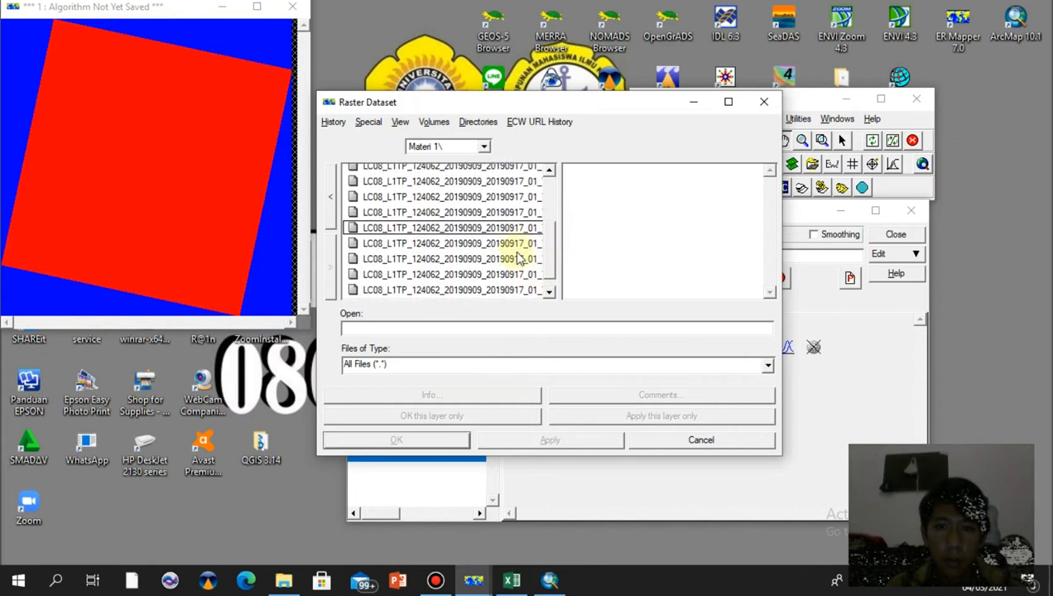
click(515, 244)
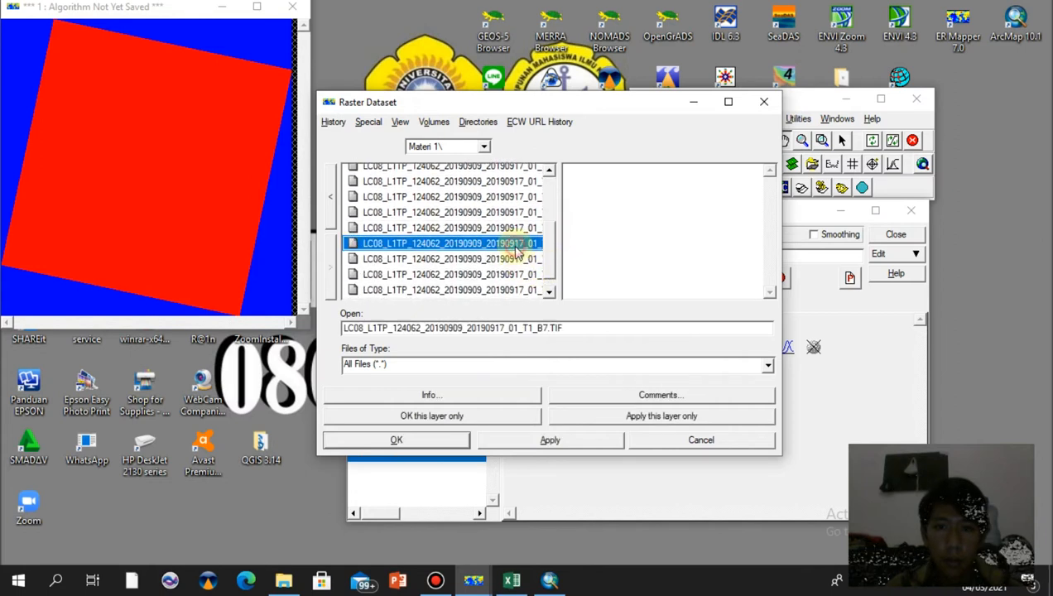
click(486, 418)
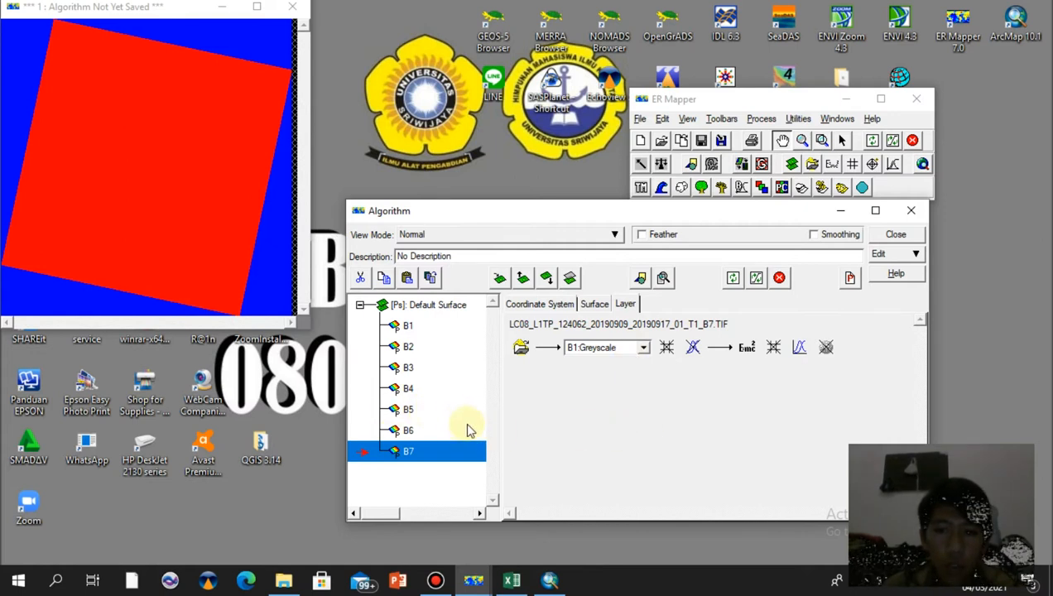
Open layer B7's formula editor and copy the reflectance formula from cell O45 of the Excel workbook
click(747, 348)
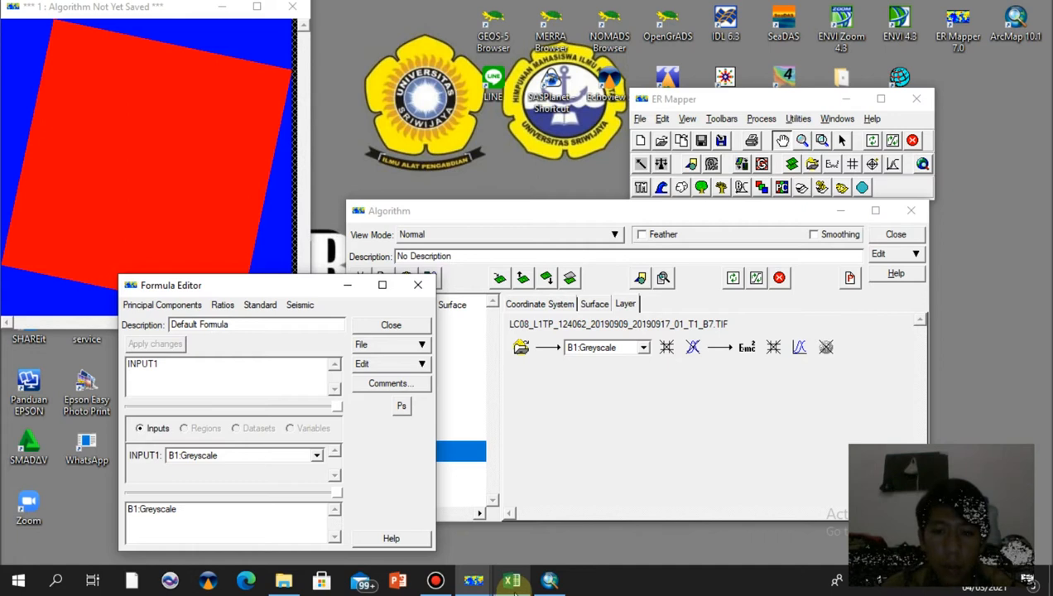
click(510, 579)
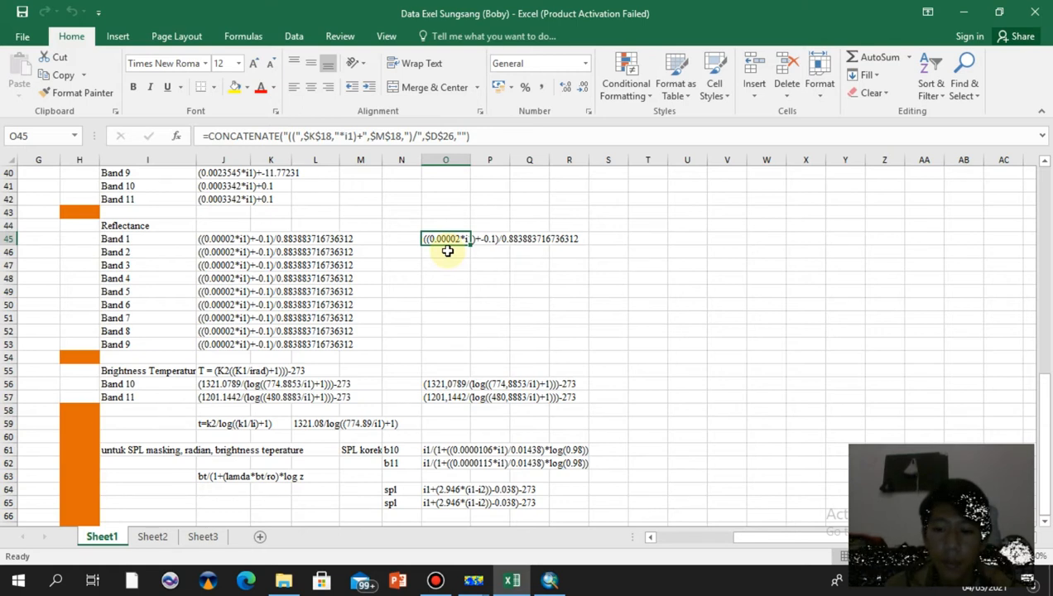
key(ctrl+c)
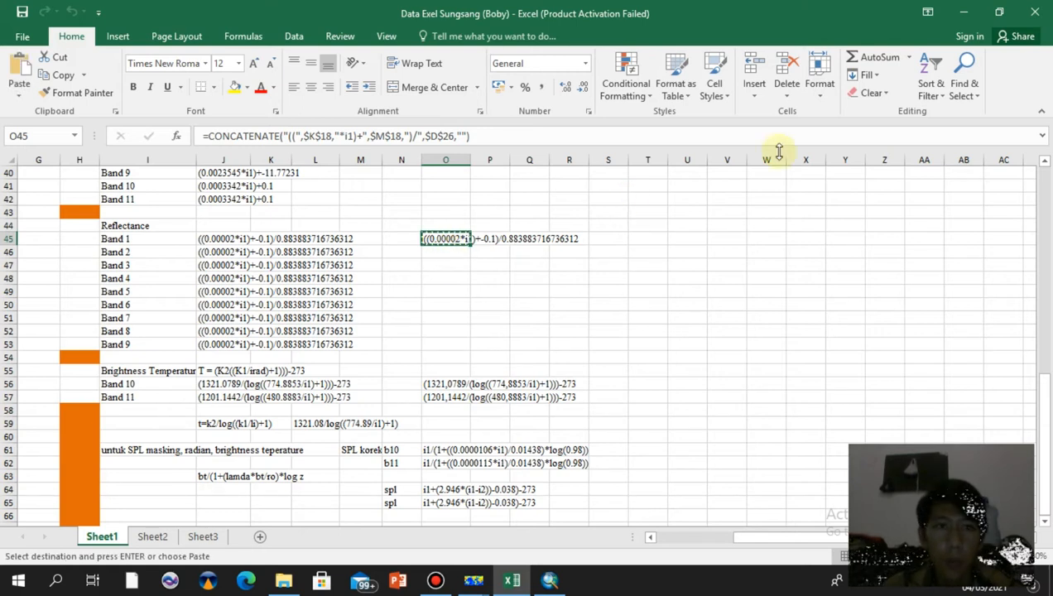
click(964, 8)
Replace B7's INPUT1 formula with the pasted ((0.00002*i1)+-0.1)/0.883883716736312 reflectance formula, apply it and close the editor
drag(213, 369, 119, 370)
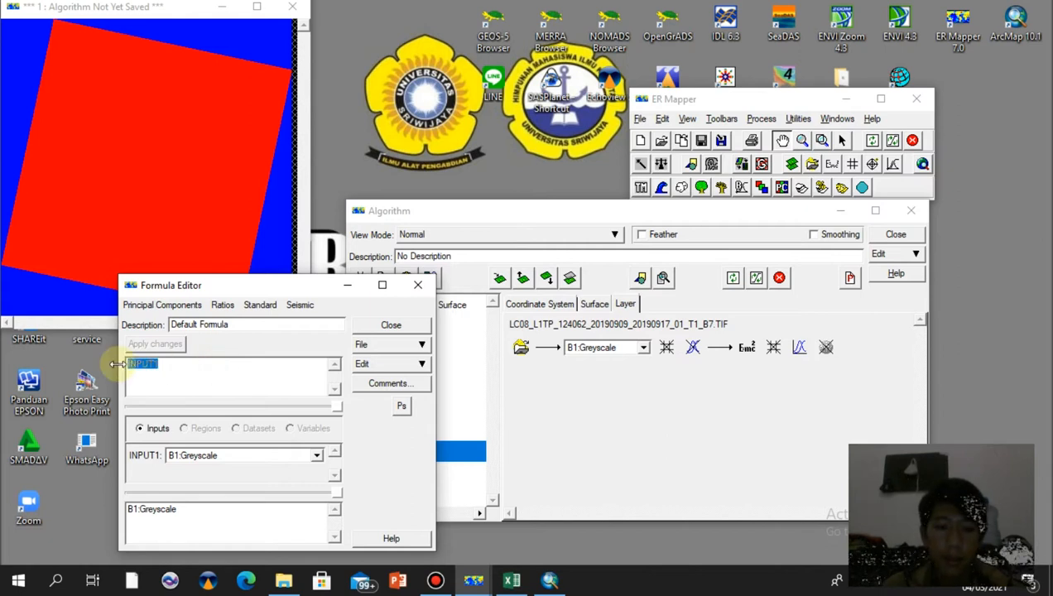
key(BackSpace)
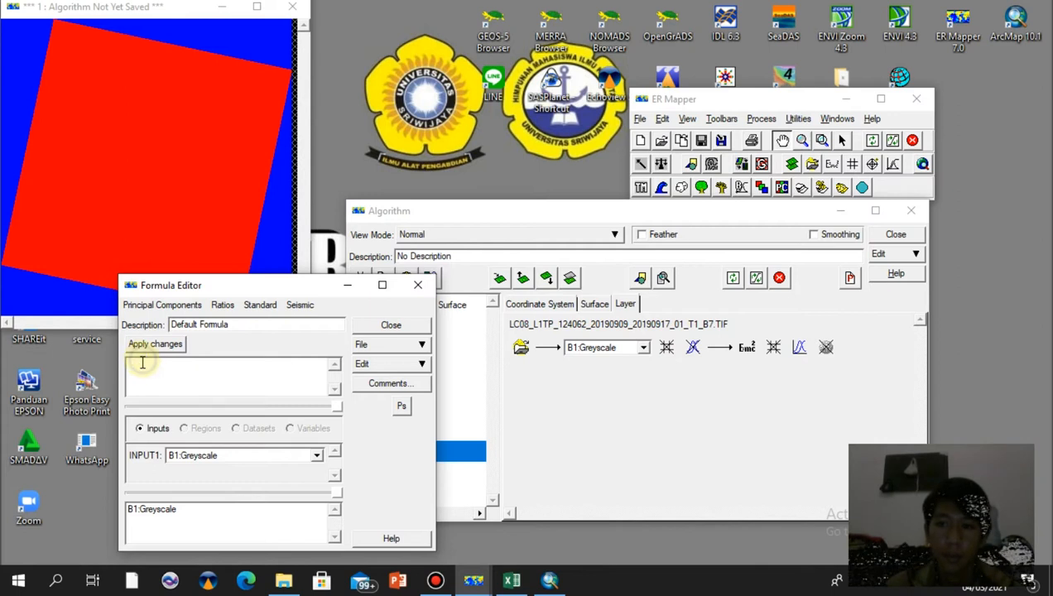
key(ctrl+v)
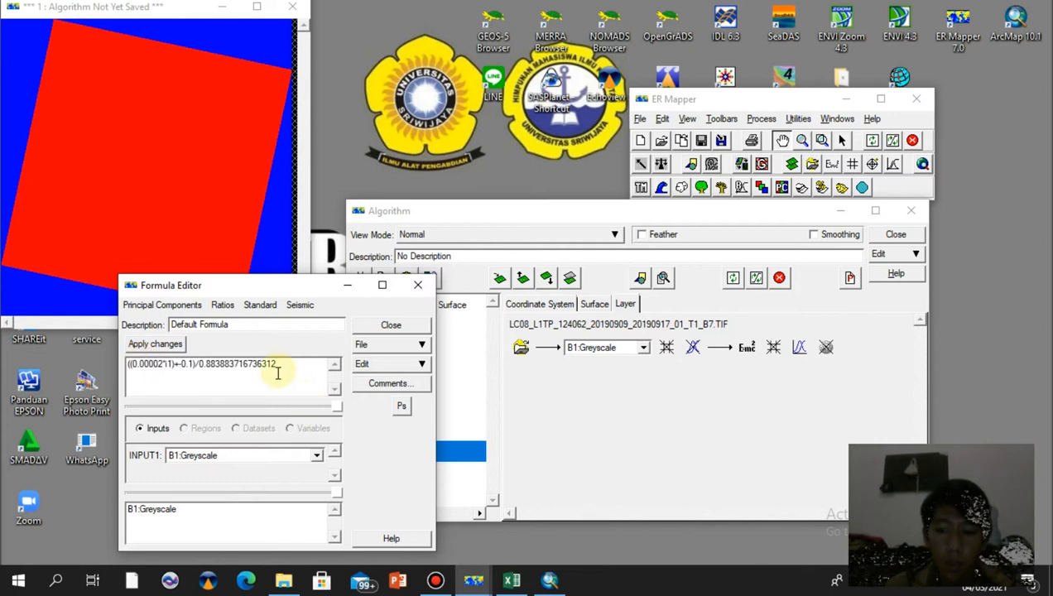
click(169, 346)
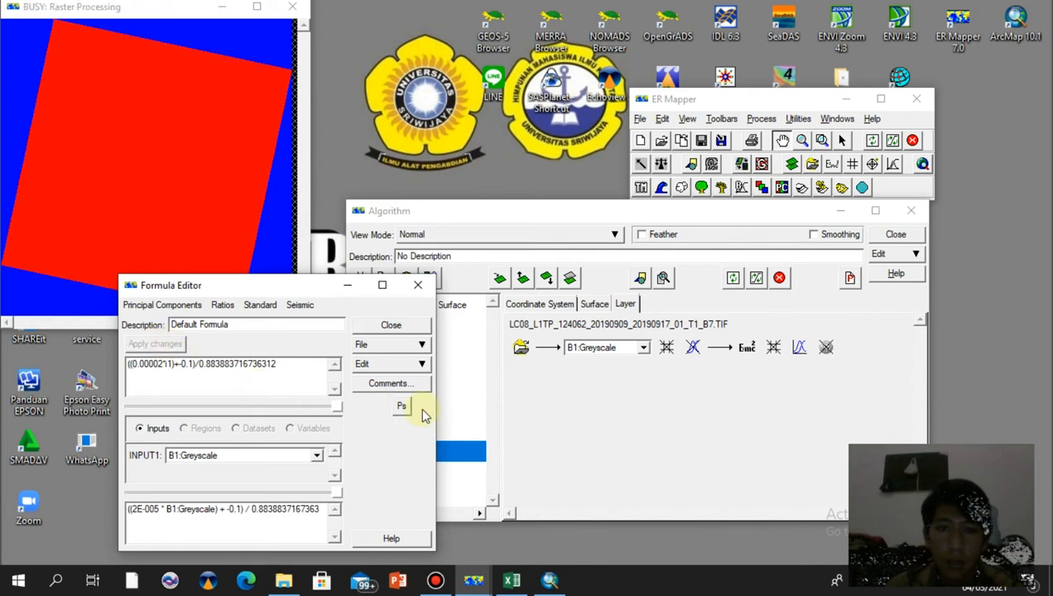
click(396, 326)
click(395, 326)
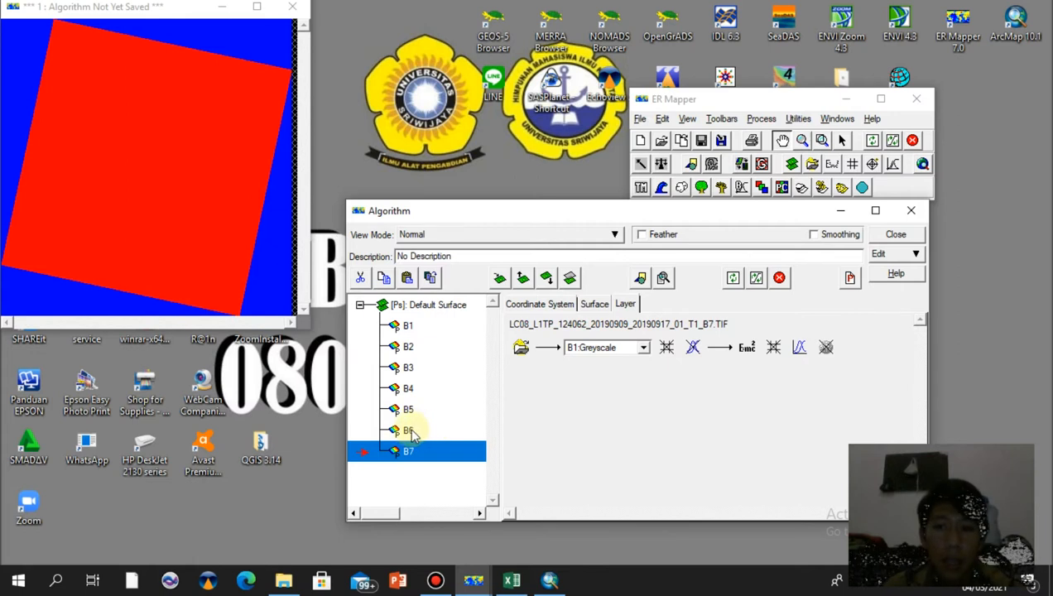
Replace layer B6's formula with the pasted reflectance formula, apply it and close the formula editor
click(411, 434)
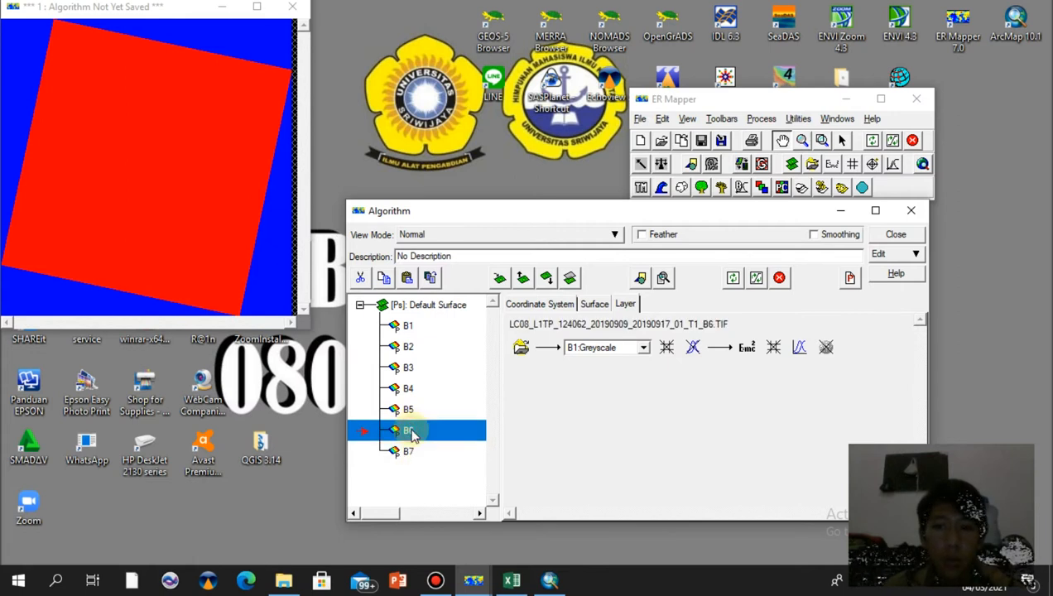
click(747, 348)
click(222, 367)
double_click(128, 370)
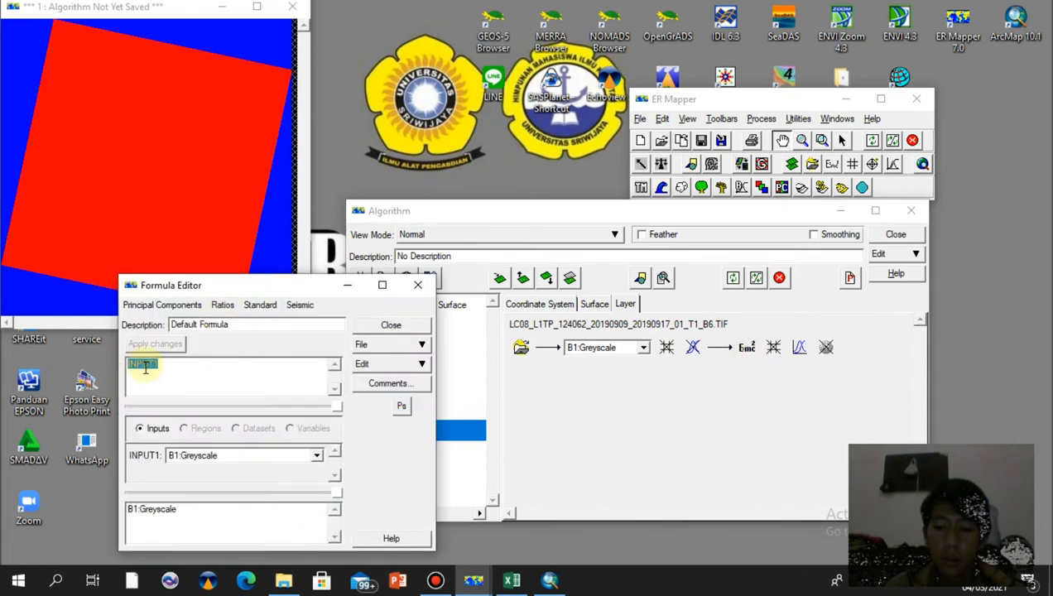
key(ctrl+v)
click(155, 343)
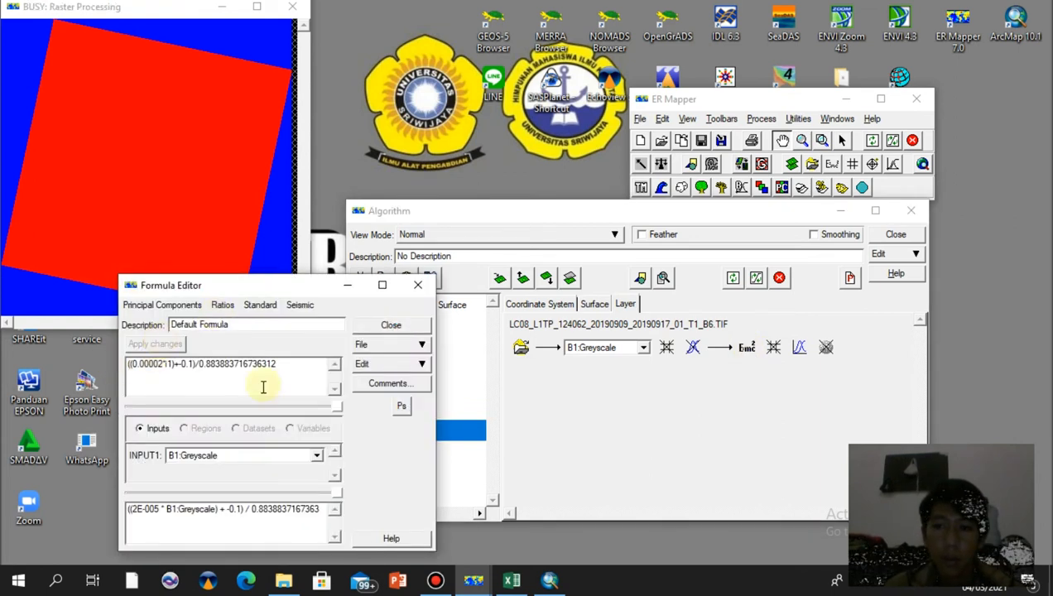
click(390, 324)
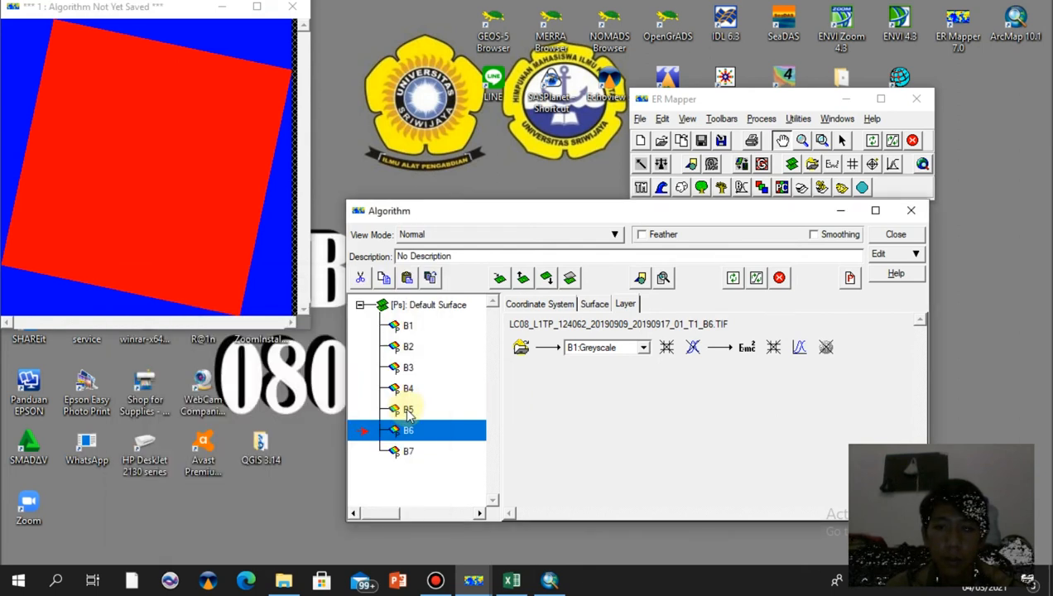
Replace layer B5's formula with the pasted reflectance formula and apply it
click(408, 409)
click(746, 347)
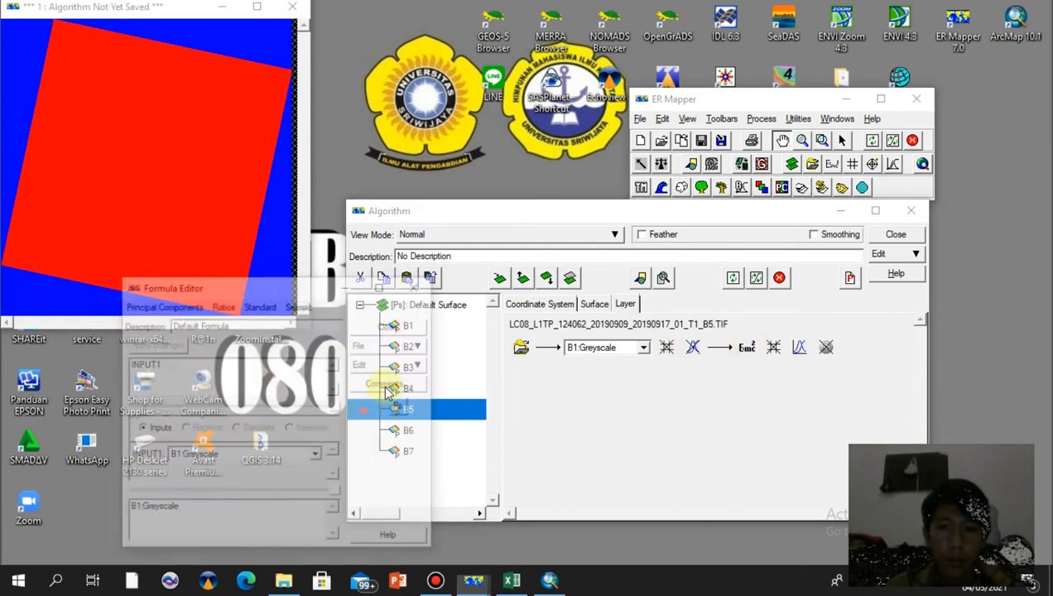
drag(208, 366, 95, 369)
key(ctrl+v)
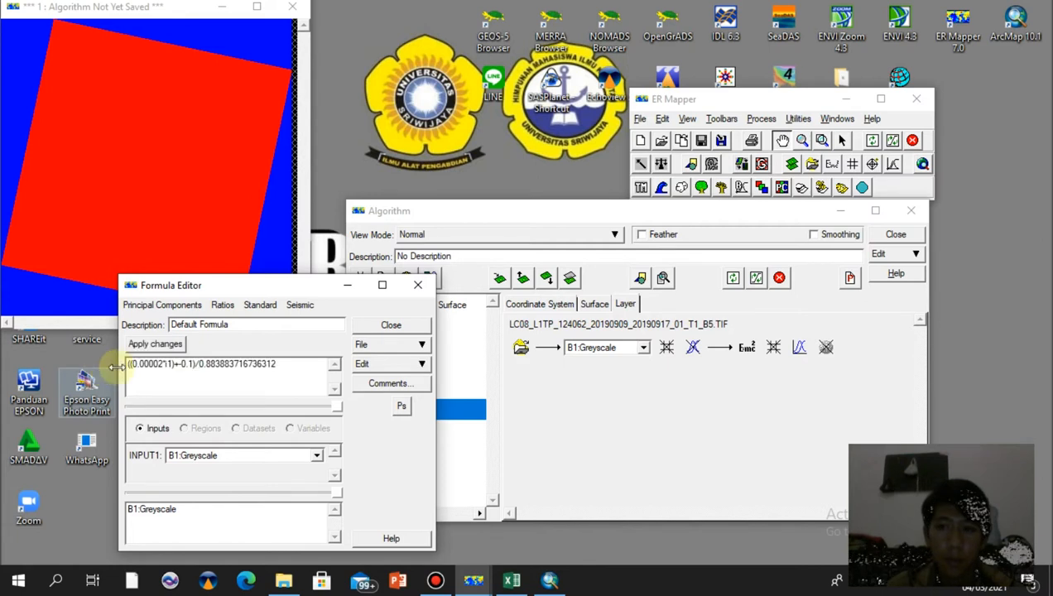
click(165, 346)
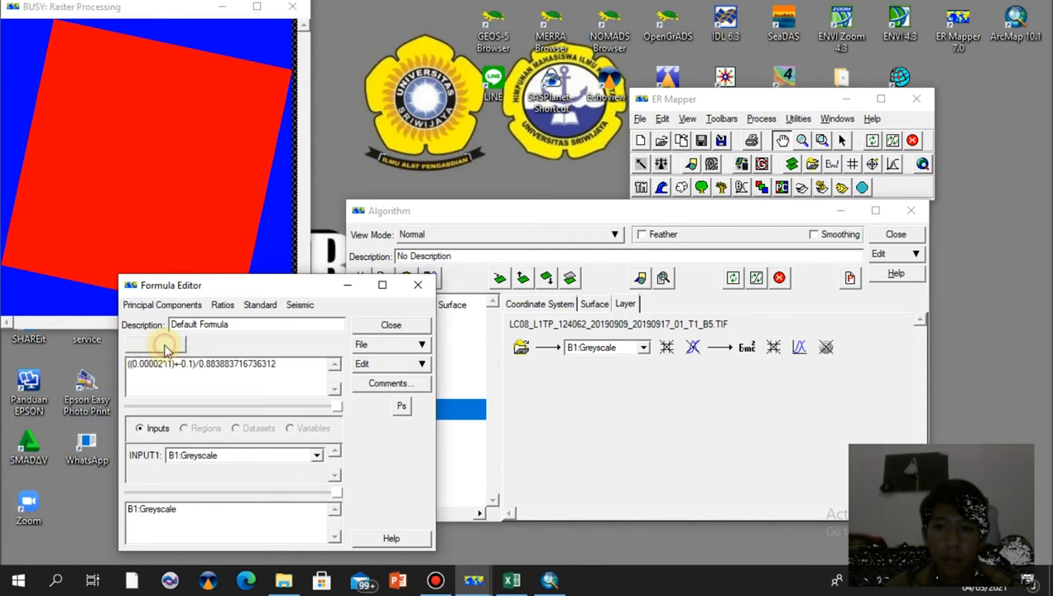
click(568, 410)
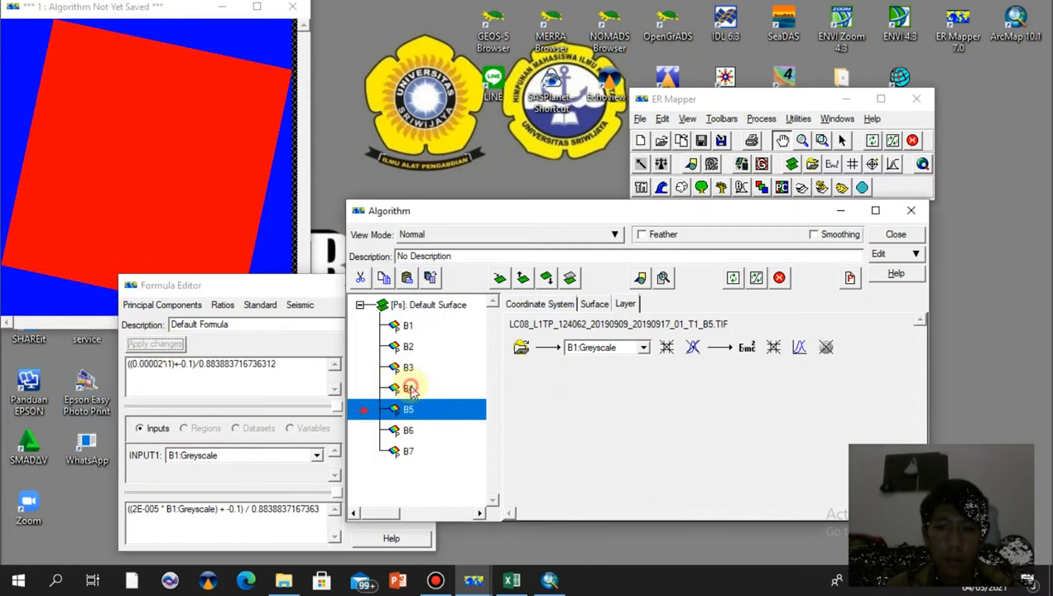
Select layer B4, replace its INPUT1 formula with the pasted reflectance formula, apply it and close the formula editor
click(395, 389)
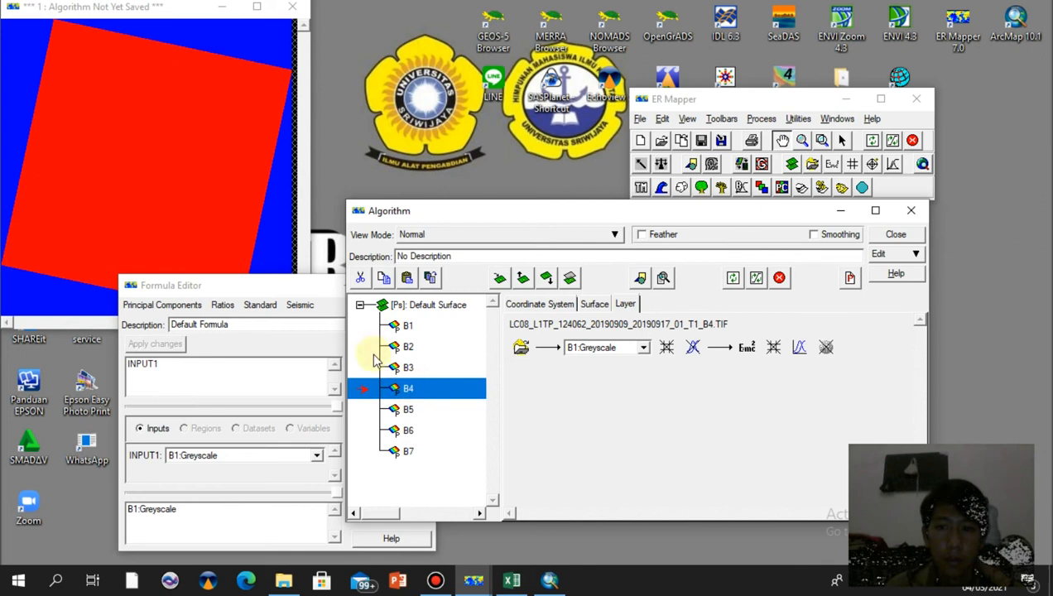
click(266, 364)
drag(186, 364, 91, 363)
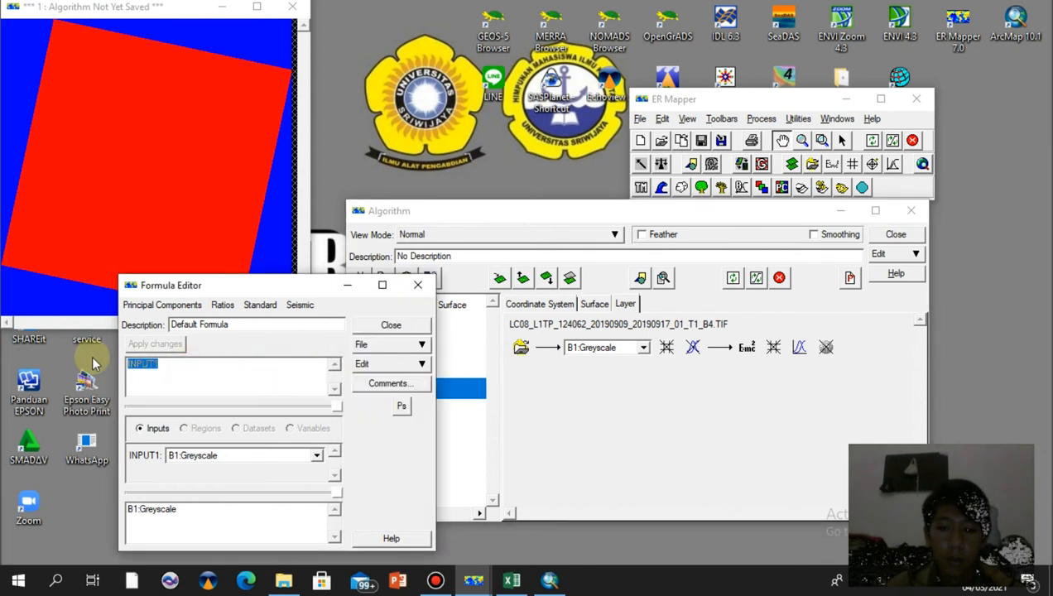
key(ctrl+v)
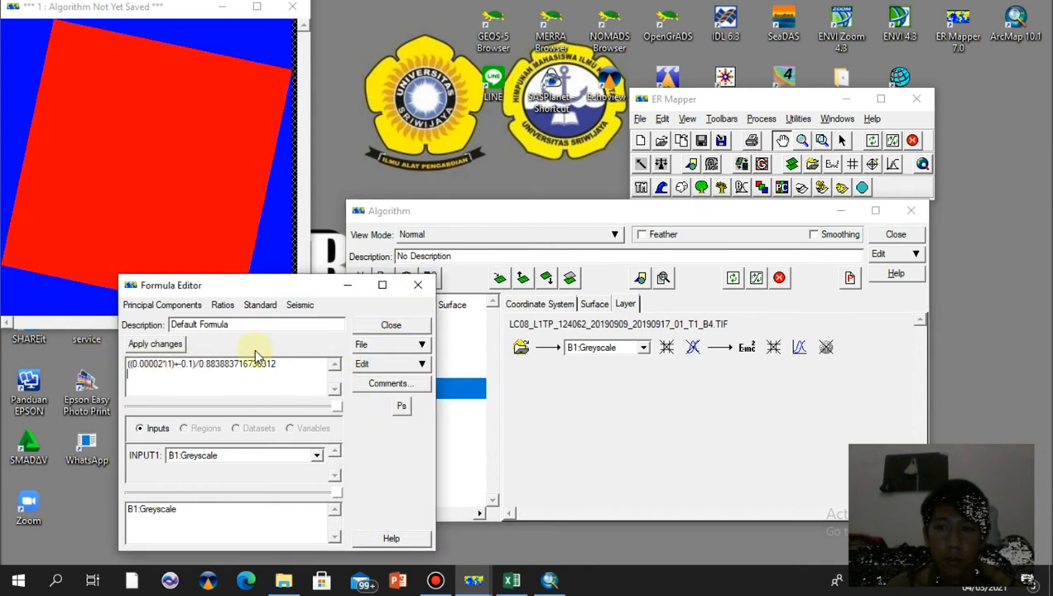
click(161, 344)
click(420, 326)
Open layer B3's formula editor, replace its formula with the pasted reflectance formula and apply it
click(424, 370)
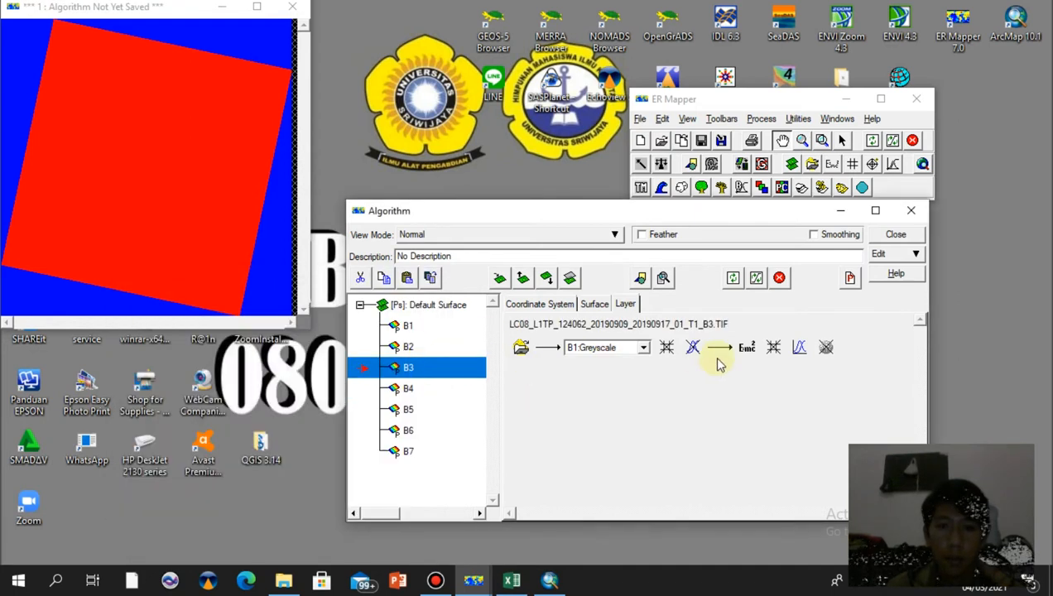
click(747, 347)
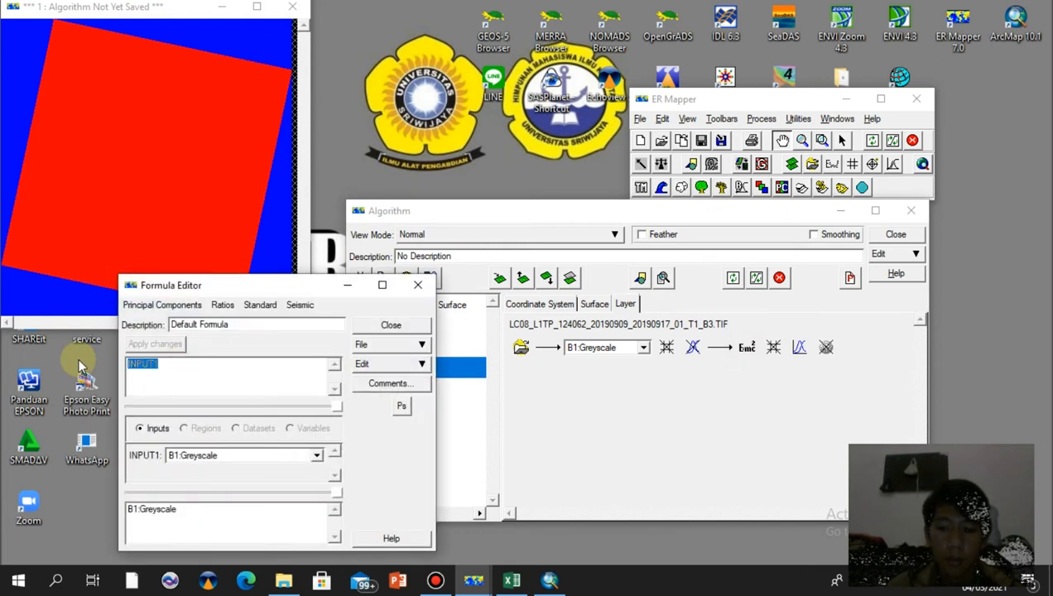
text(((0.00002*I1)+-0.1)/0.88388371673631)
click(163, 344)
click(535, 377)
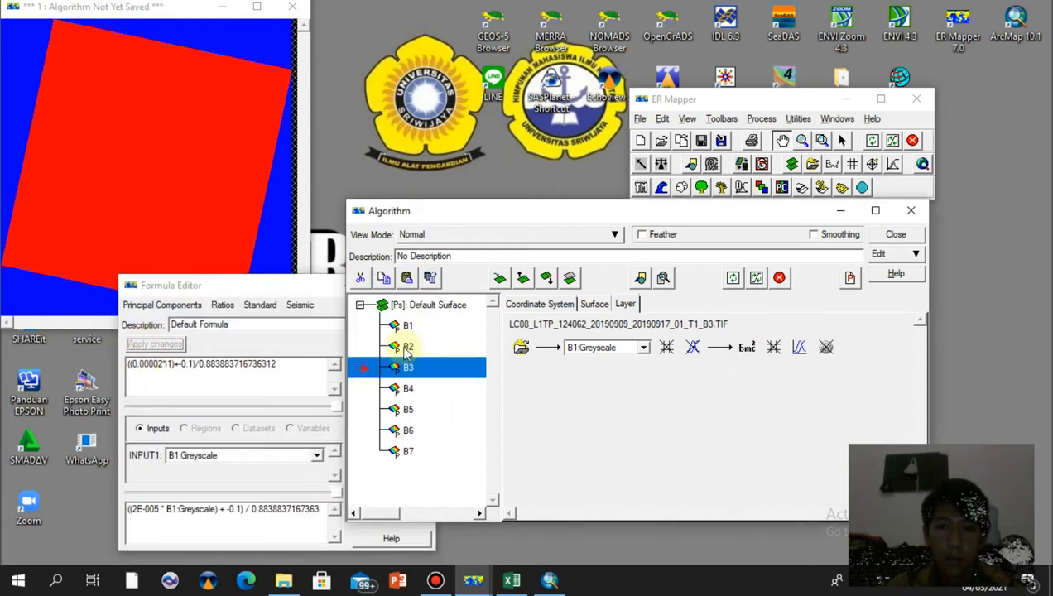
Replace layer B2's formula with the pasted reflectance formula, apply it and close the formula editor
click(404, 348)
drag(188, 368, 128, 370)
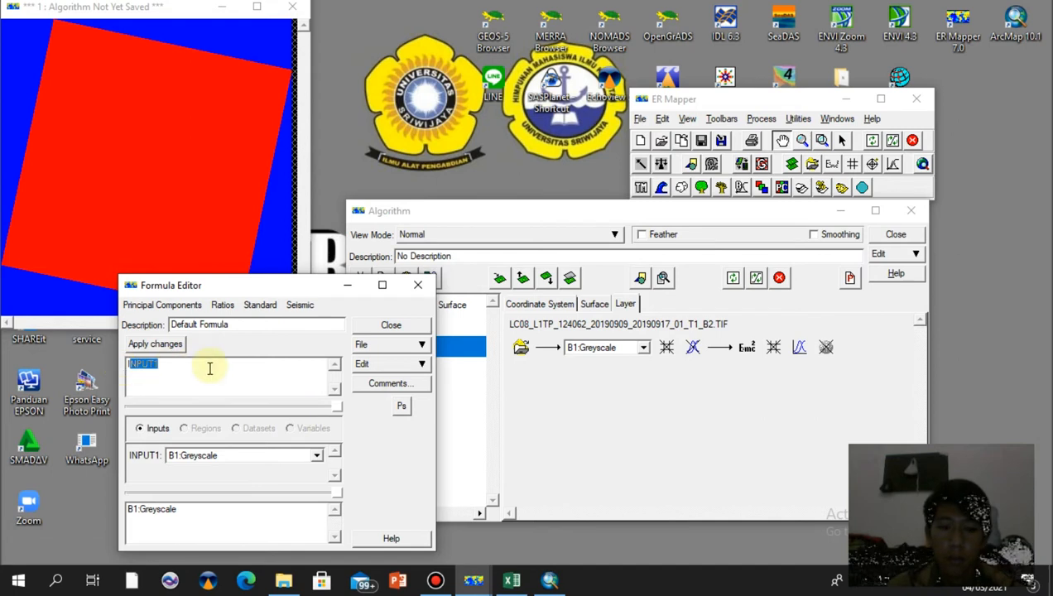
key(BackSpace)
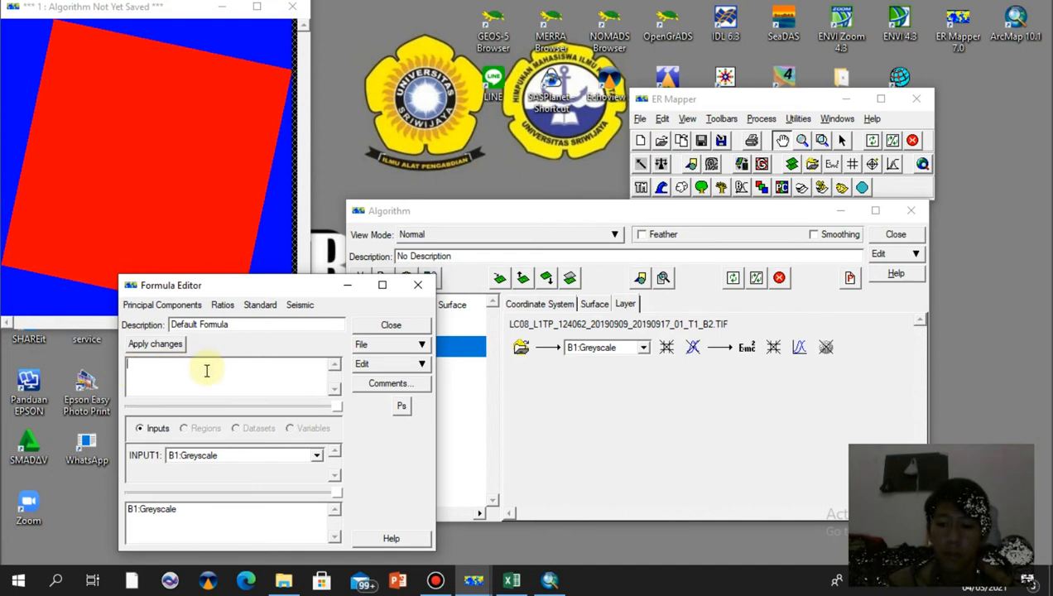
text(((0.00002*i1)+-0.1)/0.883883716736312)
click(155, 343)
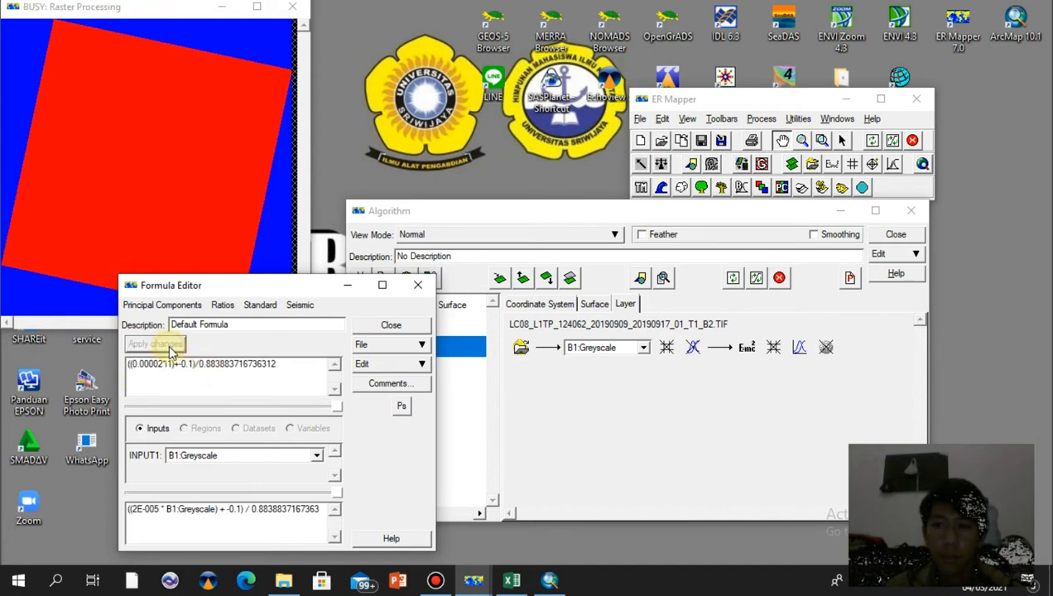
click(391, 325)
Replace layer B1's formula with the pasted reflectance formula, apply it and close the formula editor
click(749, 349)
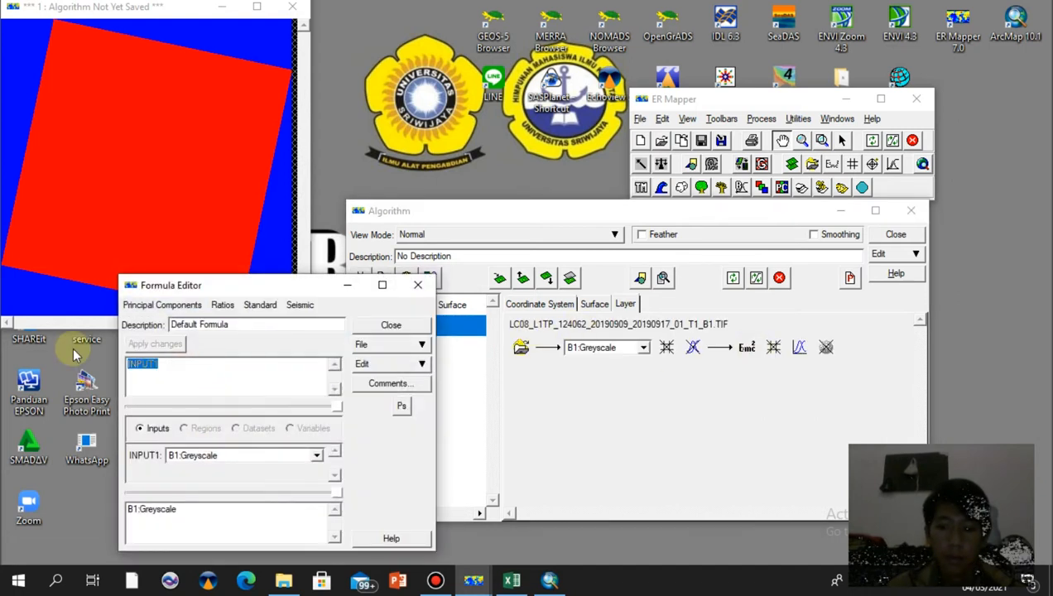
text(((0.00002*i1)+-0.1)/0.883883716736312)
click(161, 349)
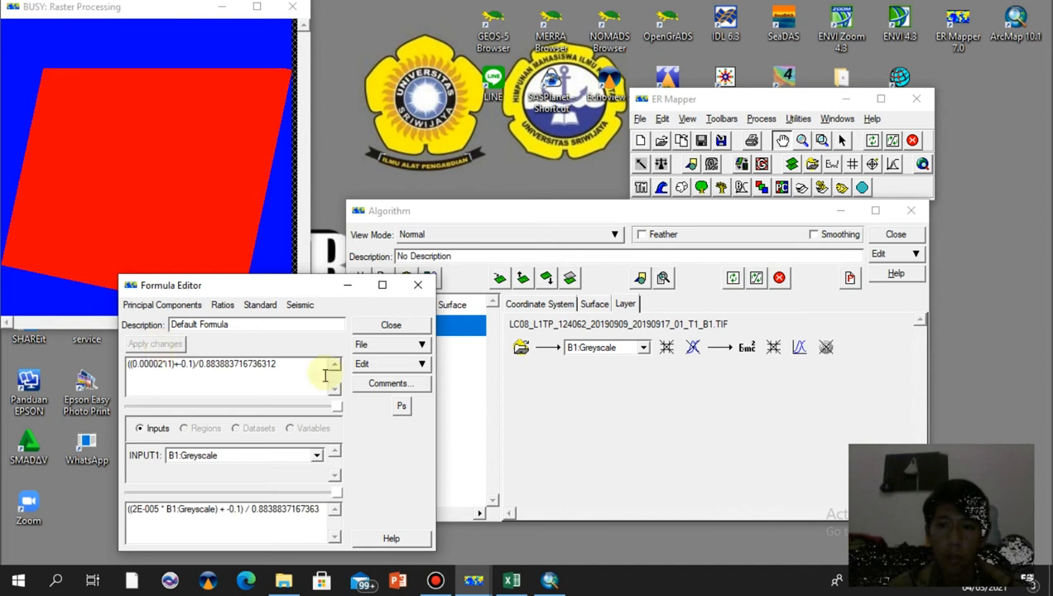
click(387, 326)
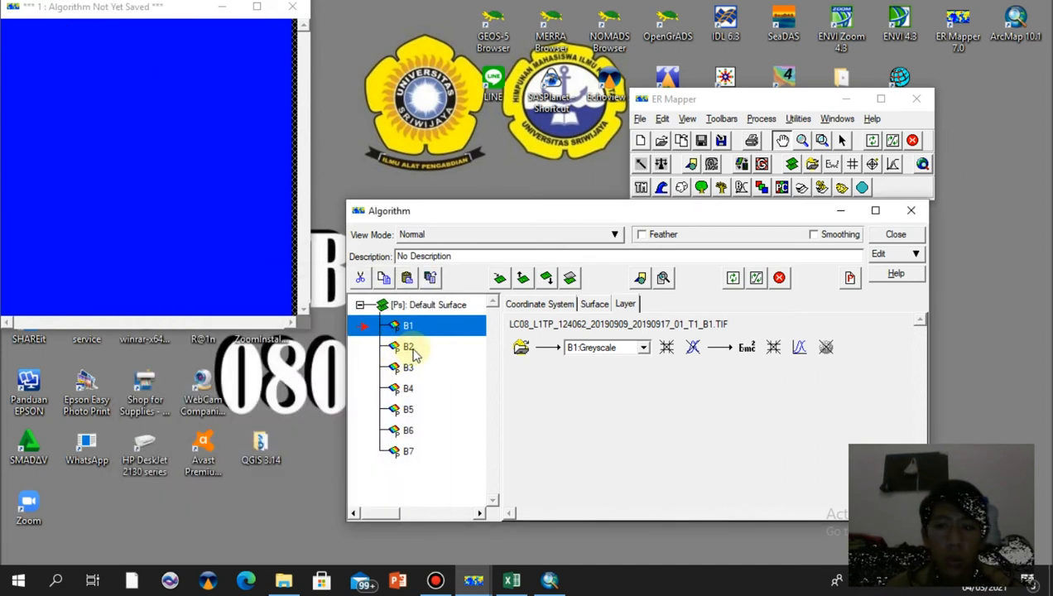
Check the formulas of layers B2 through B7 one by one in the formula editor, then close it
click(405, 347)
click(414, 373)
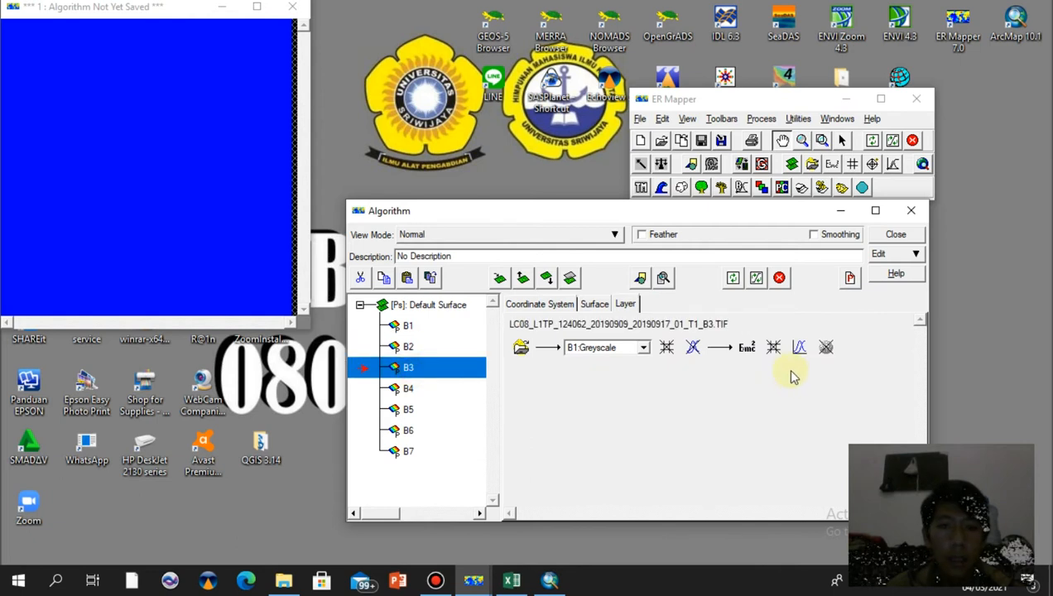
double_click(354, 374)
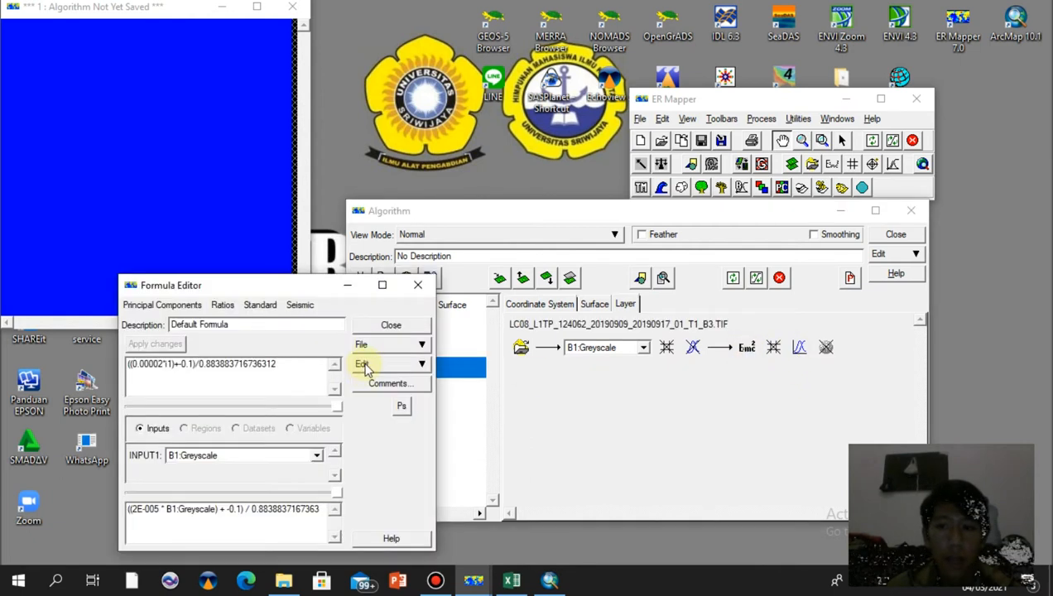
click(459, 388)
click(447, 408)
click(439, 430)
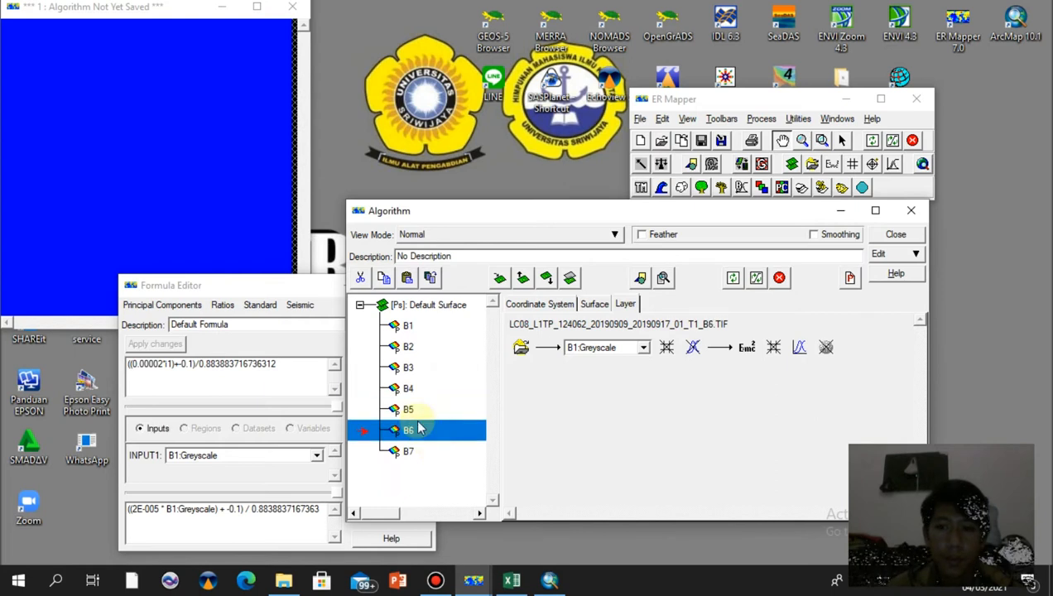
click(425, 410)
click(420, 450)
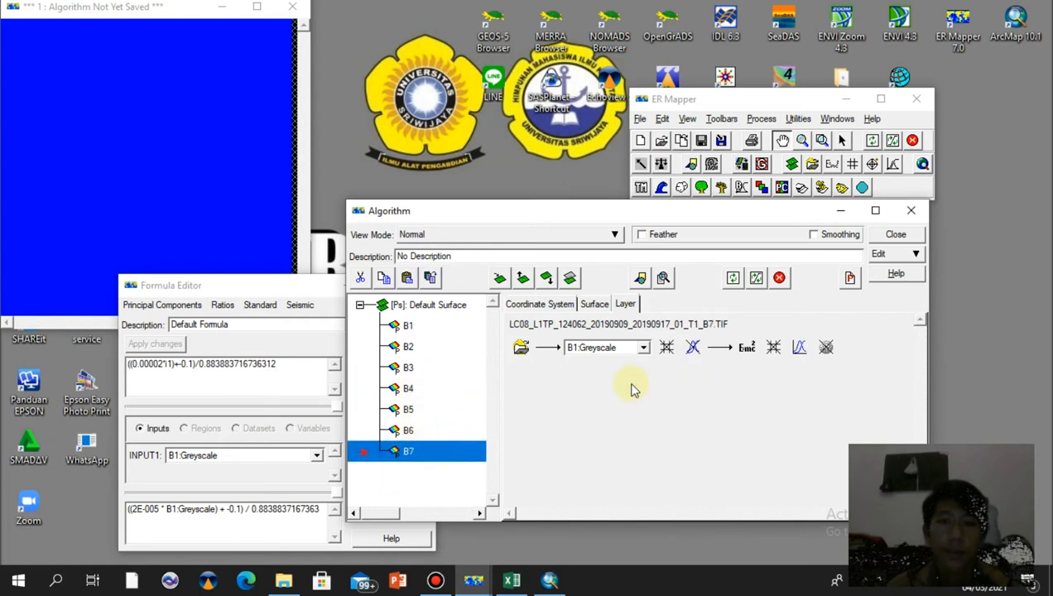
click(322, 295)
click(397, 325)
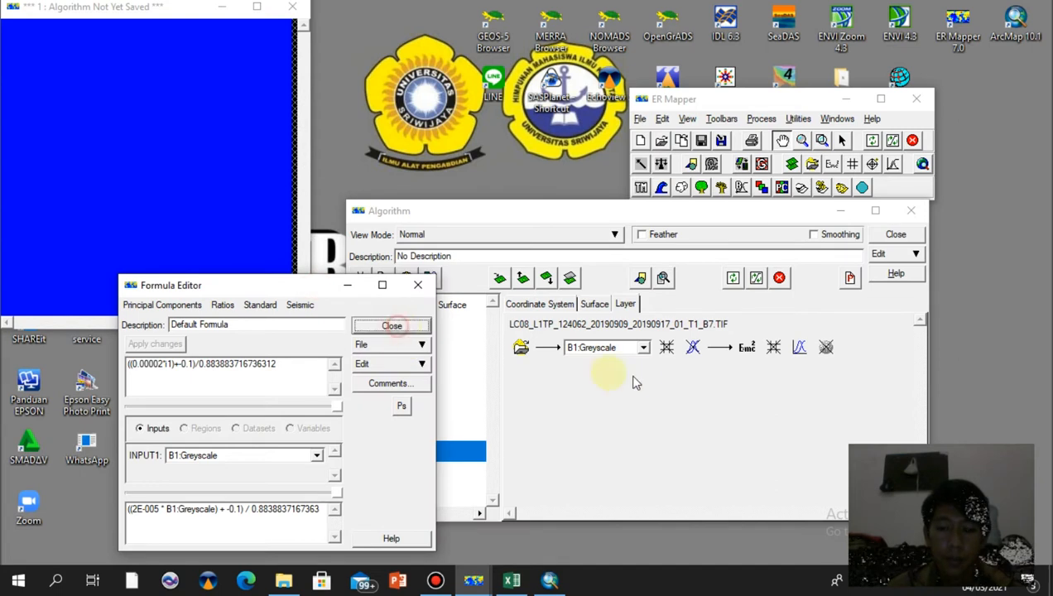
click(438, 327)
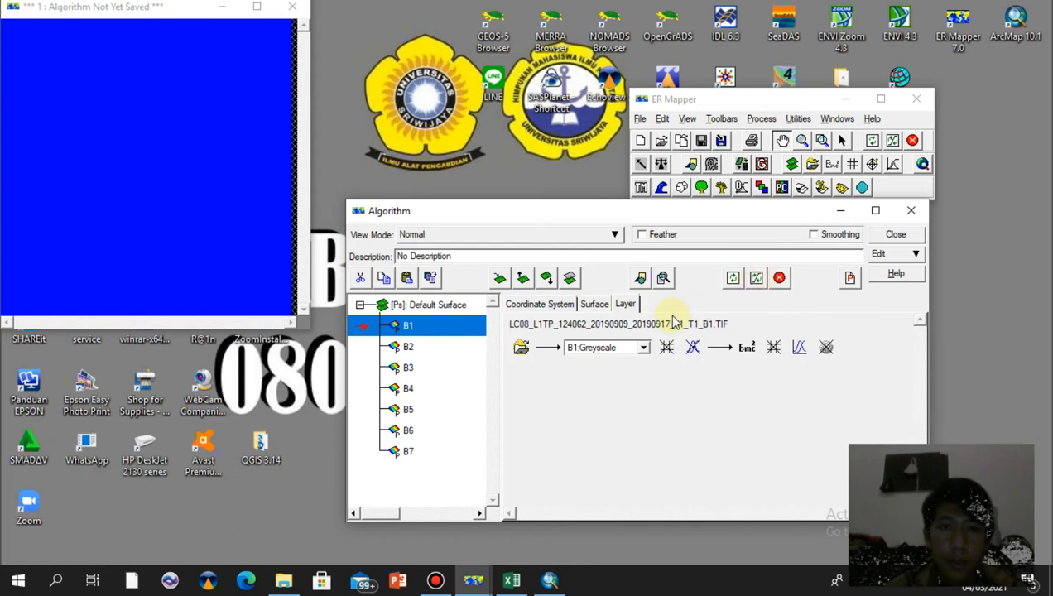
Refresh the image with the updated algorithm and close the Batch Engine Script Control window
click(755, 278)
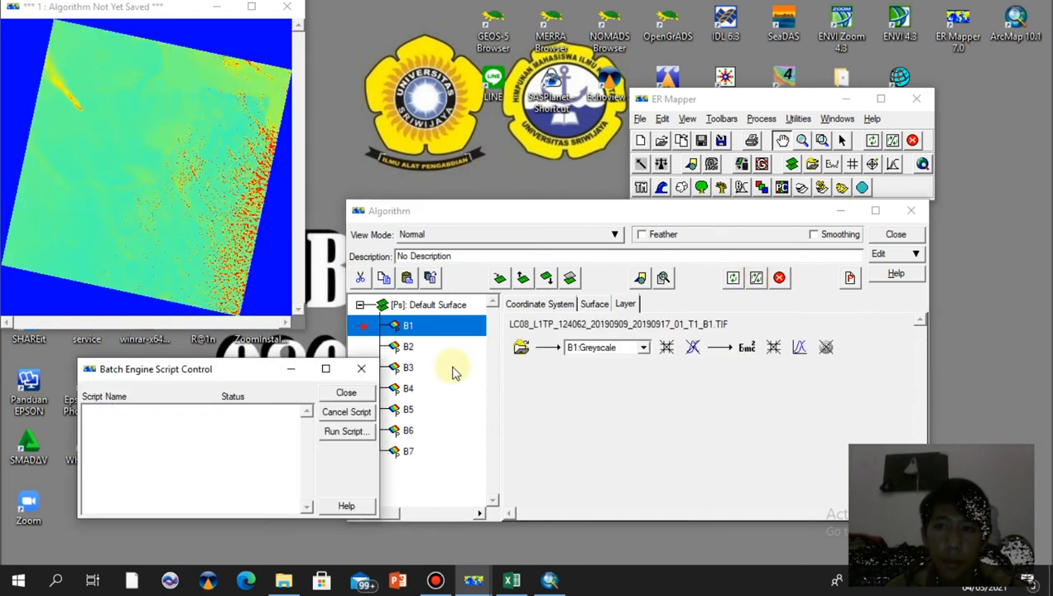
click(346, 392)
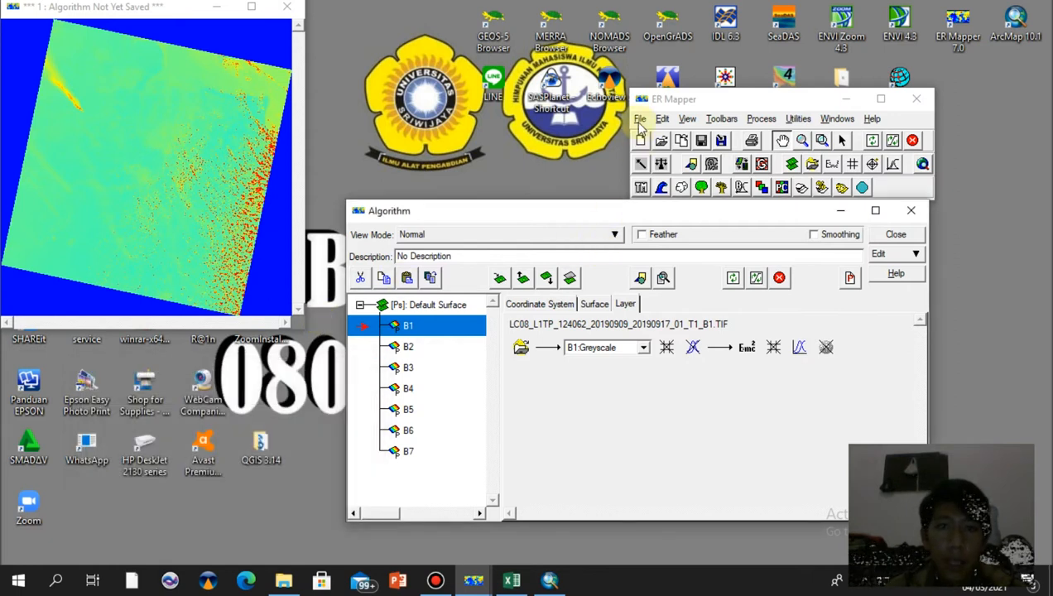
Open Save As and set the file type to ER Mapper Raster Dataset (.ers)
click(640, 120)
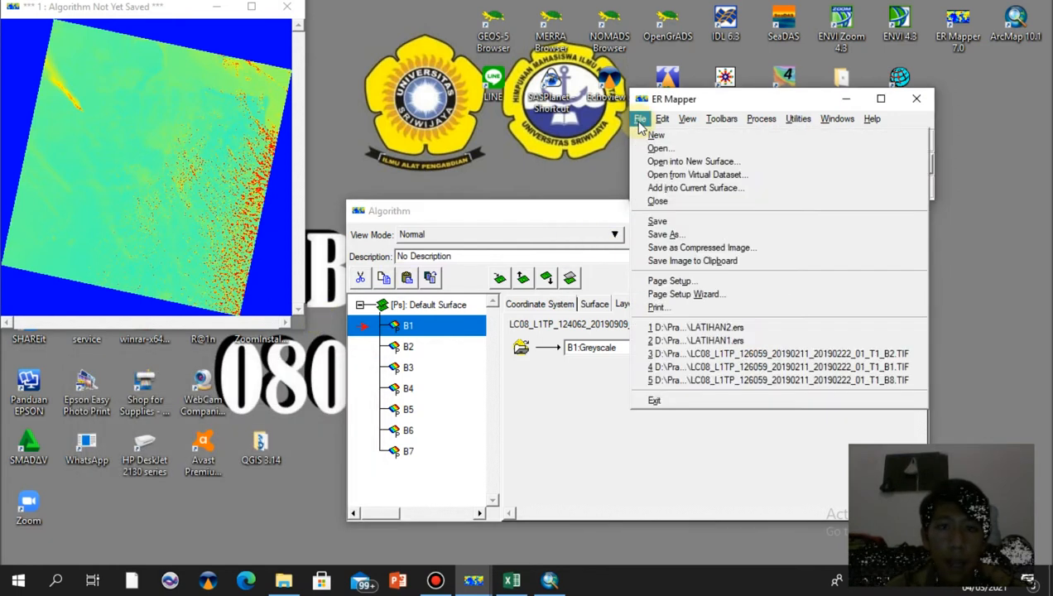
click(664, 234)
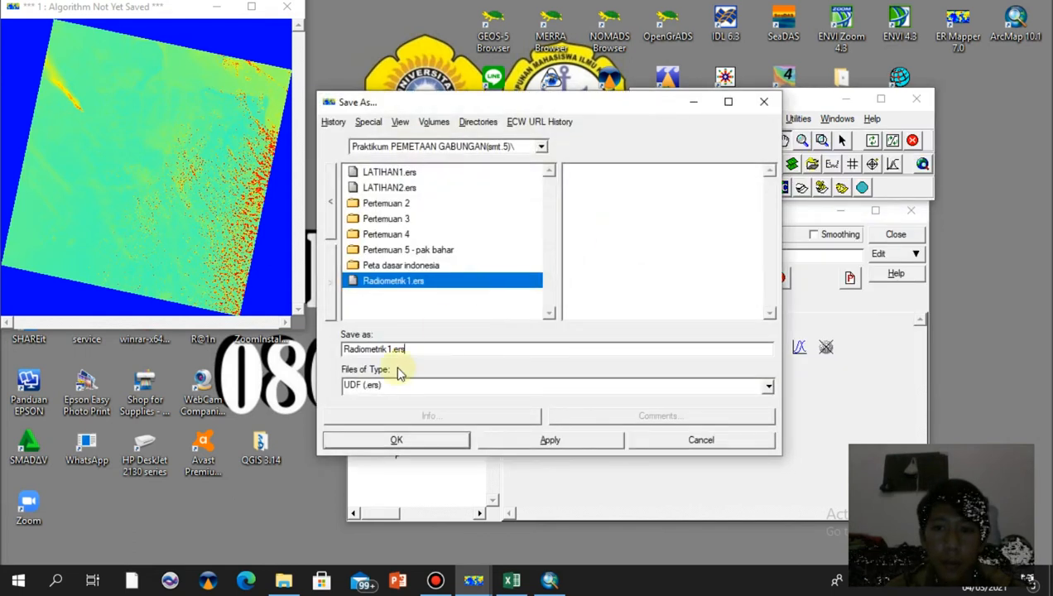
click(768, 387)
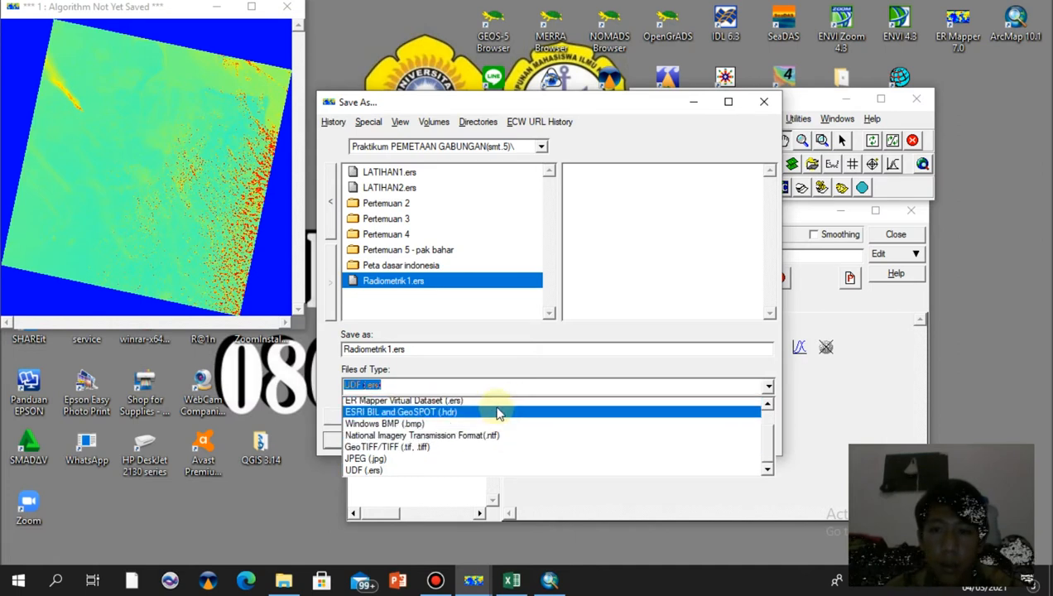
scroll(497, 405, up, 1)
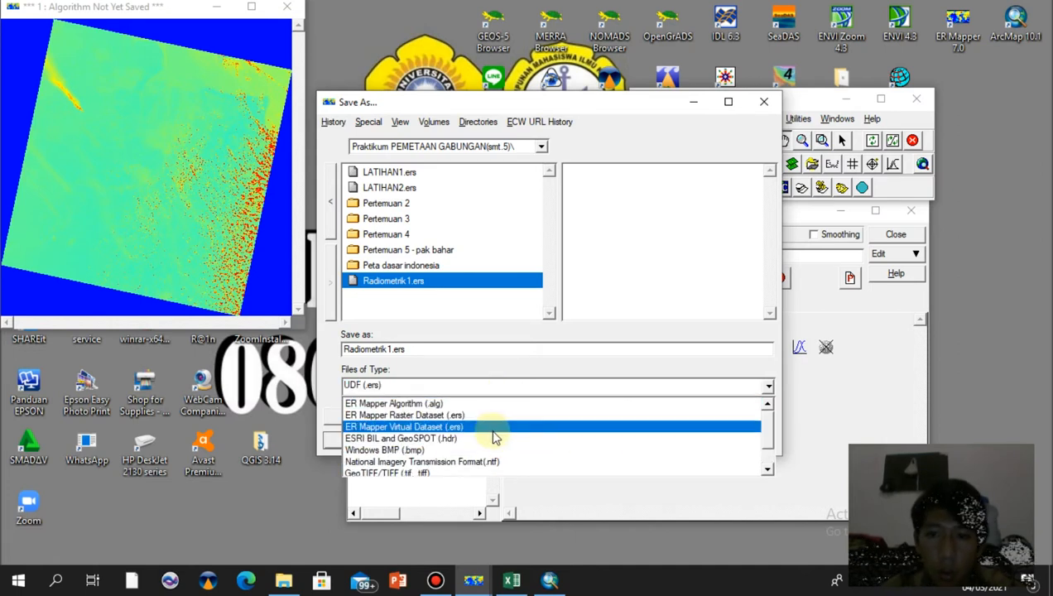
click(439, 422)
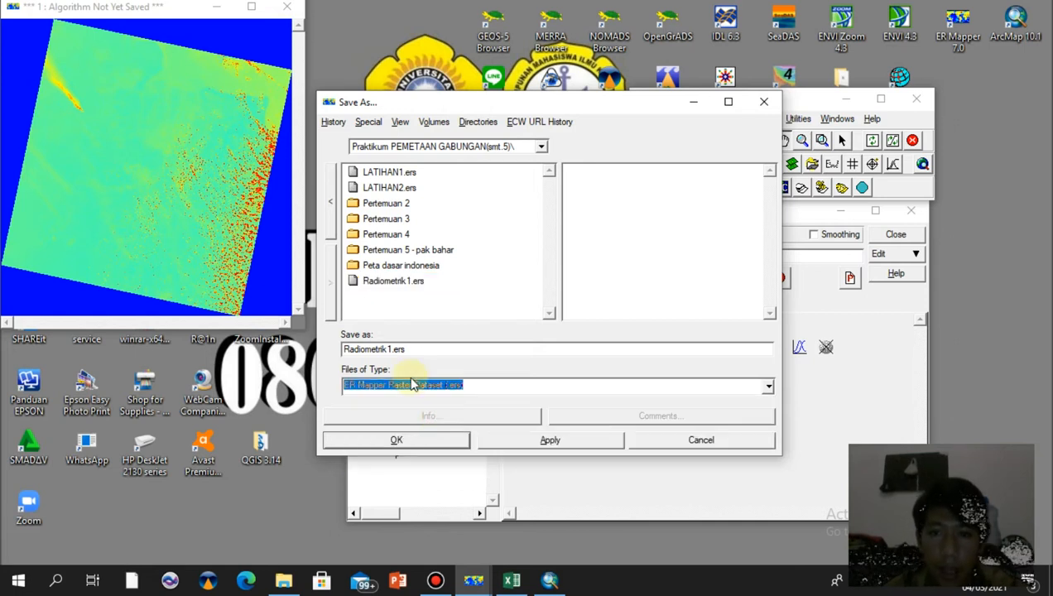
Name the output dataset GABUNGAN followed by the user's name
click(391, 348)
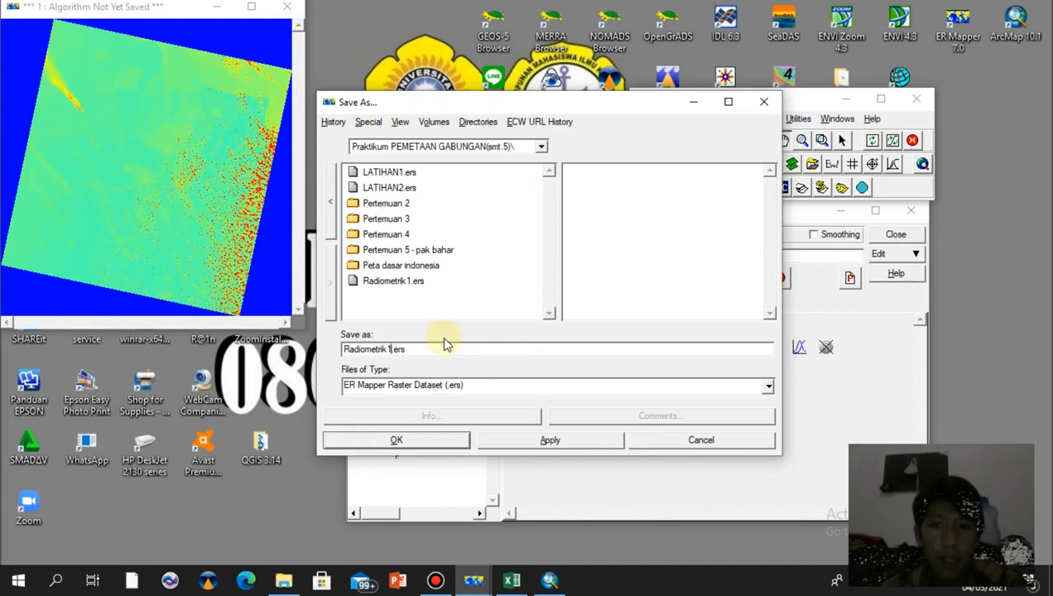
key(BackSpace)
key(BackSpace)
key(BackSpace)
key(BackSpace)
key(BackSpace)
key(BackSpace)
key(BackSpace)
key(BackSpace)
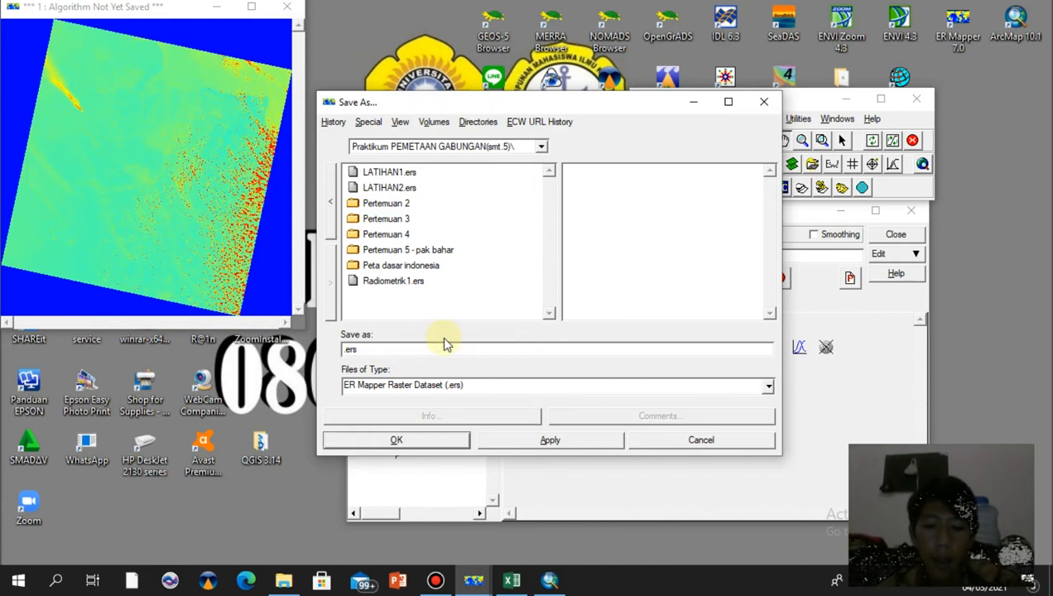
text(gABUNGA)
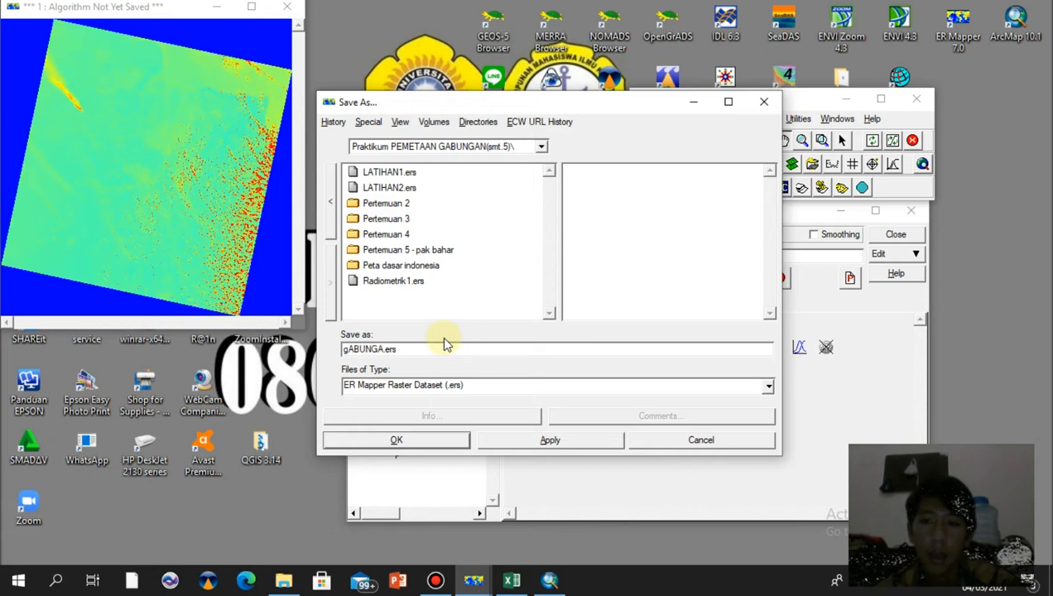
key(BackSpace)
key(BackSpace)
key(BackSpace)
key(BackSpace)
key(BackSpace)
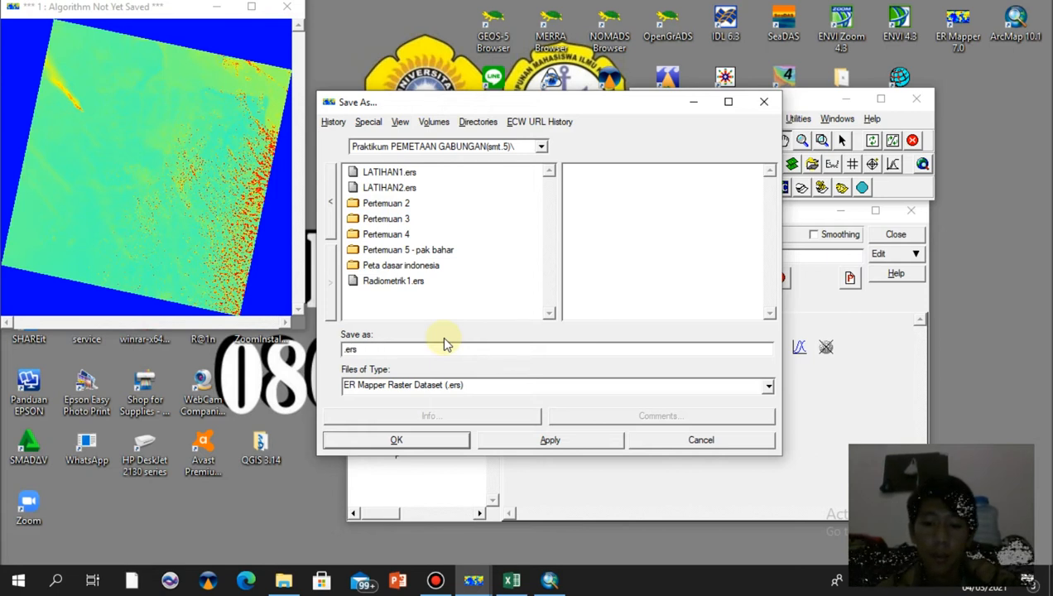
text(GABUNGAN)
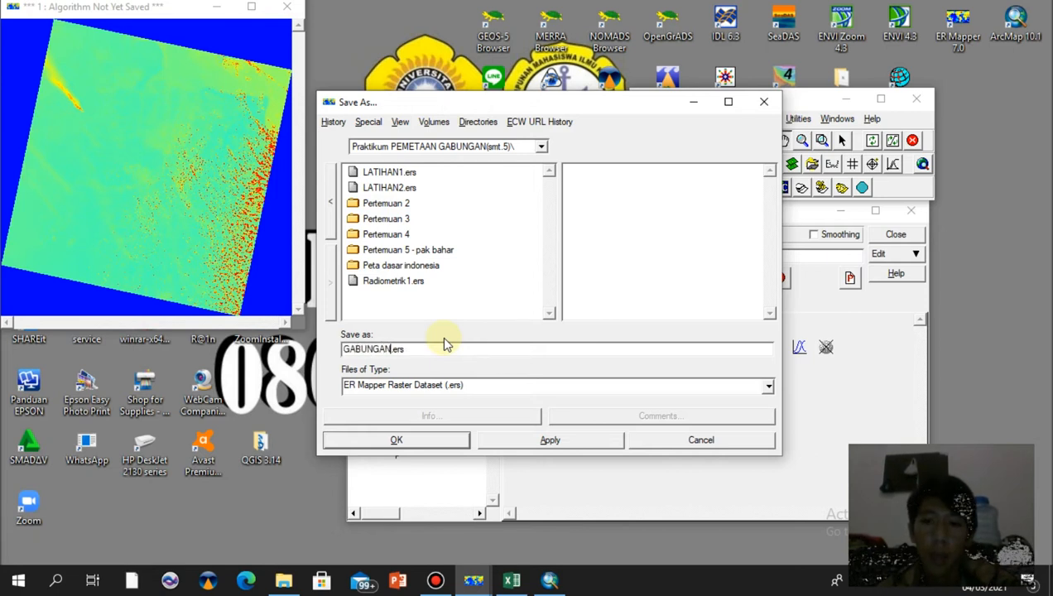
text(BOBY)
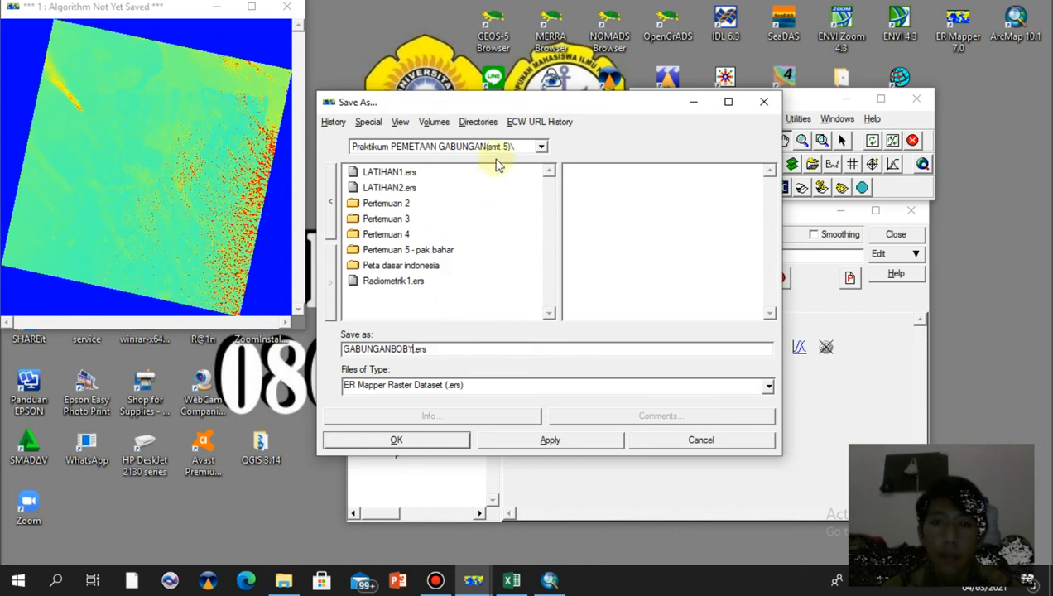
Browse to the Materi 1 folder inside SIG (Sem.6) on drive D: as the save location
click(543, 148)
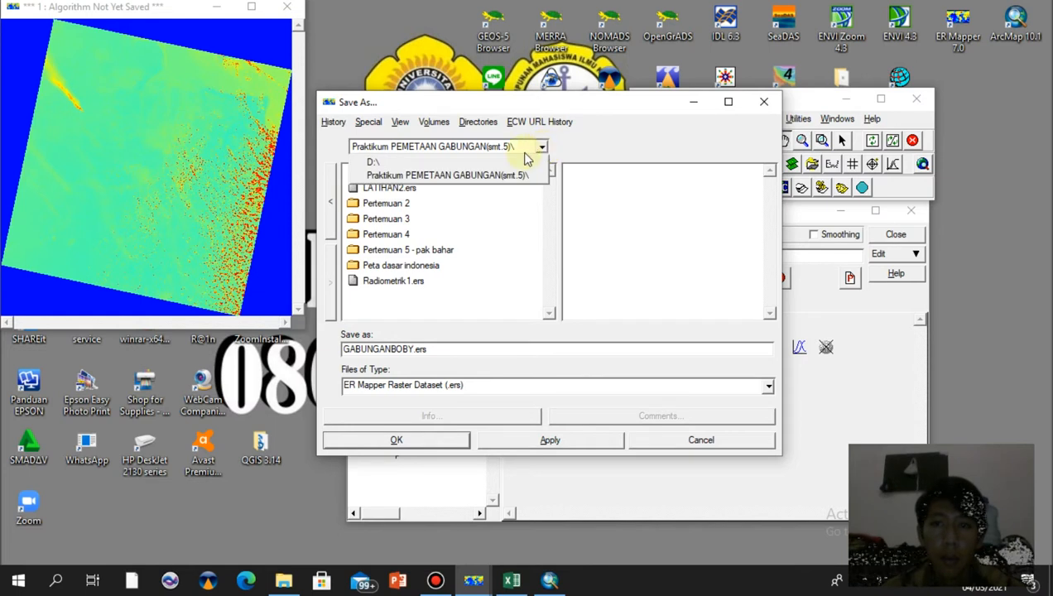
click(491, 160)
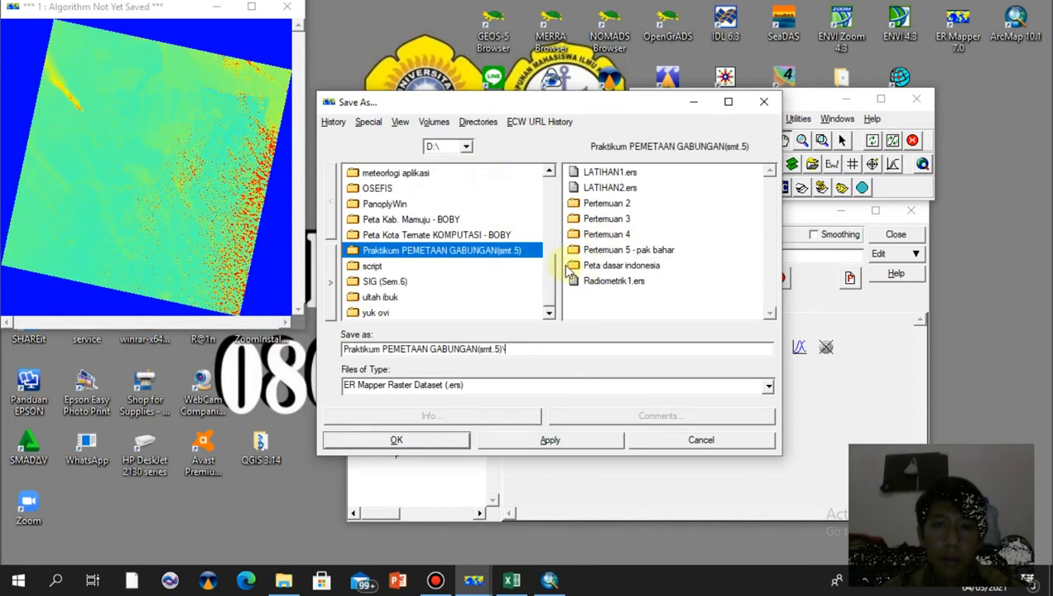
click(553, 276)
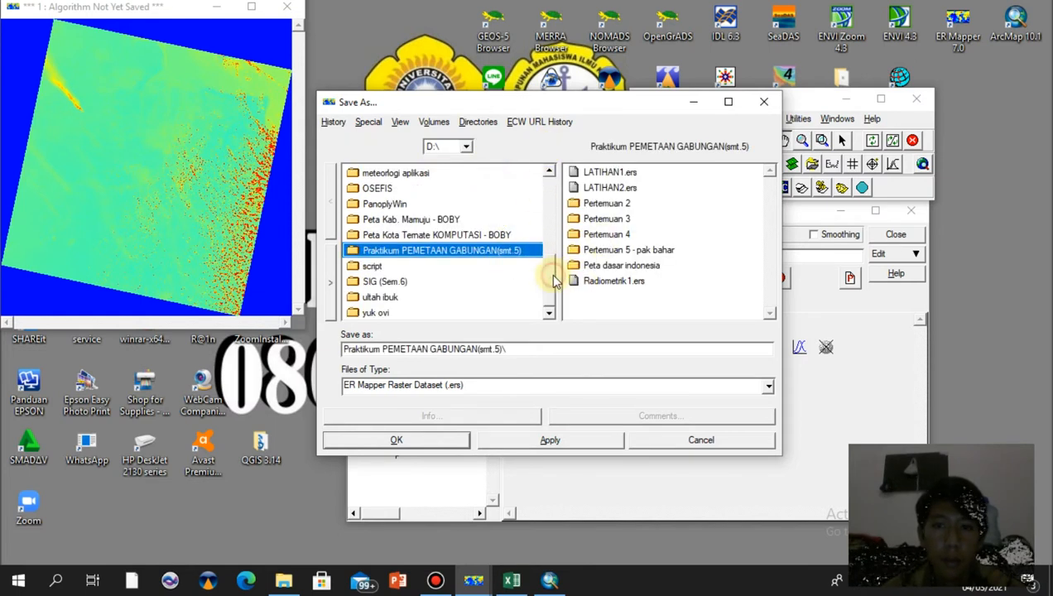
click(409, 296)
double_click(409, 282)
double_click(381, 175)
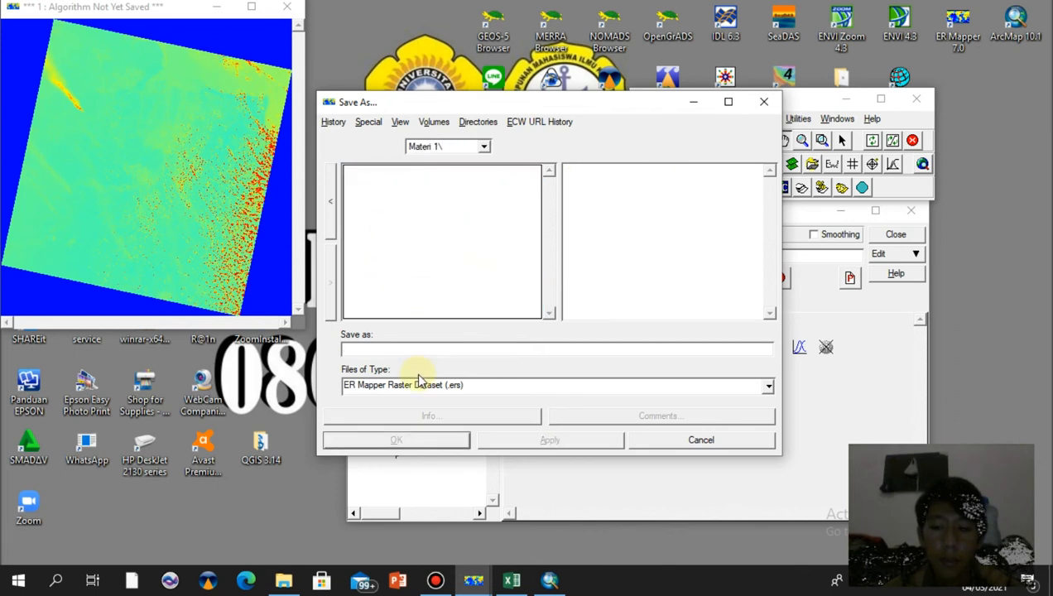
Save the combined dataset under the GABUNGAN name with data type IEEE4ByteReal and acknowledge completion
text(GABUNGANBOBY)
click(458, 443)
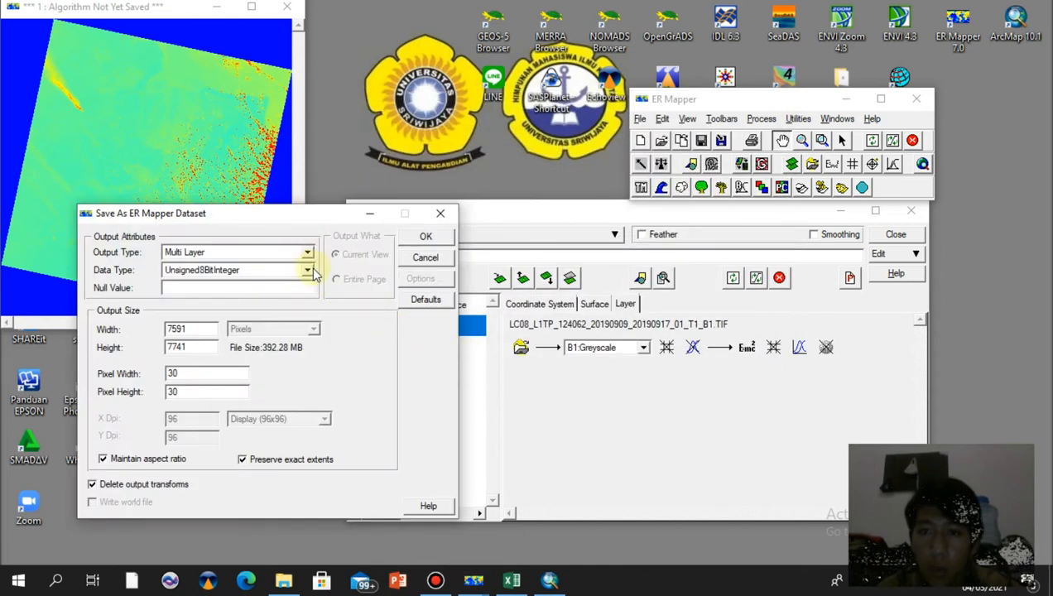
click(309, 274)
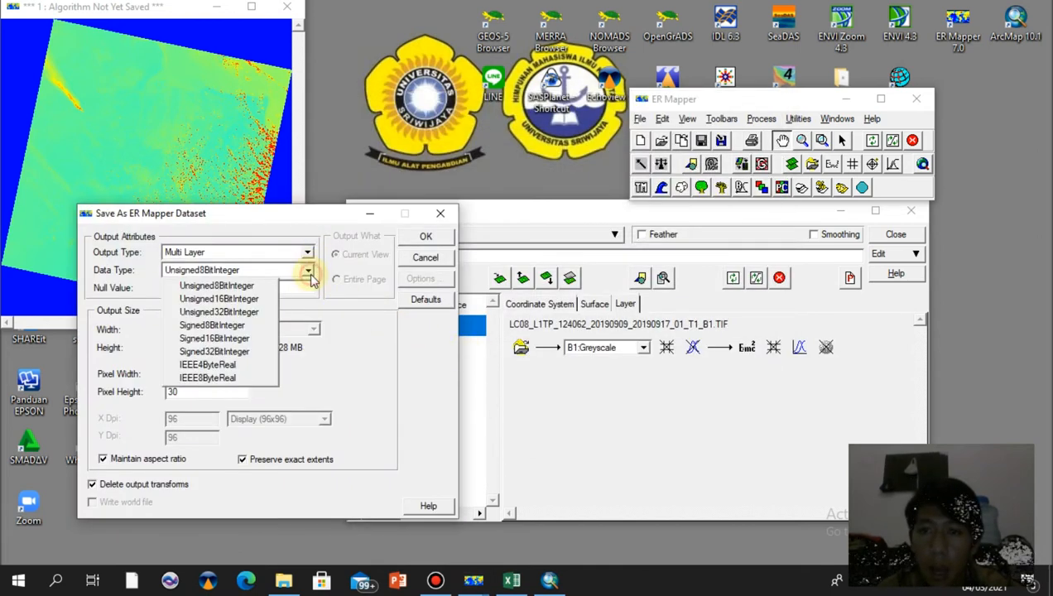
click(257, 371)
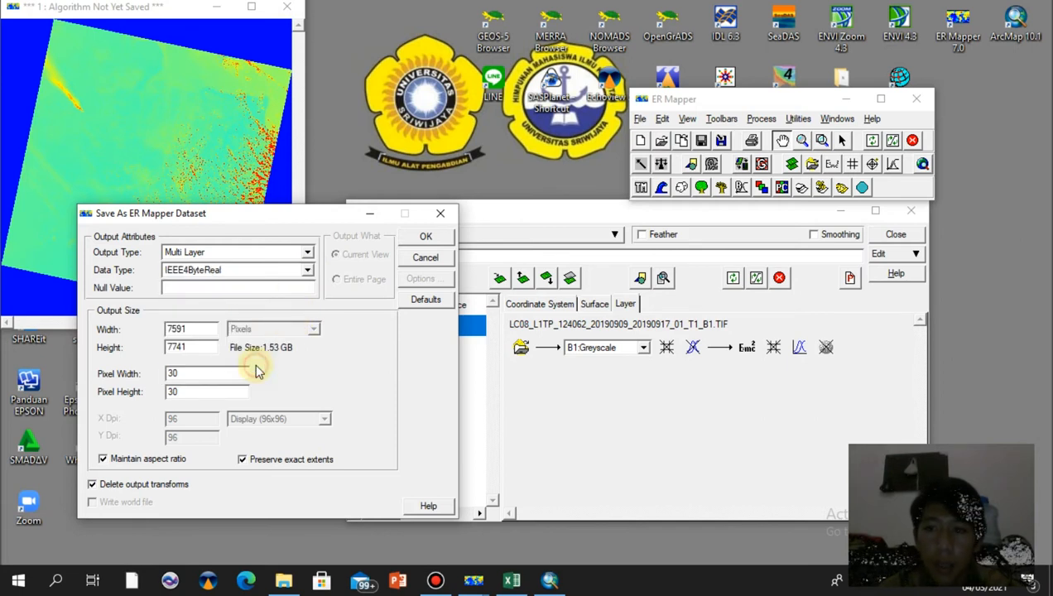
click(416, 238)
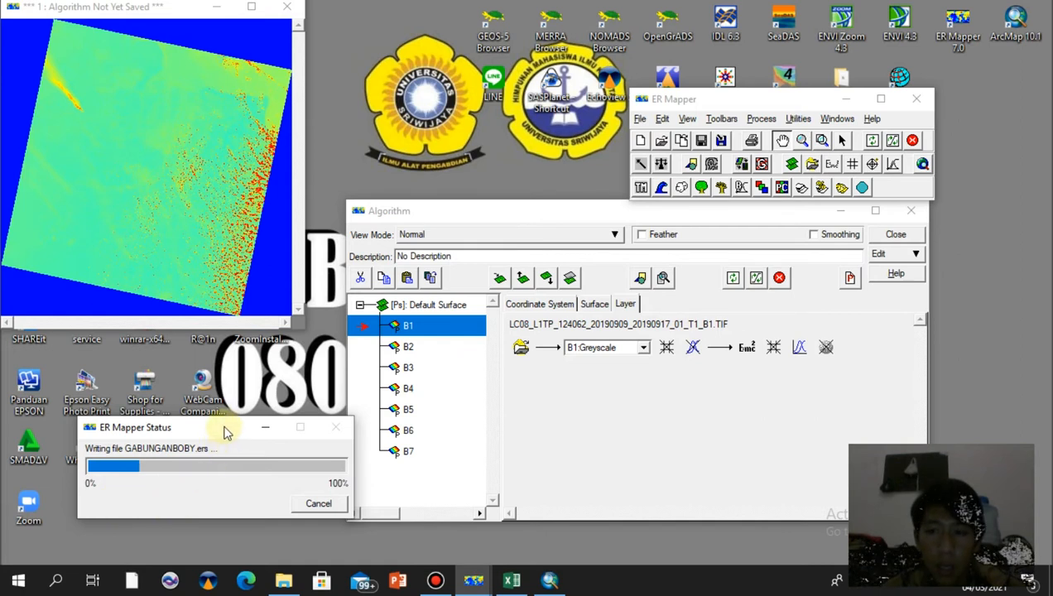
drag(219, 429, 219, 364)
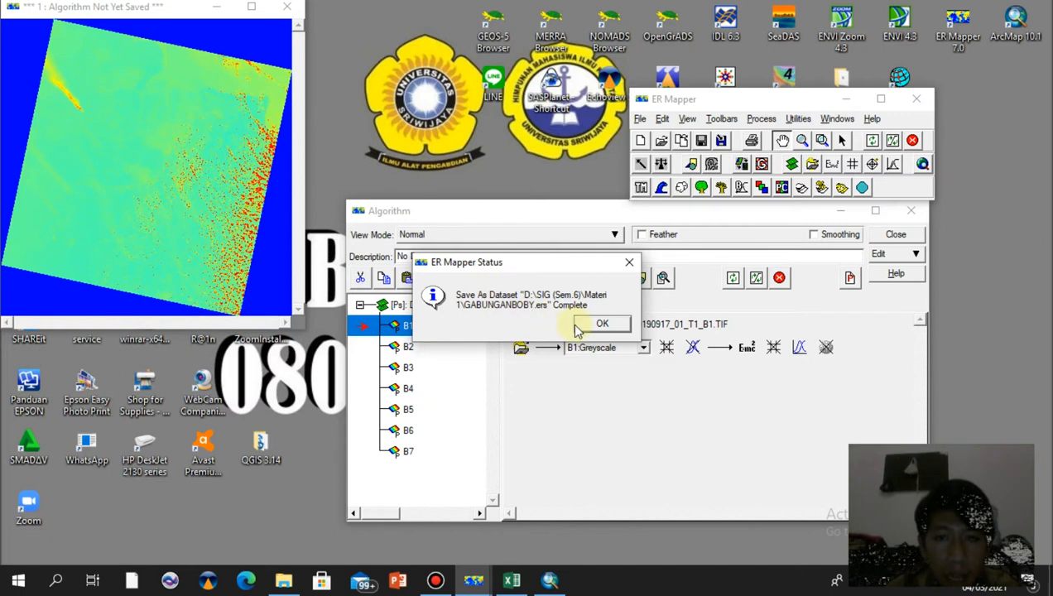
click(602, 325)
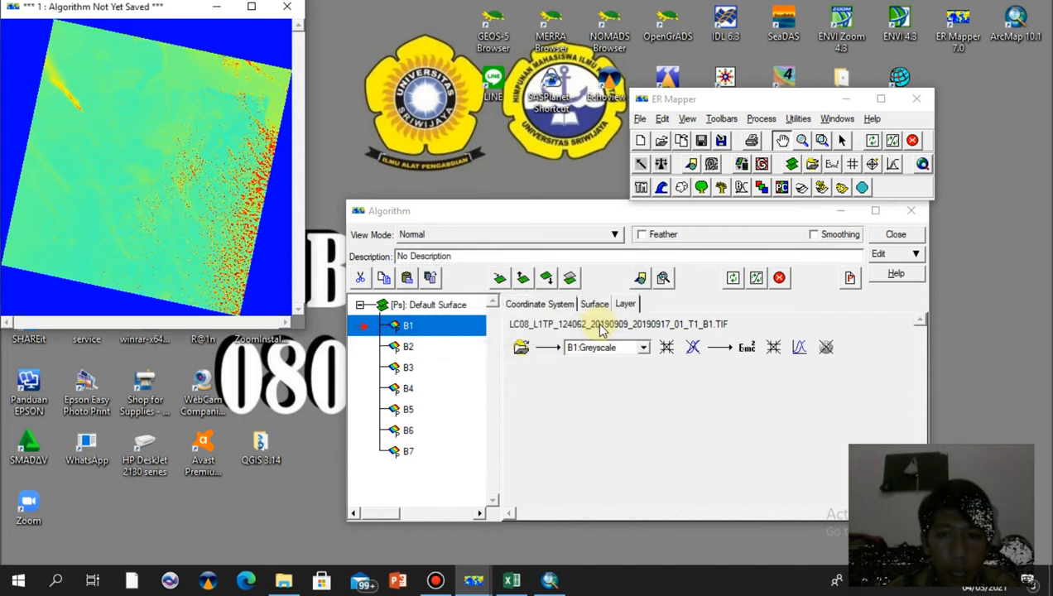
Open a new image window and load the saved GABUNGAN .ers dataset from Materi 1 into its pseudo layer
click(641, 141)
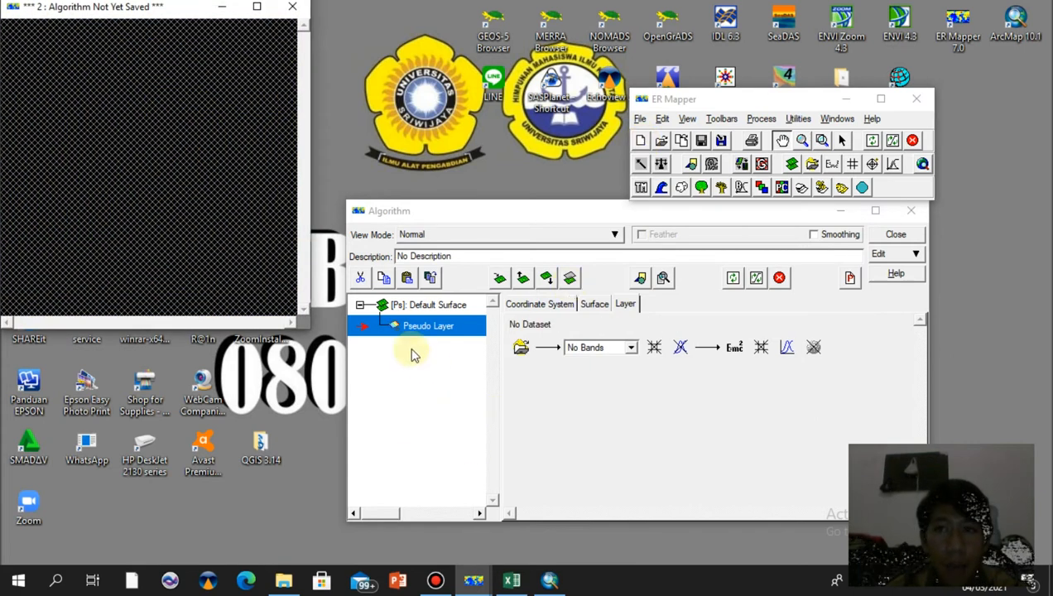
click(520, 347)
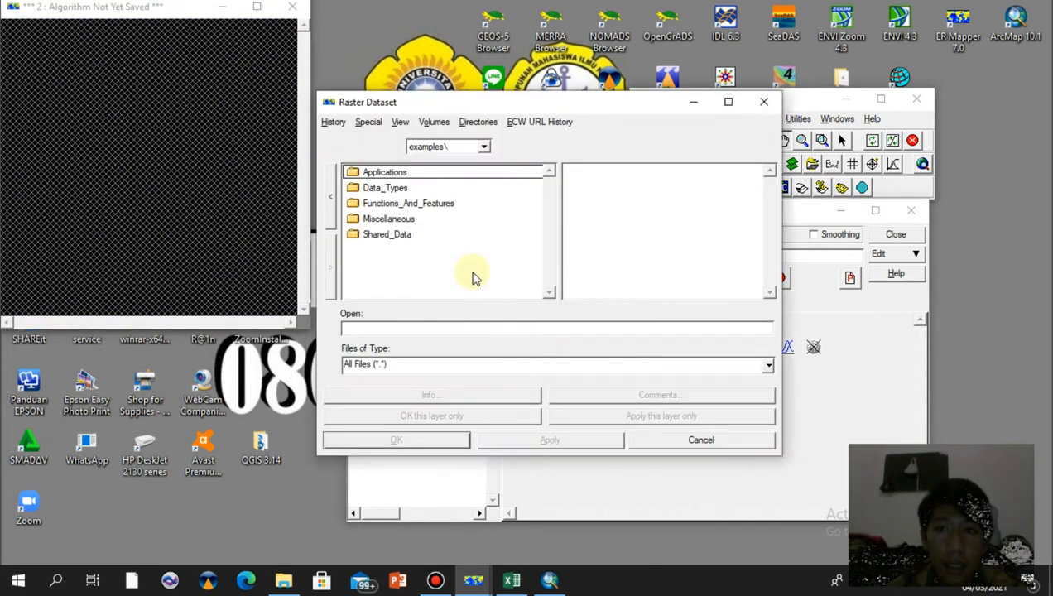
click(334, 124)
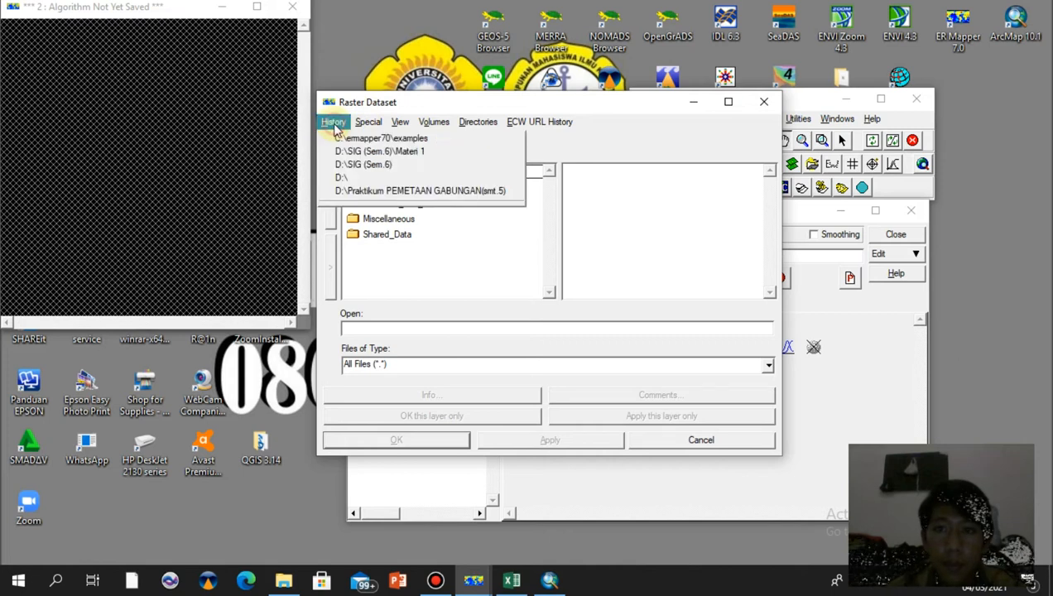
click(358, 164)
click(422, 175)
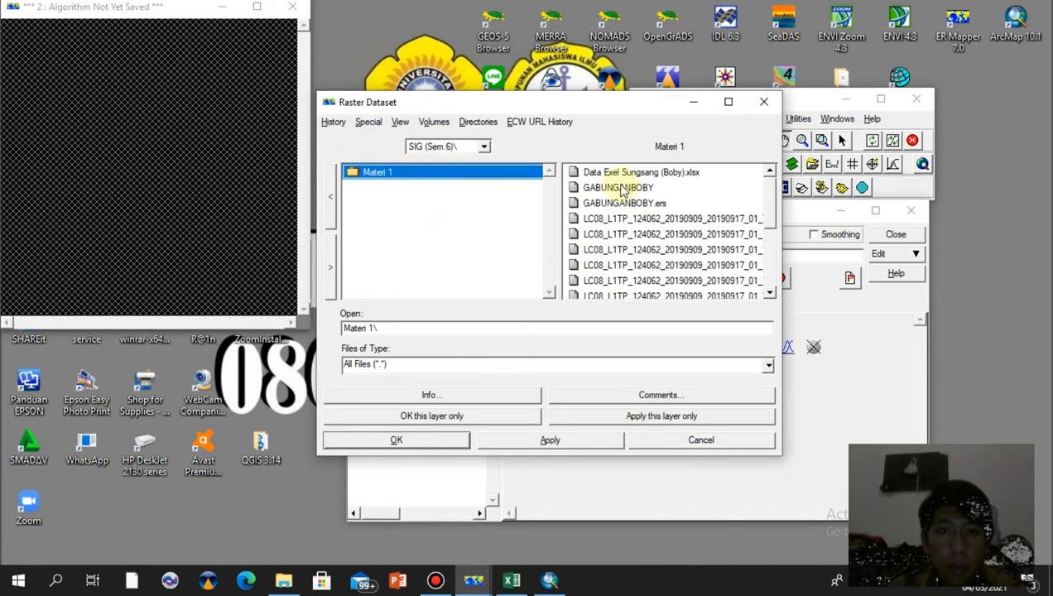
click(623, 204)
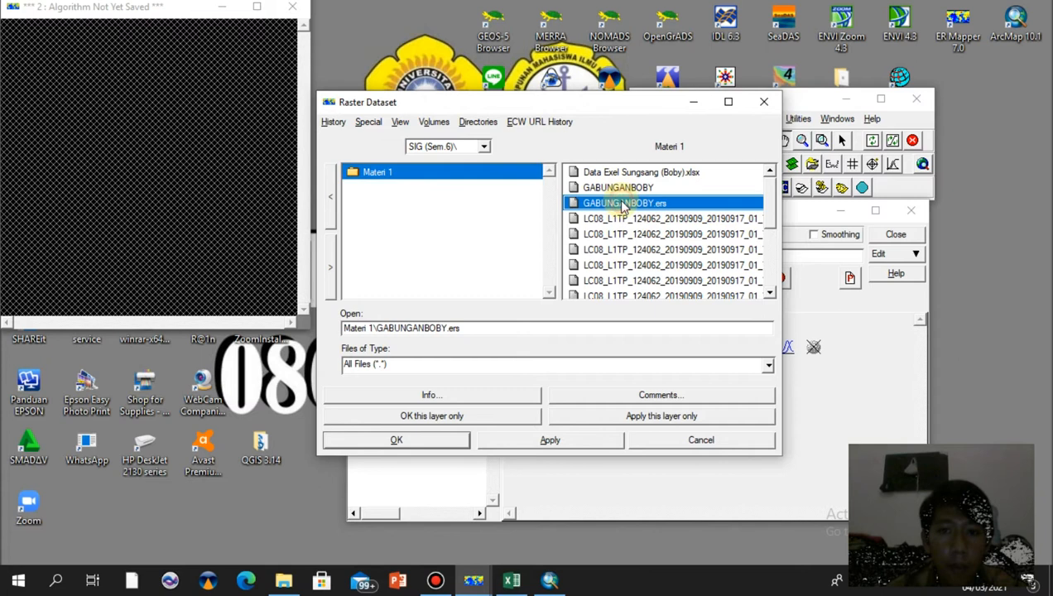
click(431, 416)
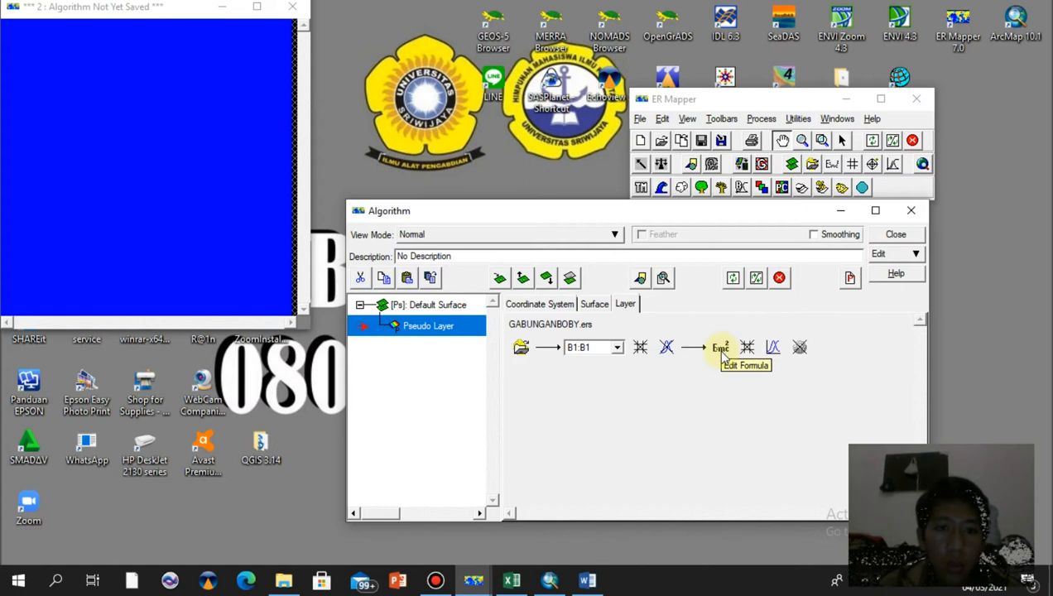
Paste the masking formula IF (i1 - i2) < 0 THEN i3 ELSE NULL into the layer's formula and apply it
click(719, 348)
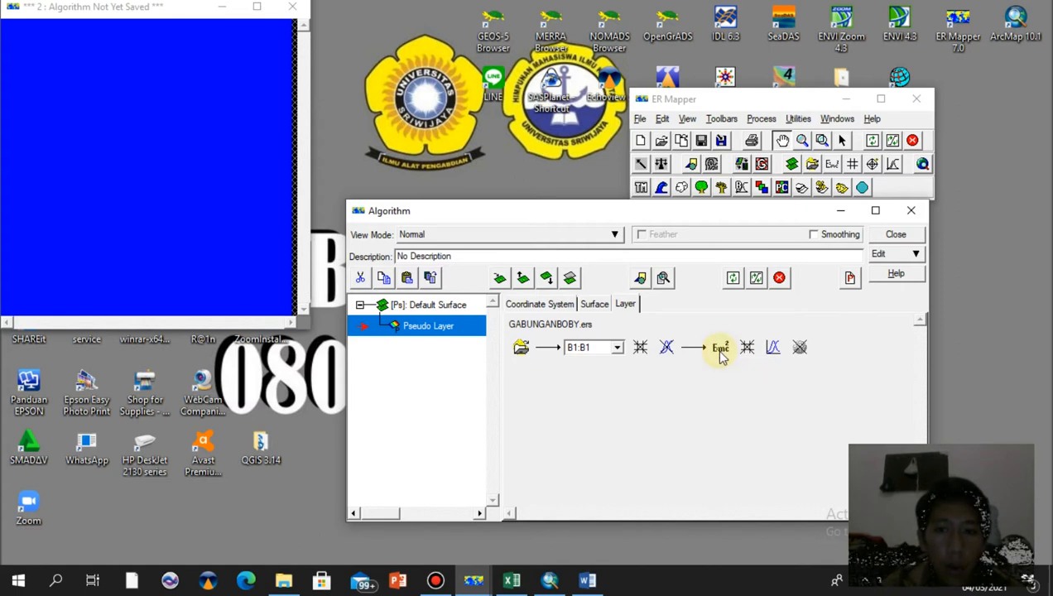
drag(171, 361, 94, 364)
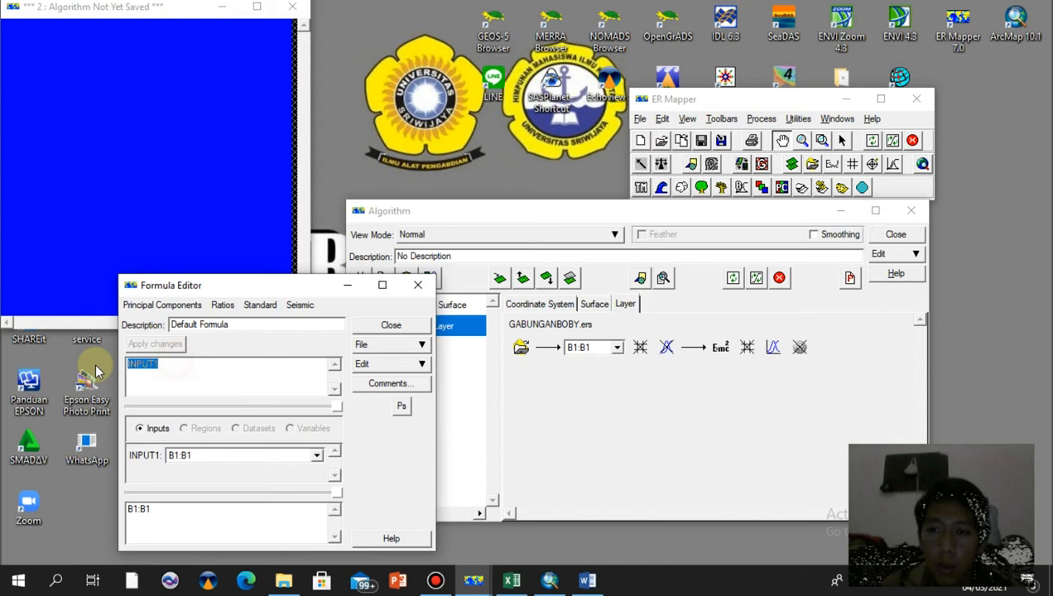
text(if(i1-i2) < 0 then i3 else null)
click(169, 346)
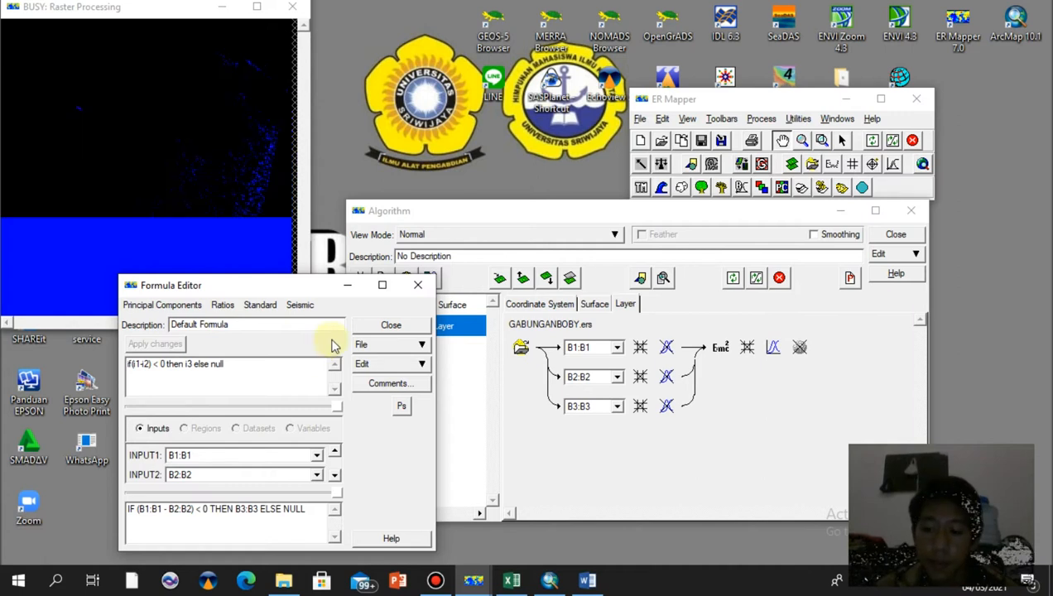
click(391, 327)
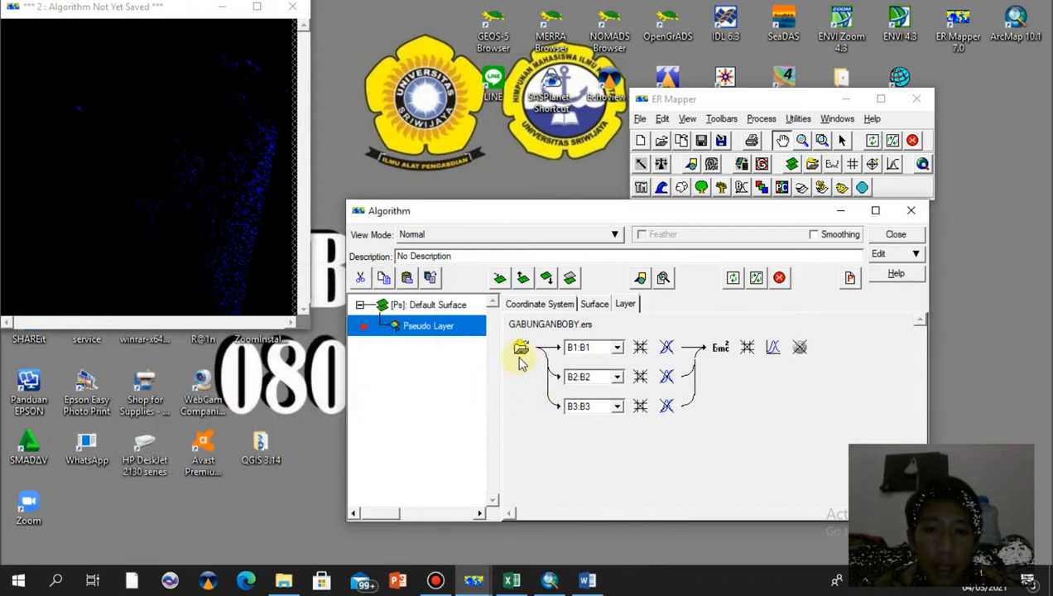
Assign bands B5, B4 and B2 to the formula's first, second and third inputs
click(616, 352)
click(613, 415)
click(615, 377)
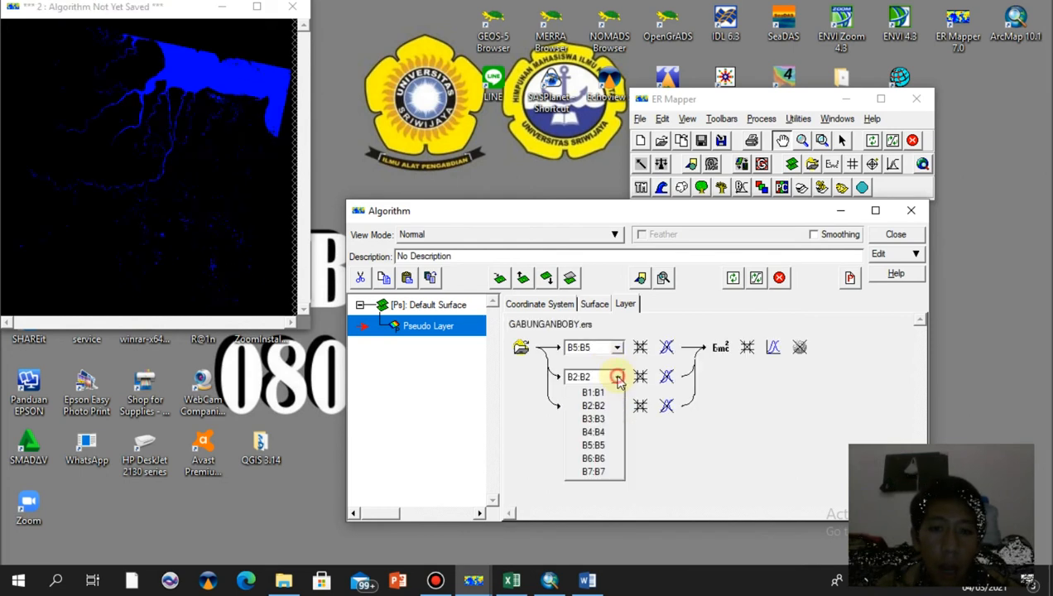
click(613, 431)
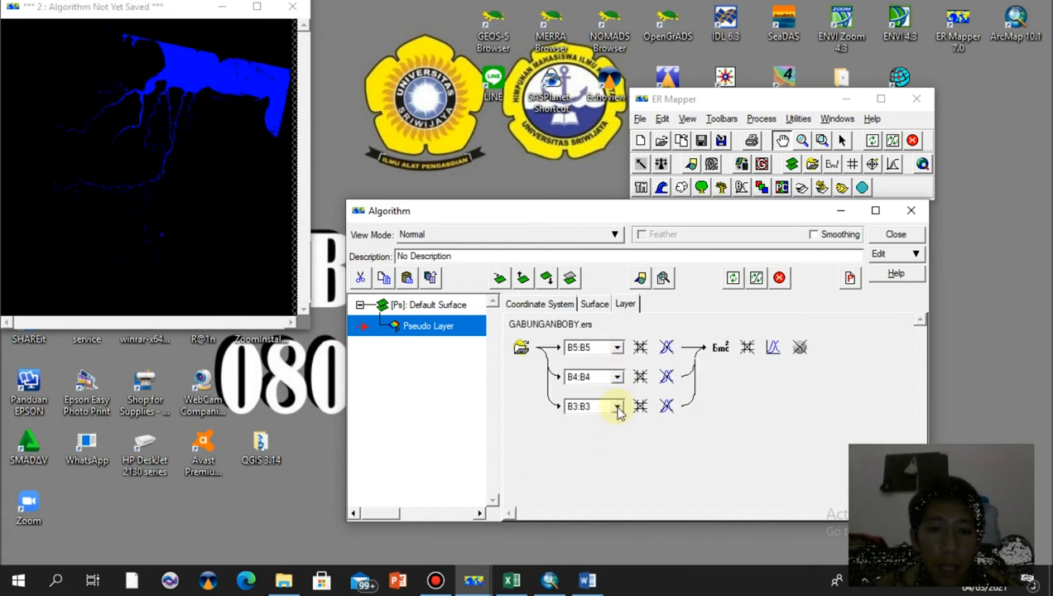
click(617, 407)
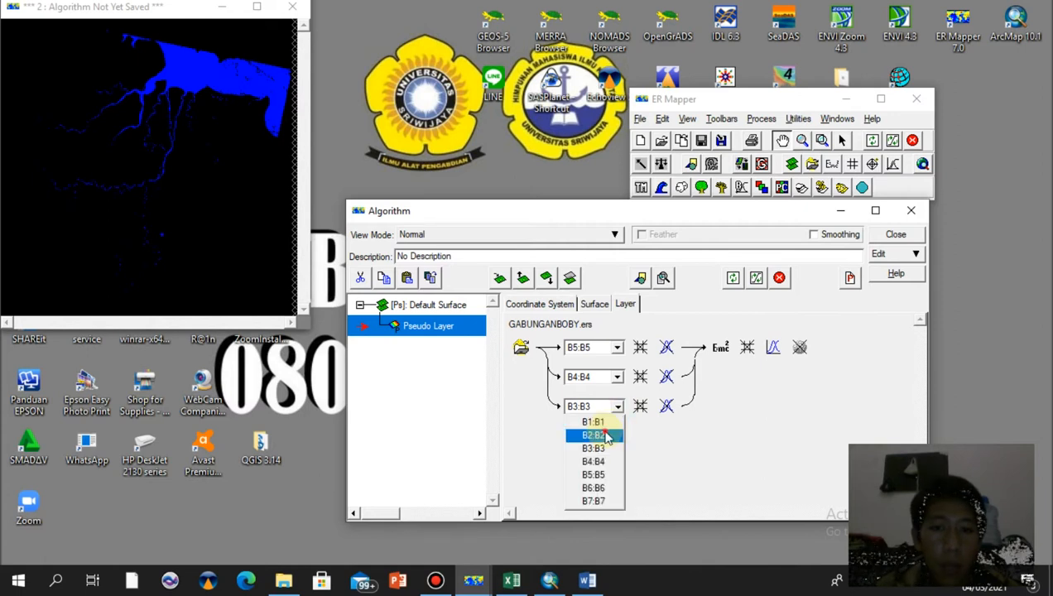
click(604, 434)
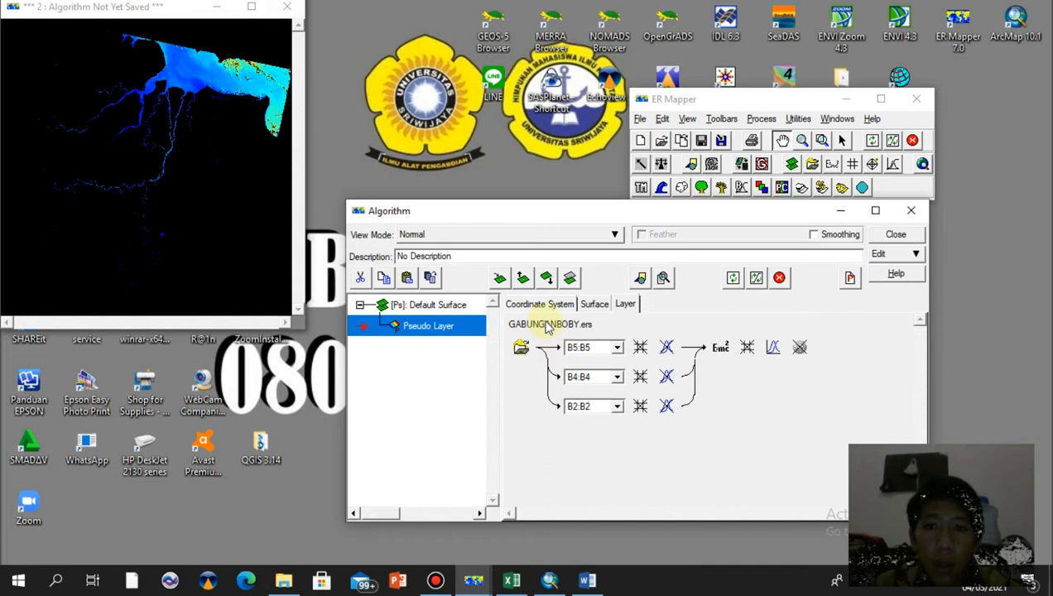
Zoom into the river area of the masked image to inspect it
click(821, 141)
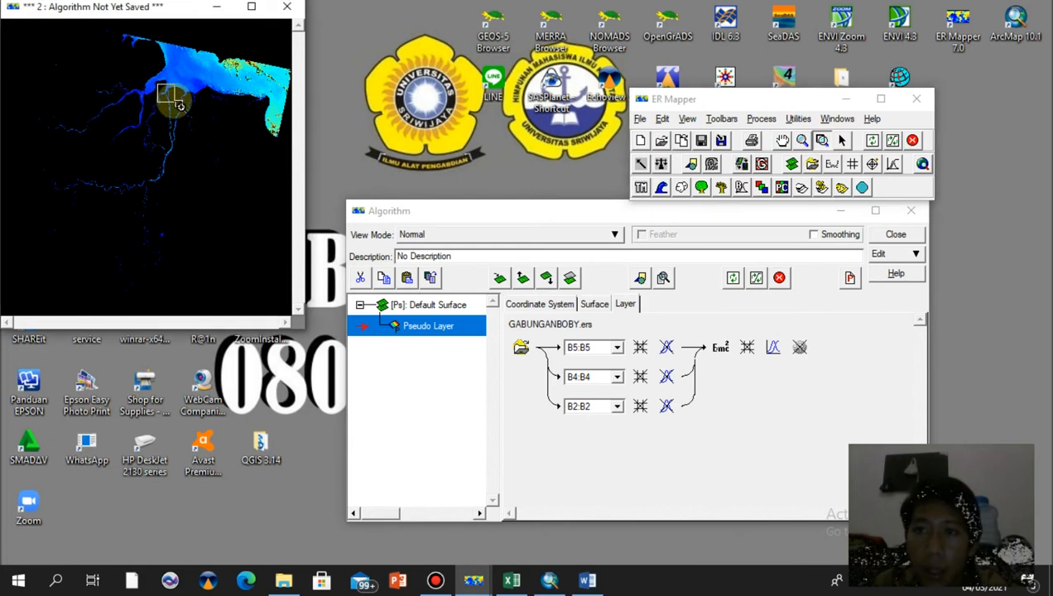
click(181, 103)
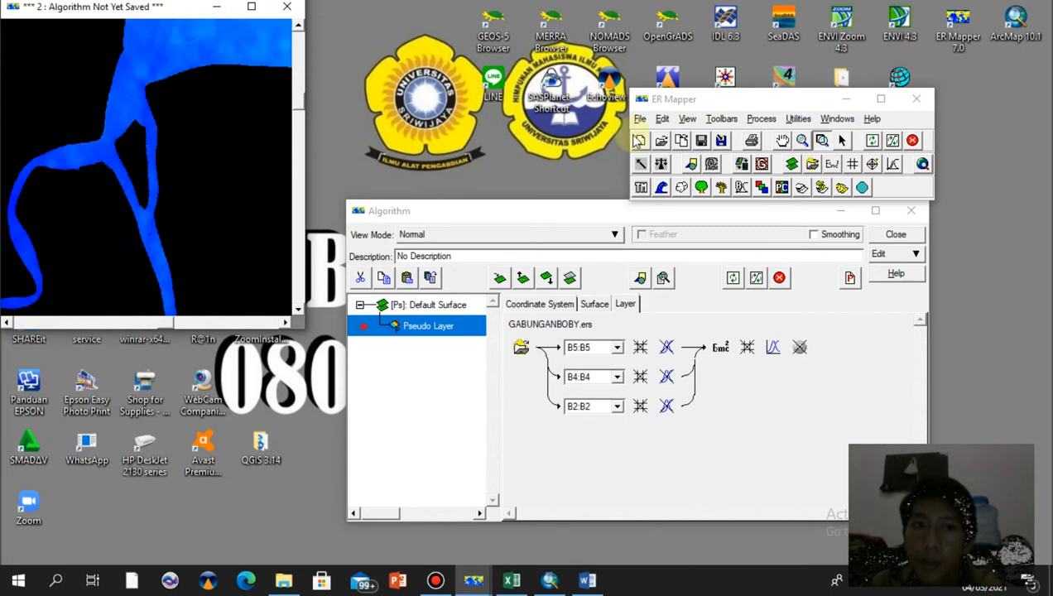
click(801, 141)
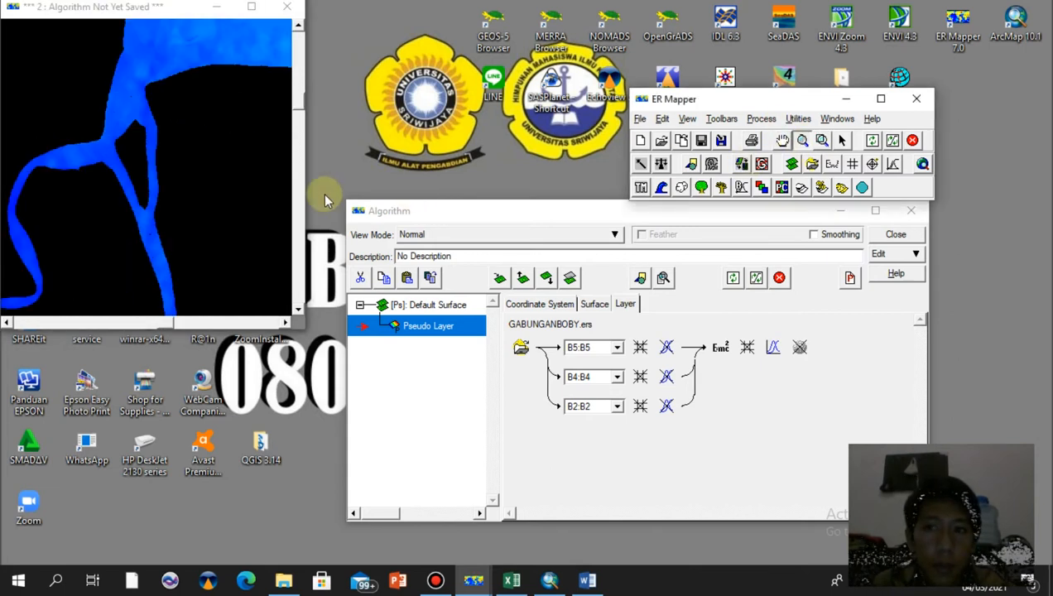
click(214, 236)
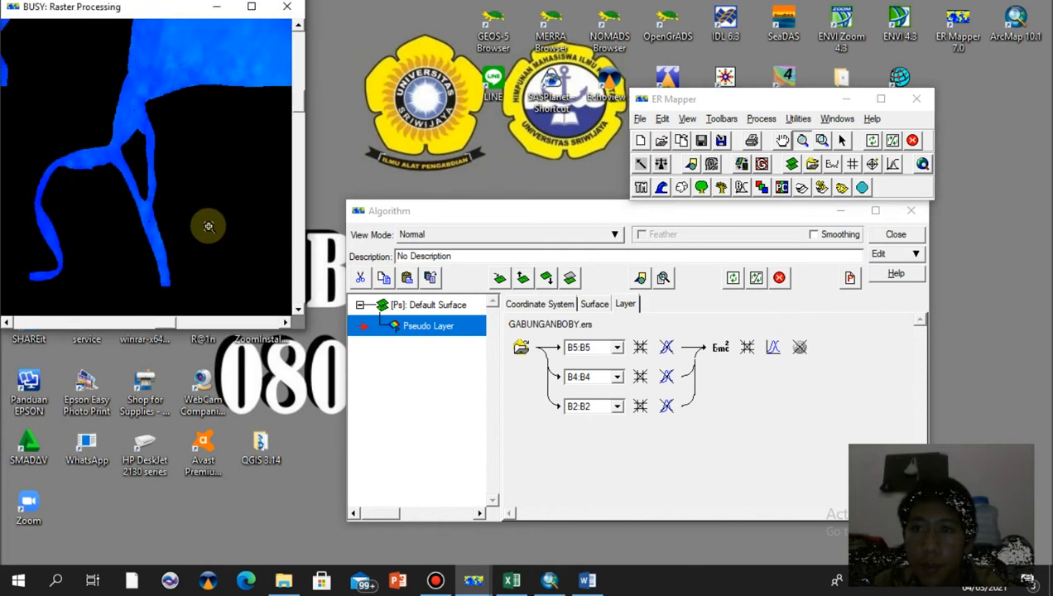
drag(211, 230, 189, 216)
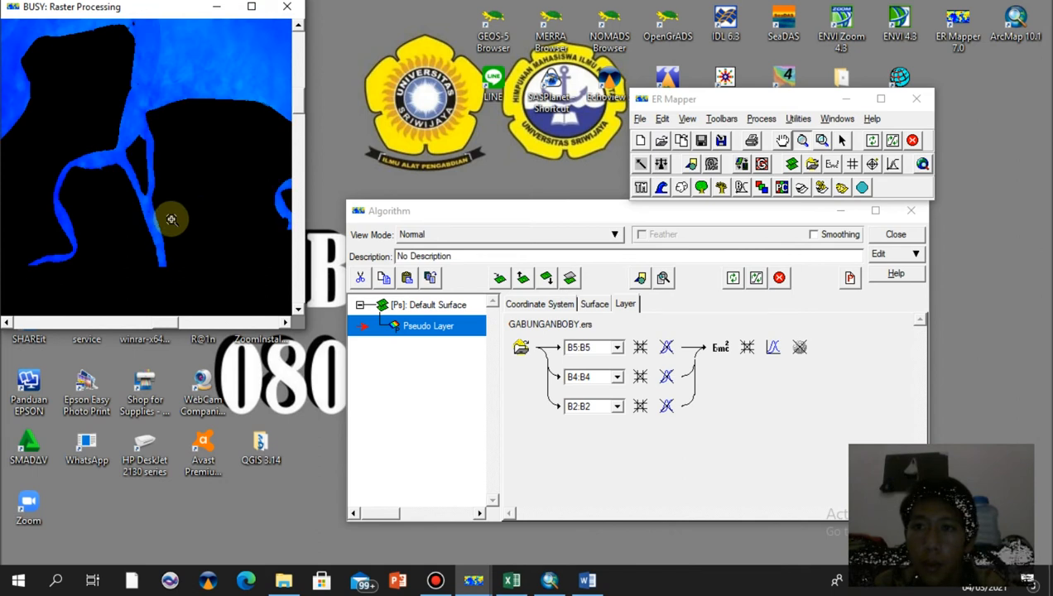
drag(177, 323, 176, 329)
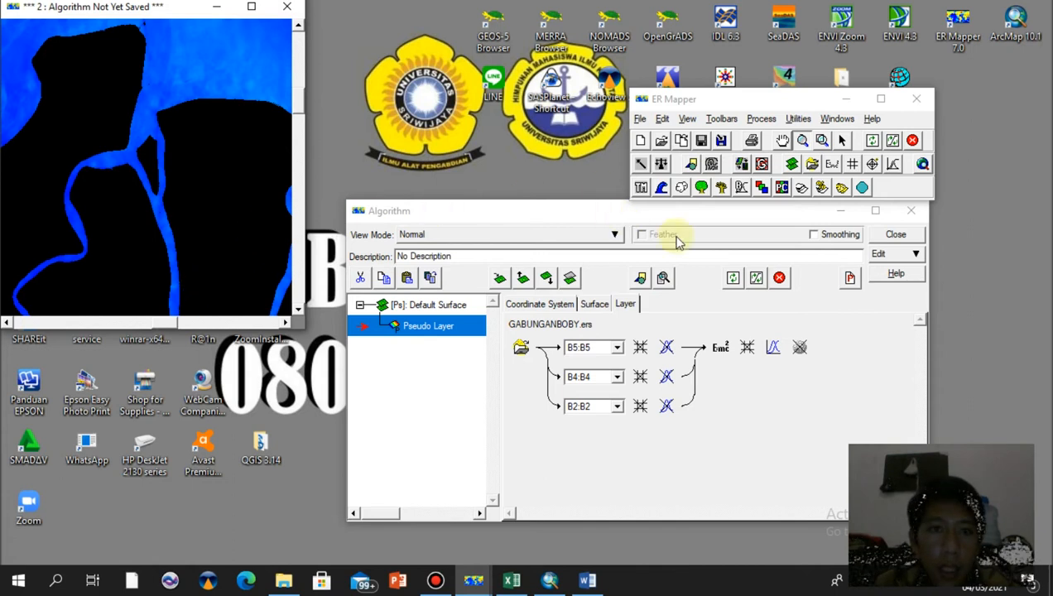
click(841, 139)
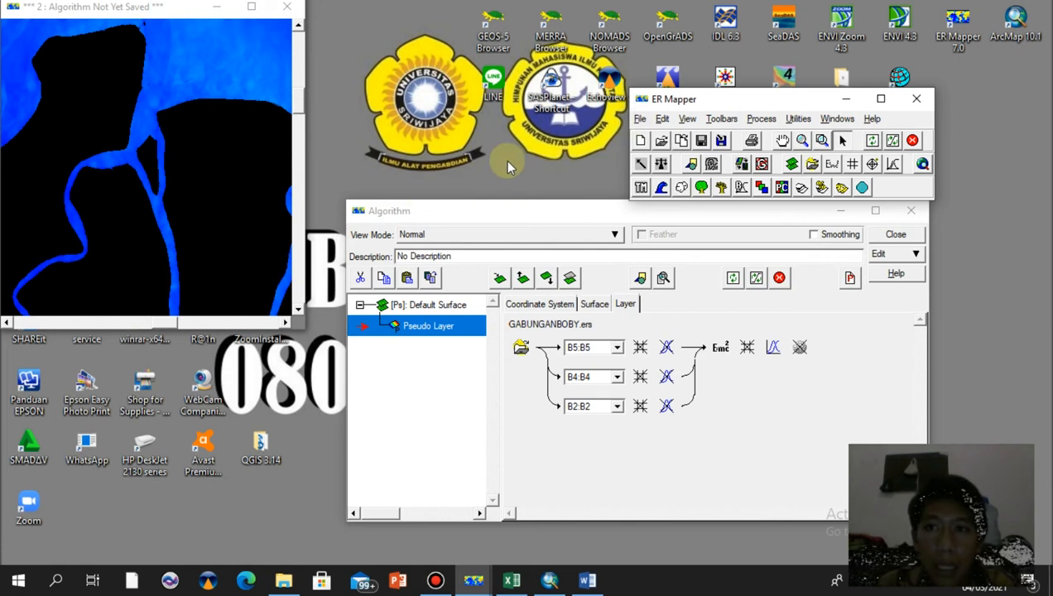
Open the save dialog and rename the output as MASKING followed by the user's name
click(641, 120)
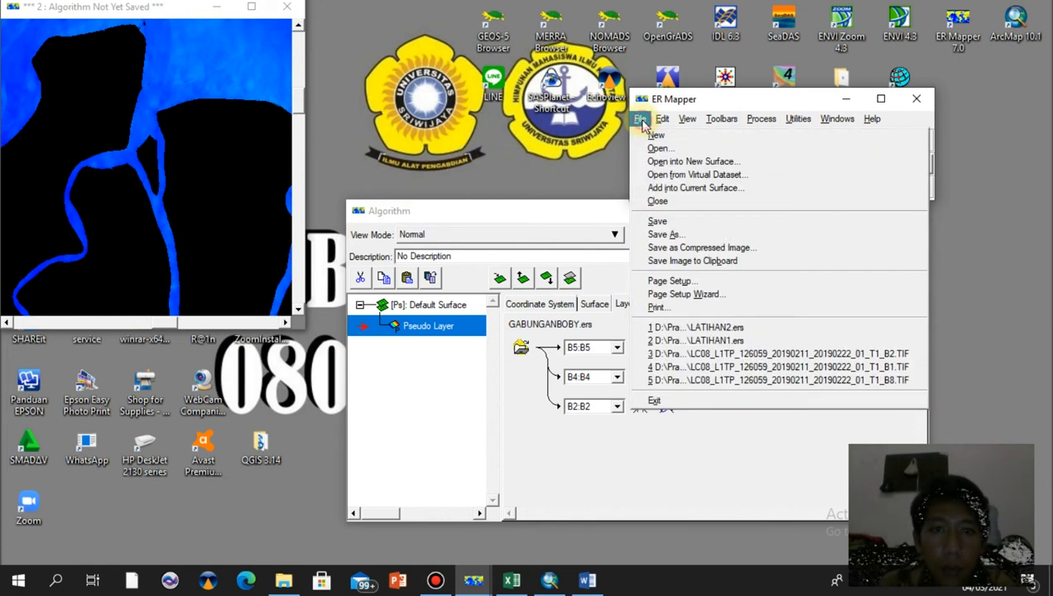
click(692, 222)
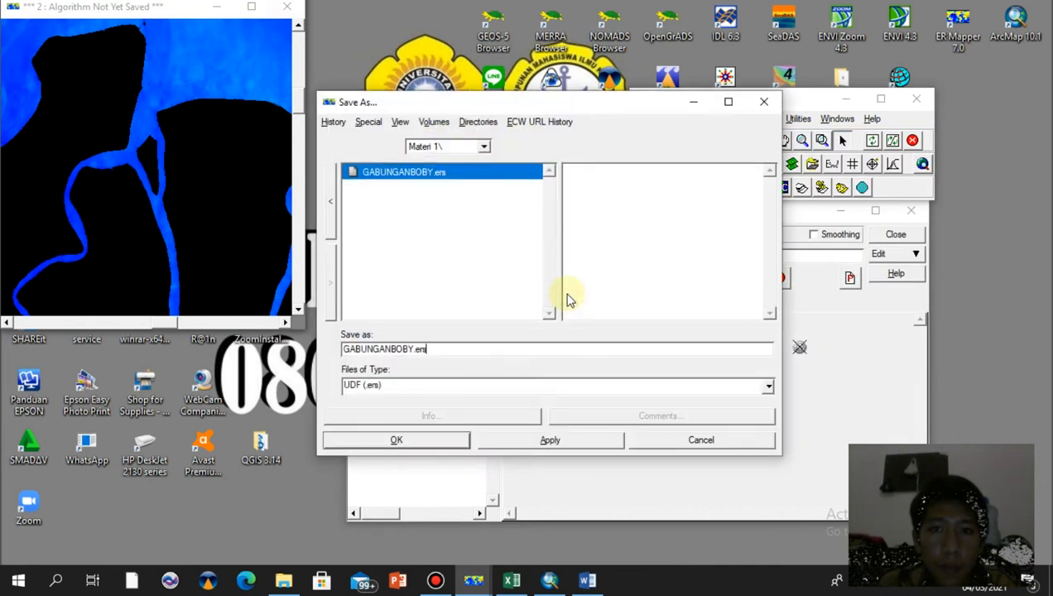
click(389, 348)
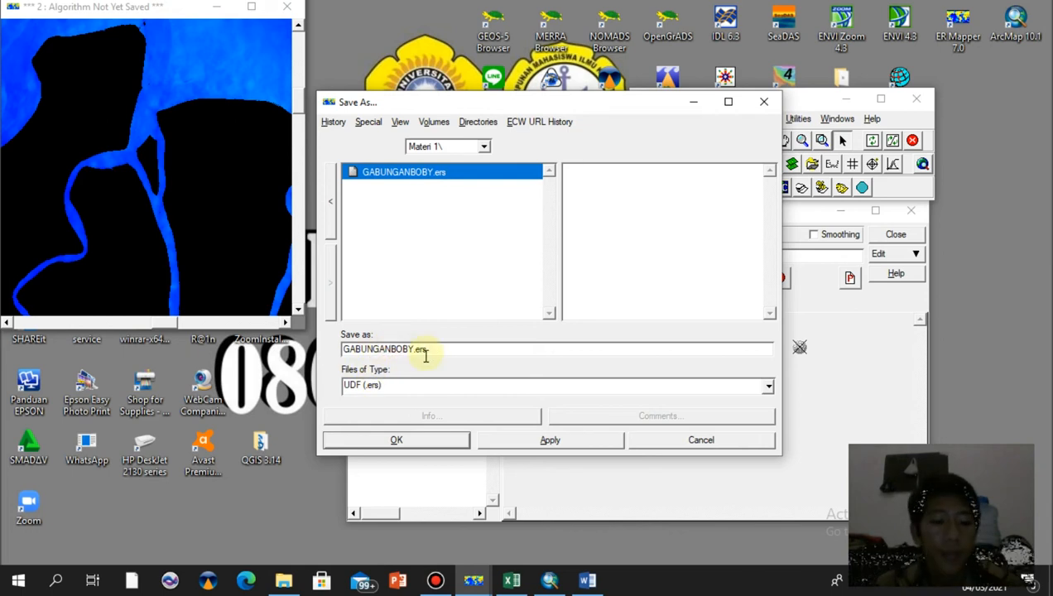
key(BackSpace)
key(BackSpace)
key(BackSpace)
key(BackSpace)
key(BackSpace)
key(BackSpace)
key(BackSpace)
key(BackSpace)
text(MASKING)
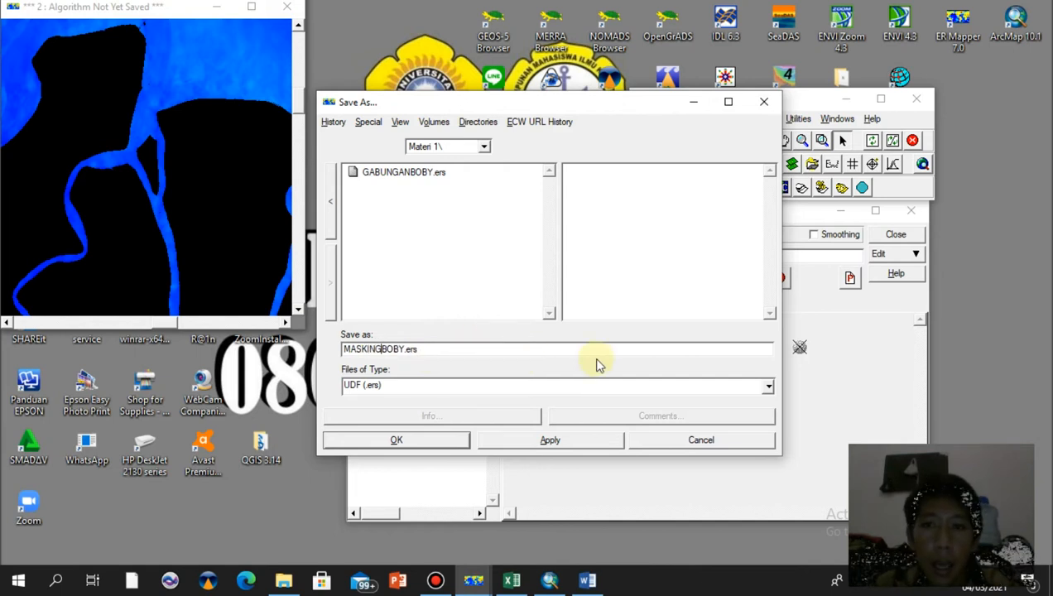
Set the file type to ER Mapper Raster Dataset (.ers)
click(766, 387)
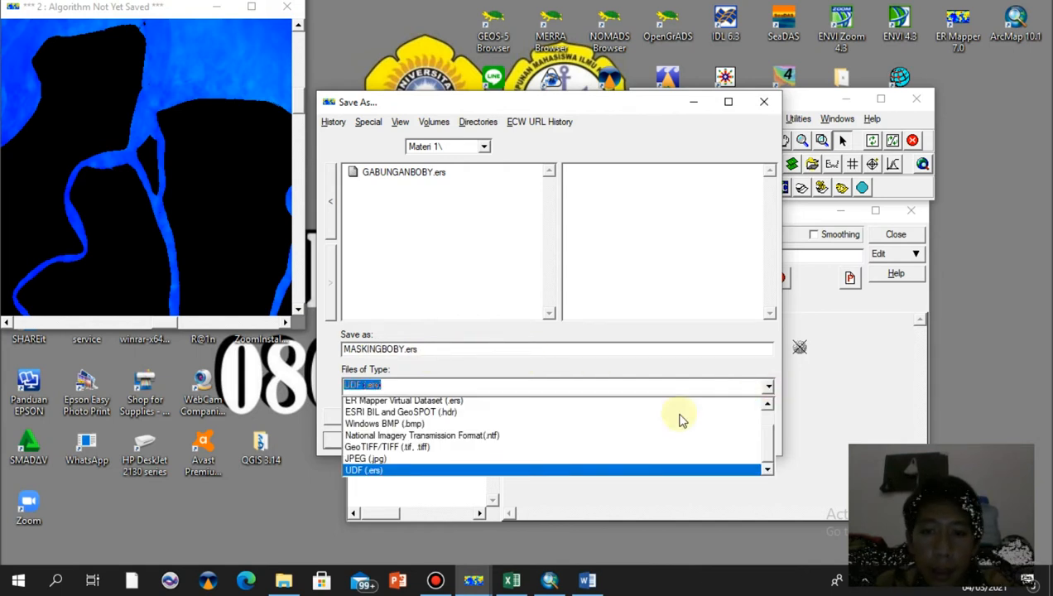
click(767, 406)
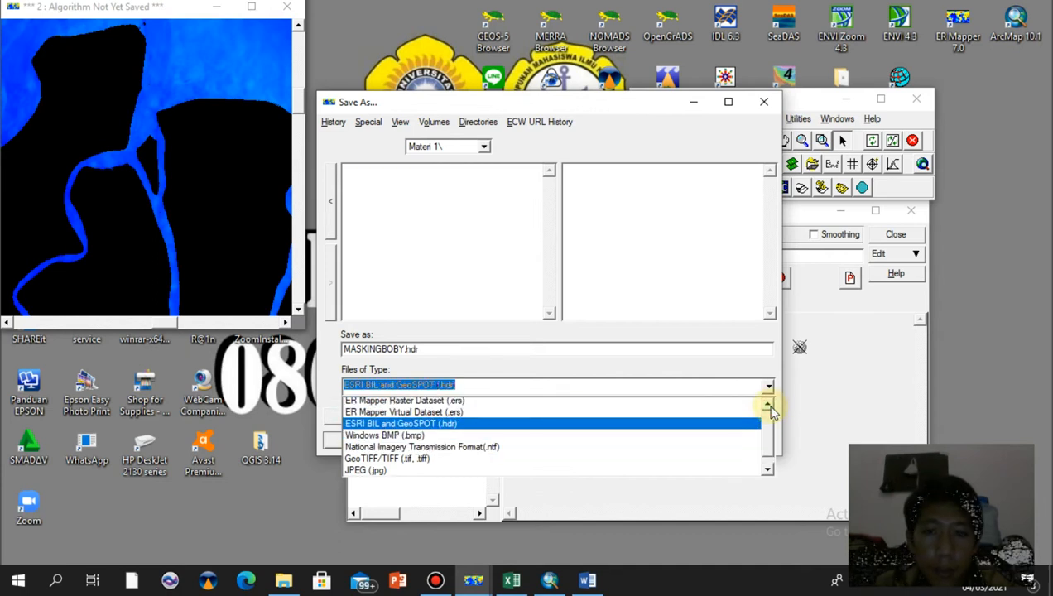
click(767, 405)
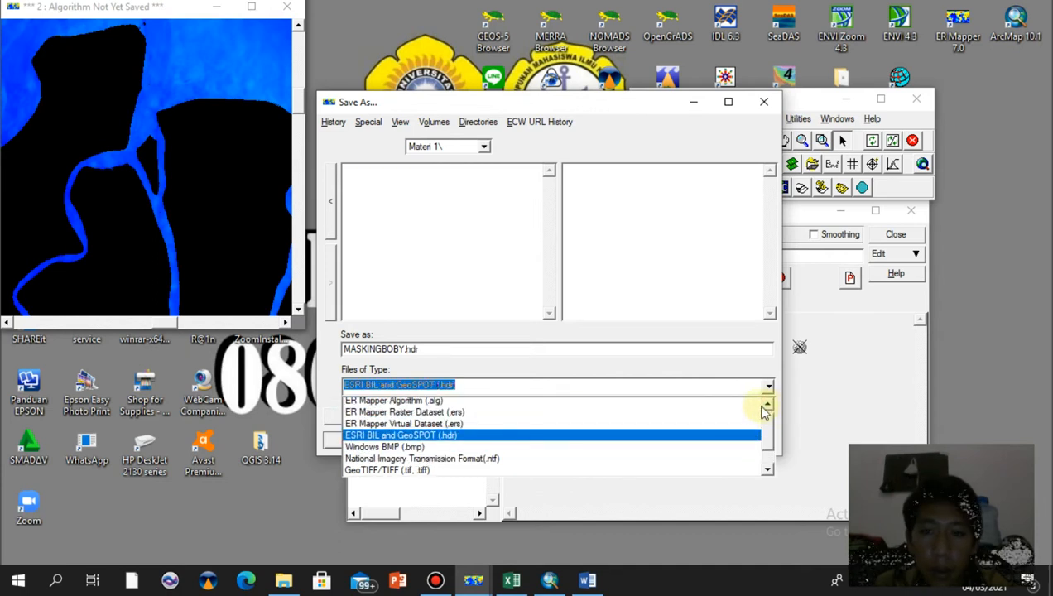
click(436, 413)
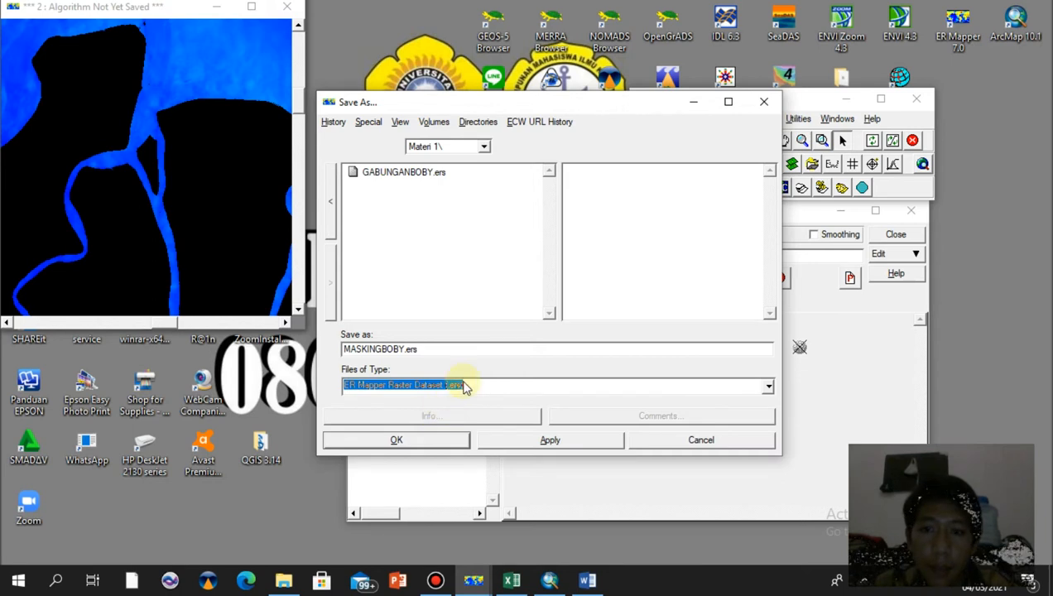
Save the masking dataset with data type IEEE4ByteReal and acknowledge the completion message
click(397, 441)
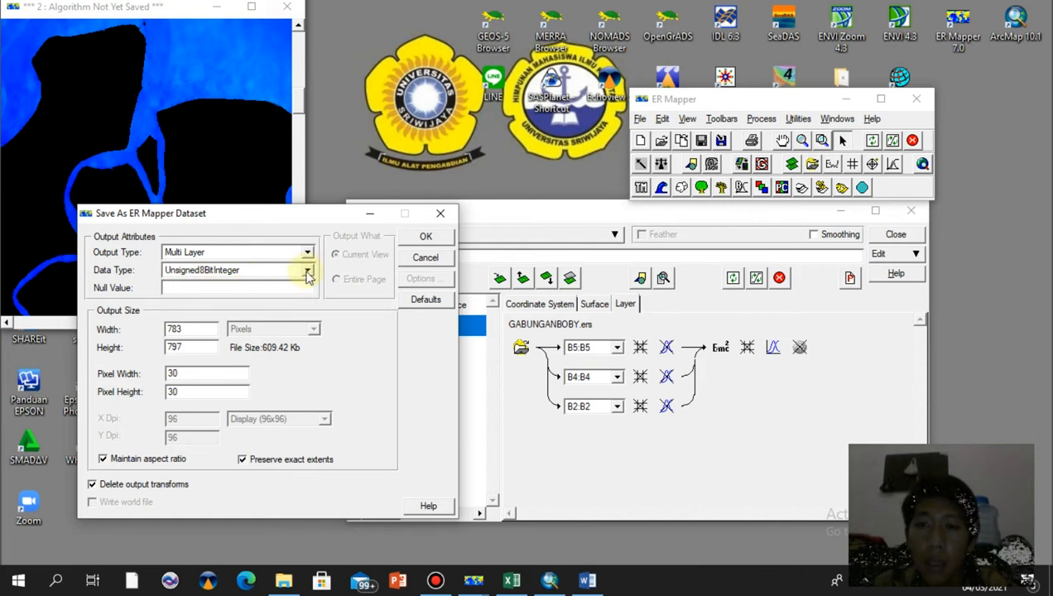
click(307, 273)
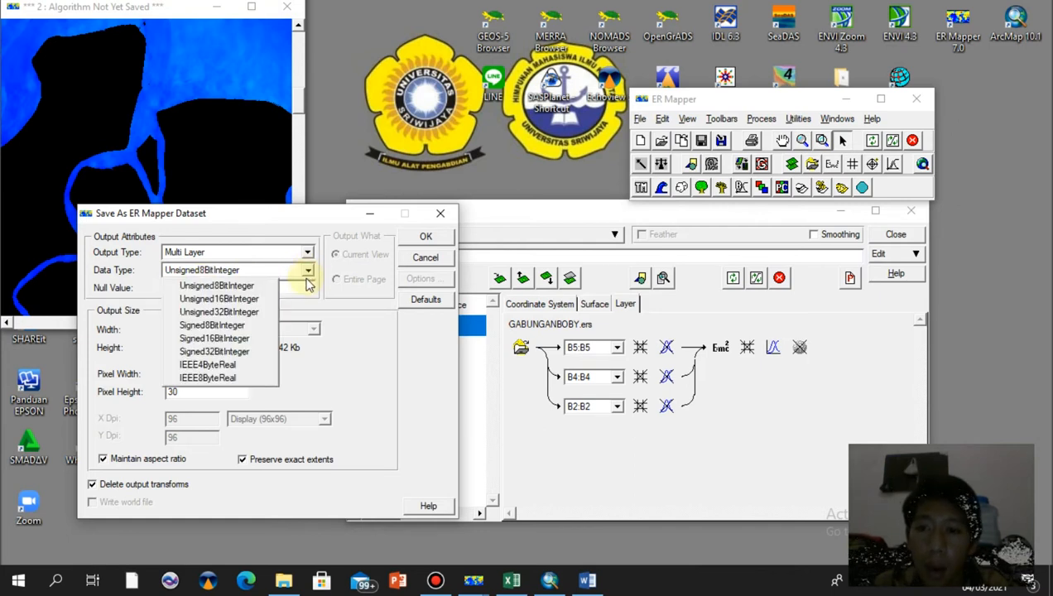
click(245, 371)
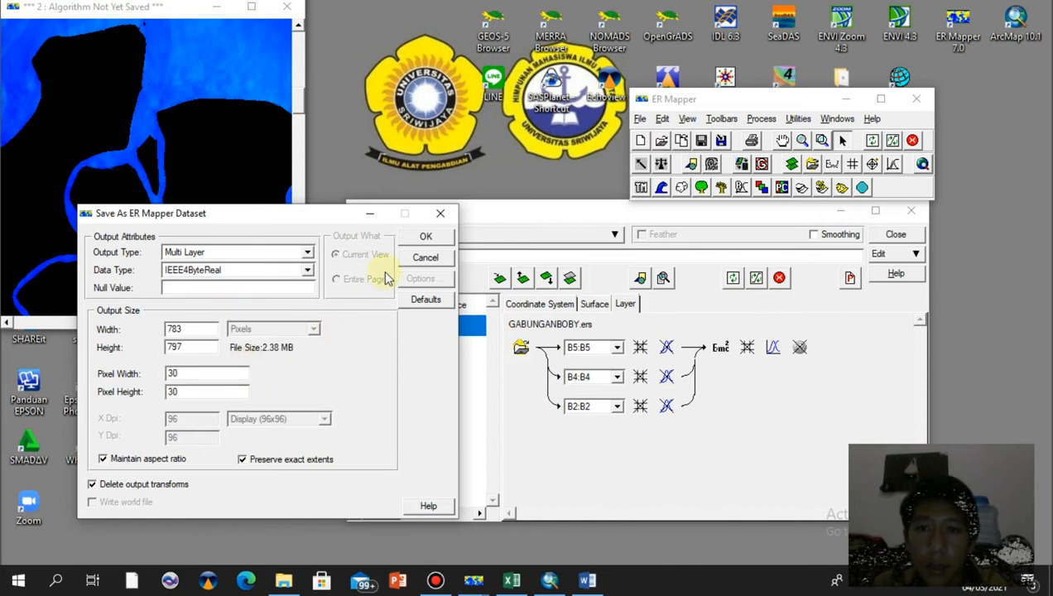
click(429, 239)
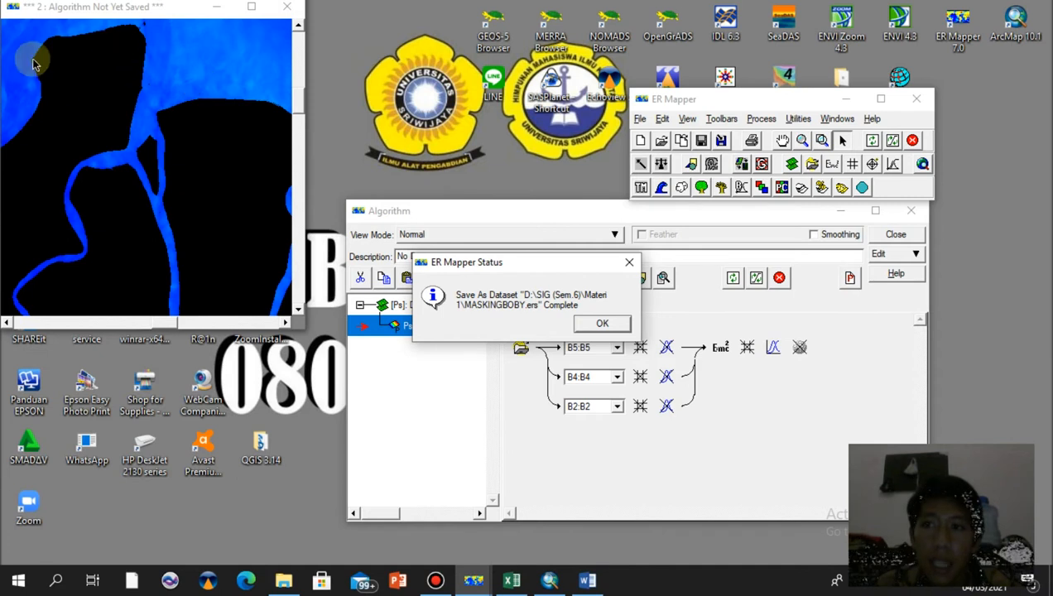
click(601, 324)
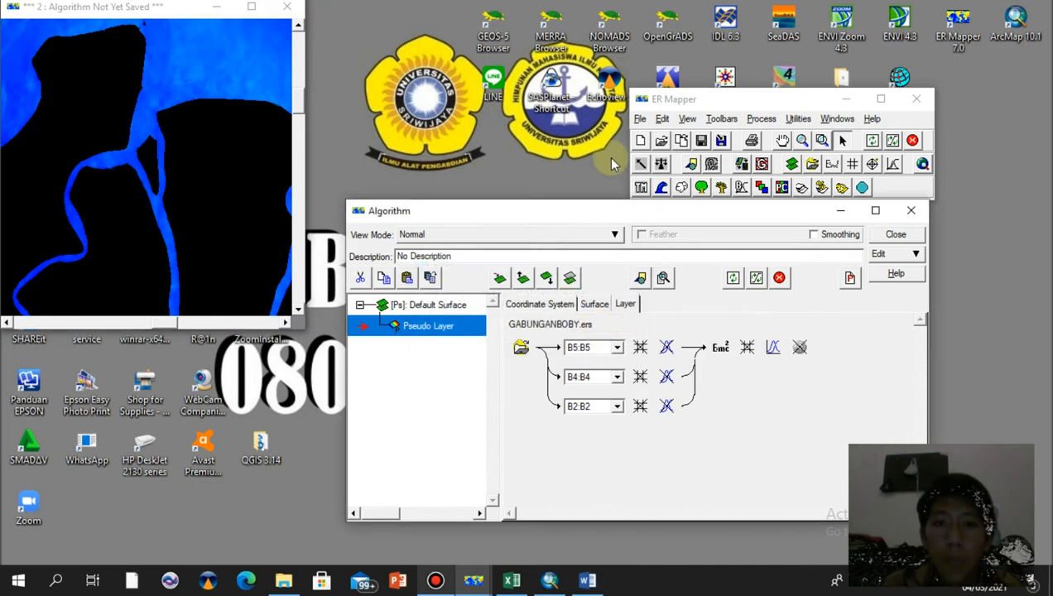
Open a new image window and load the saved MASKING dataset from the Materi 1 folder into its pseudo layer
click(641, 141)
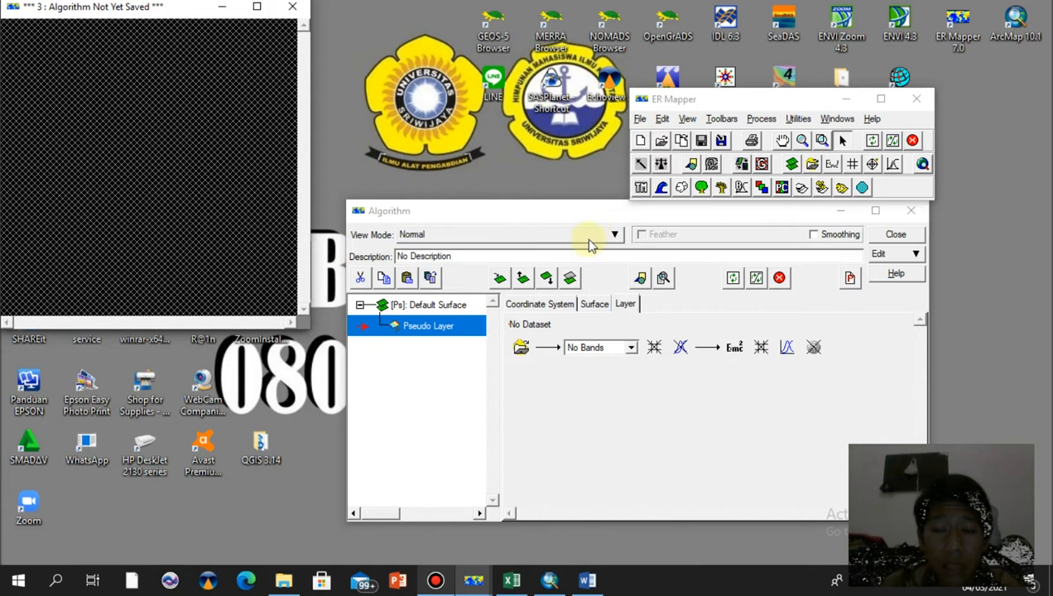
click(523, 352)
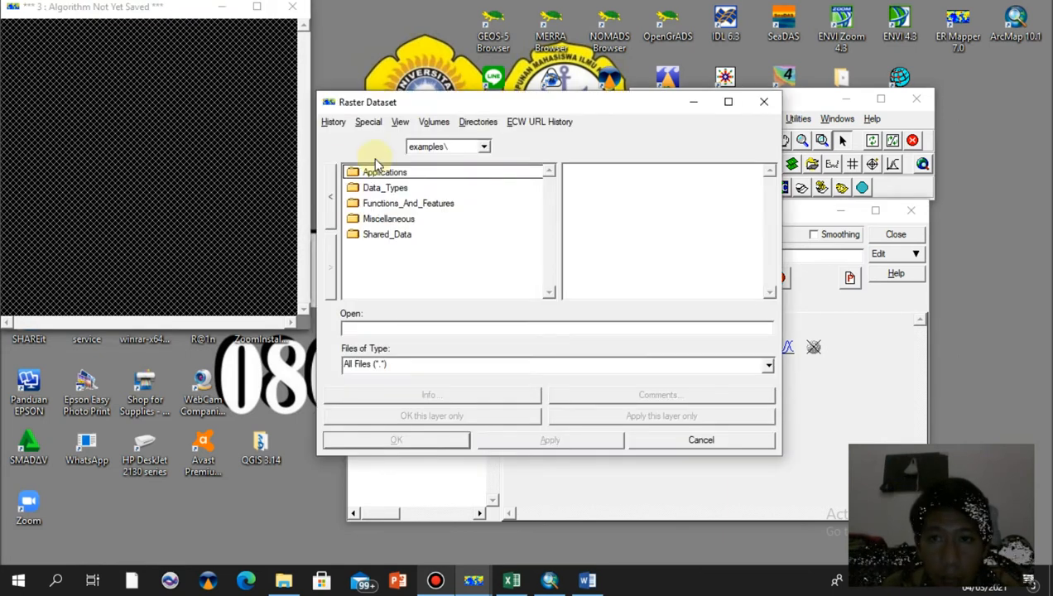
click(337, 125)
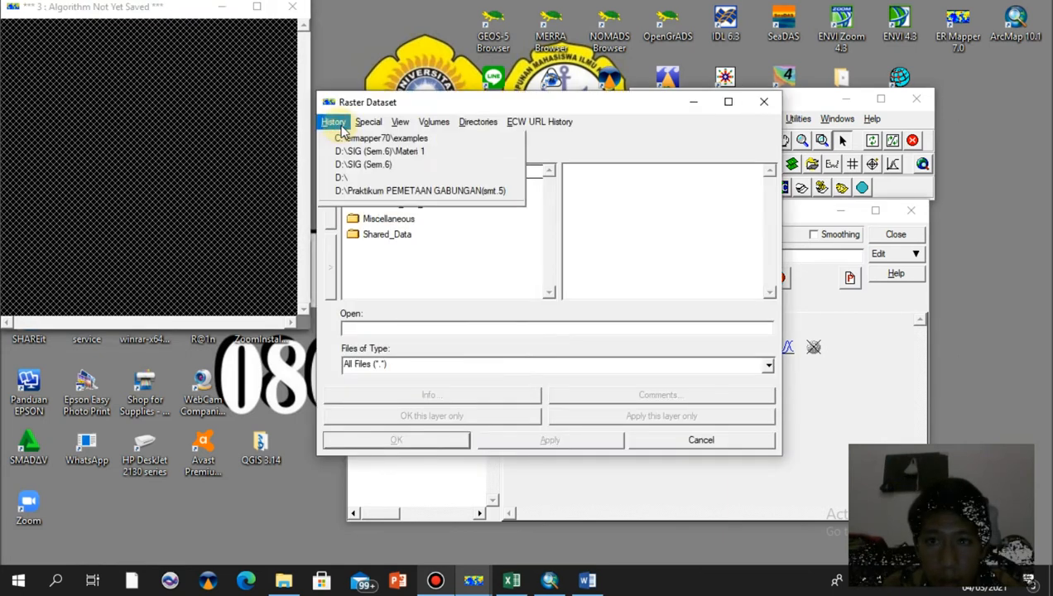
click(387, 155)
drag(547, 190, 550, 294)
click(411, 291)
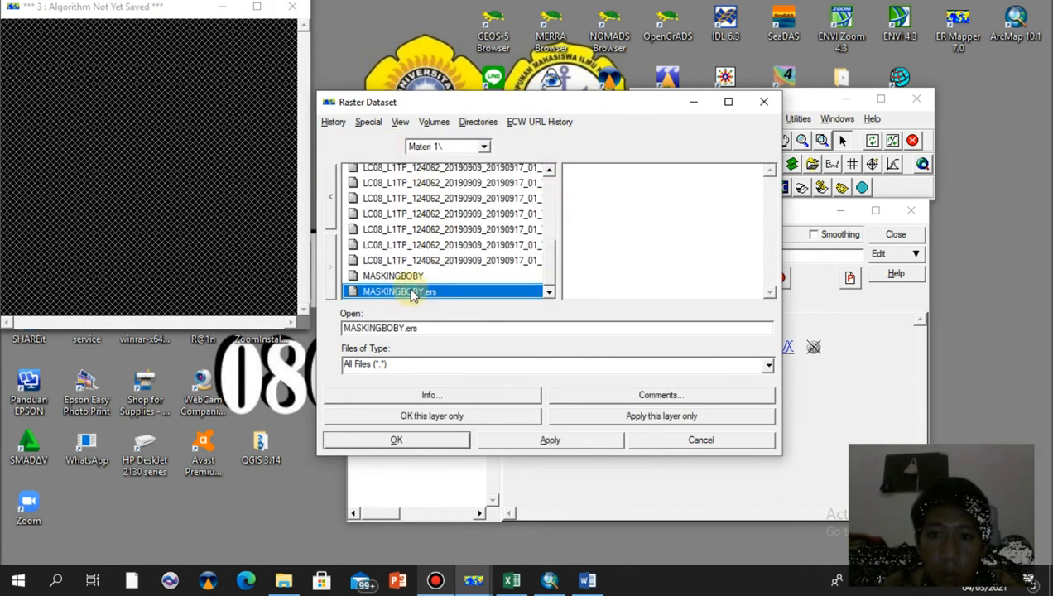
click(452, 419)
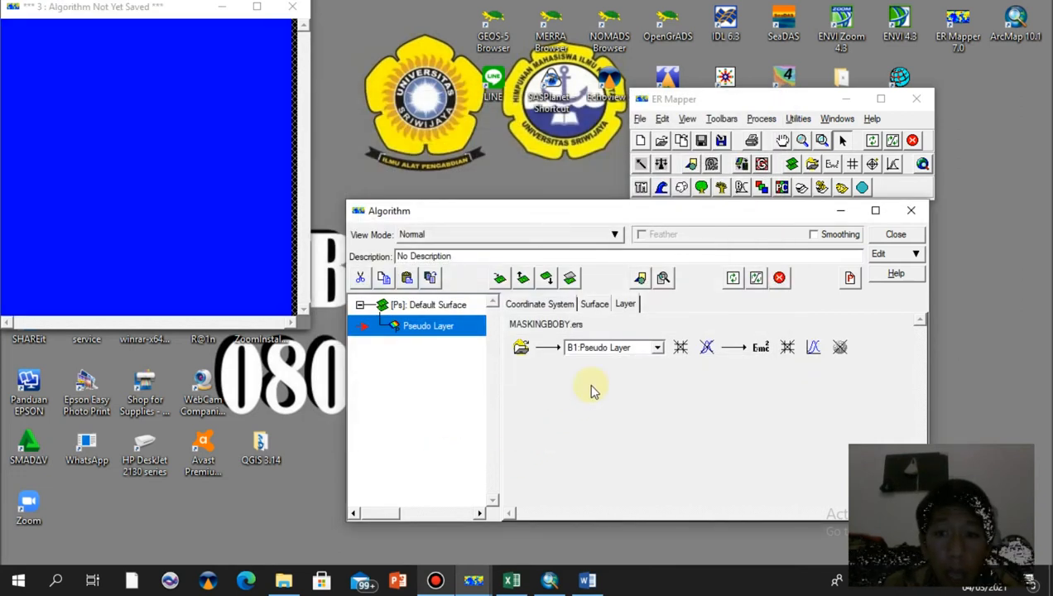
Replace the layer formula with 8.1429*exp(23.704*i1), apply it, and refresh the image with a 99% clip
click(762, 352)
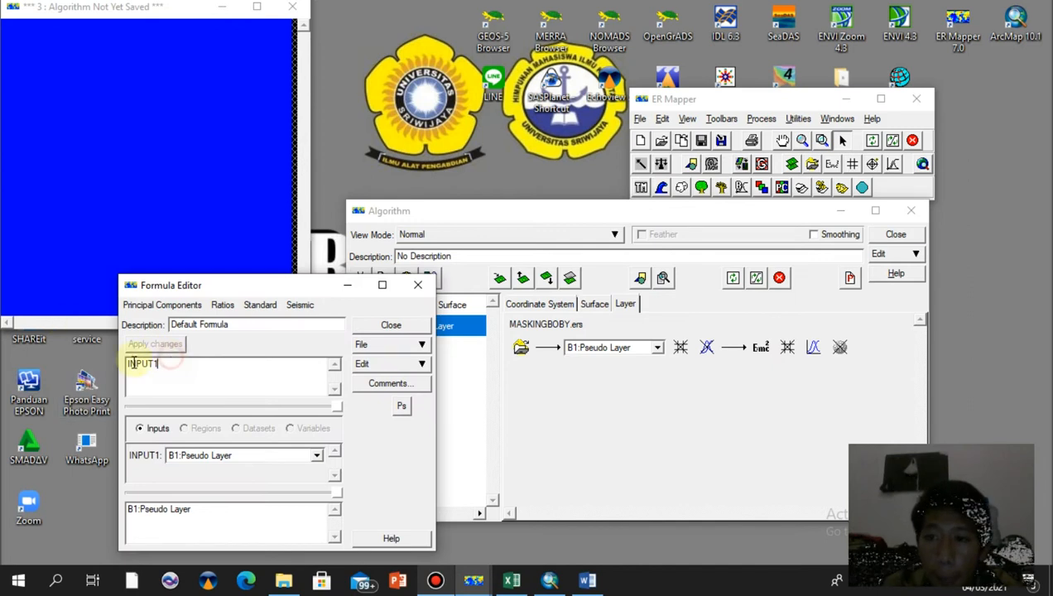
drag(165, 362, 124, 369)
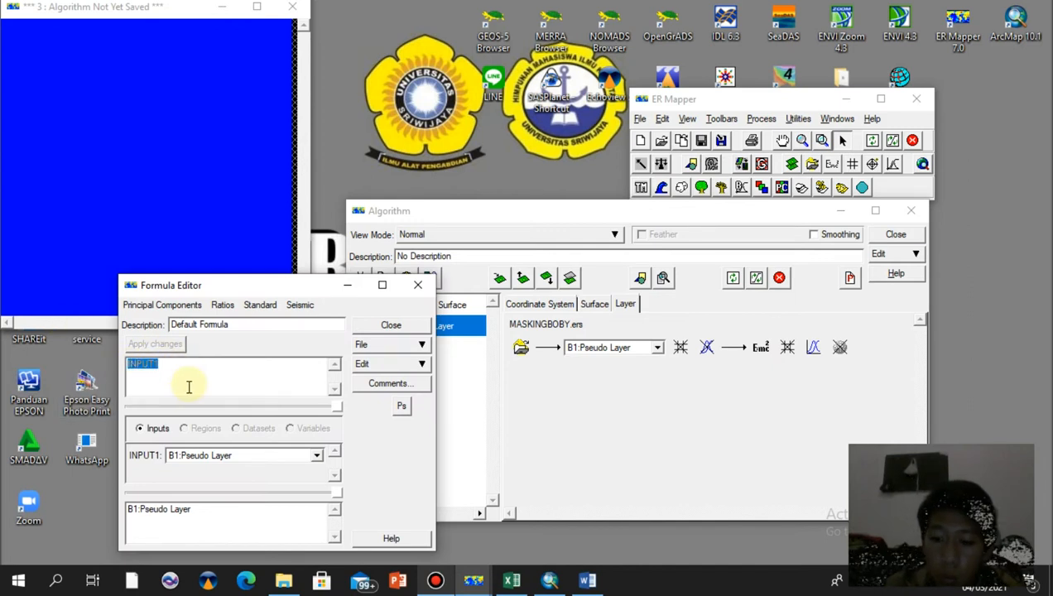
text(8.1429*exp(23.704*I1))
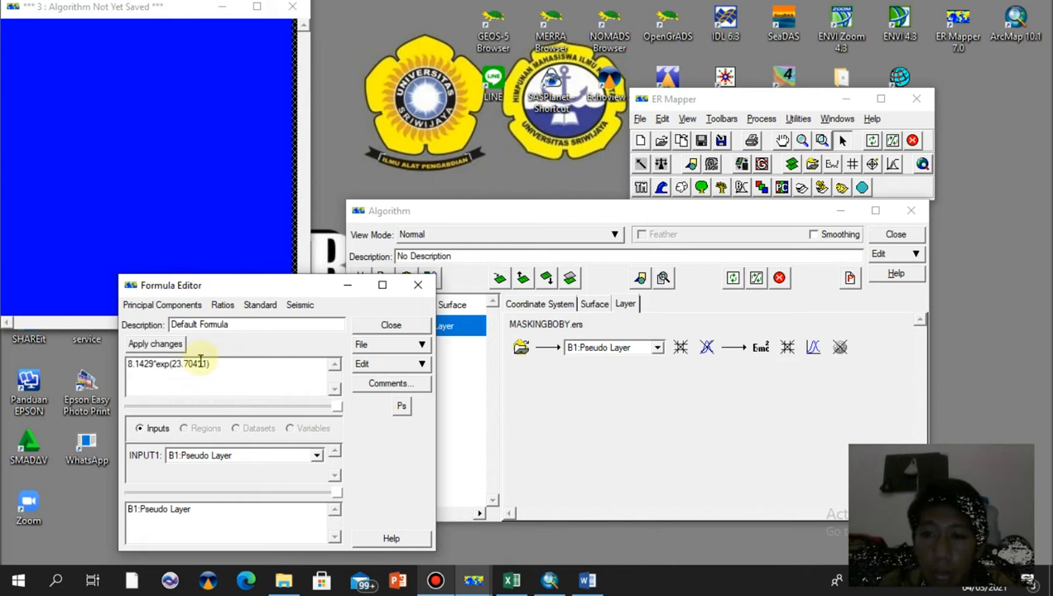
click(156, 344)
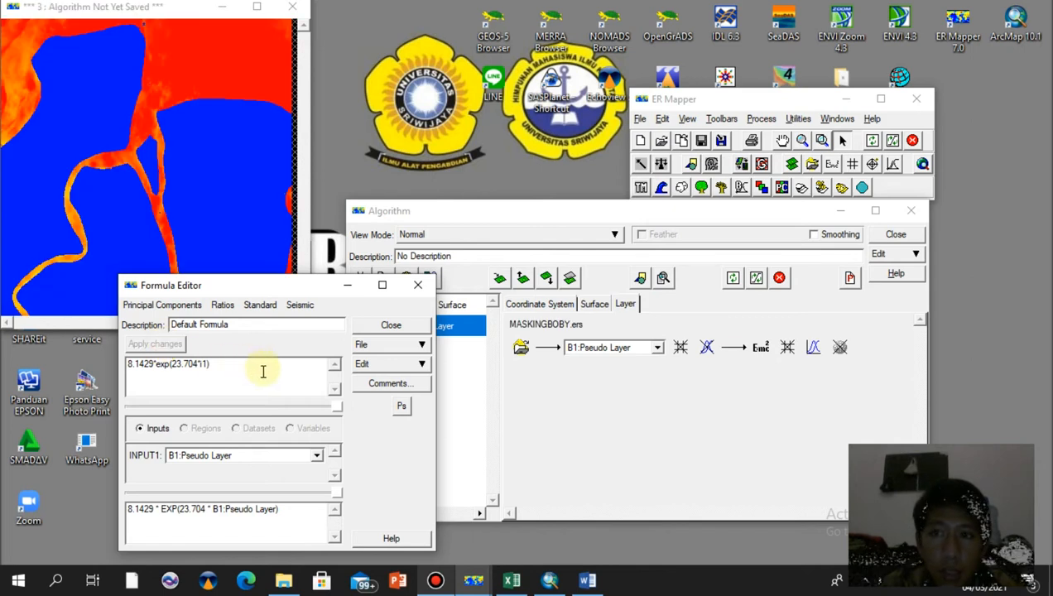
click(390, 326)
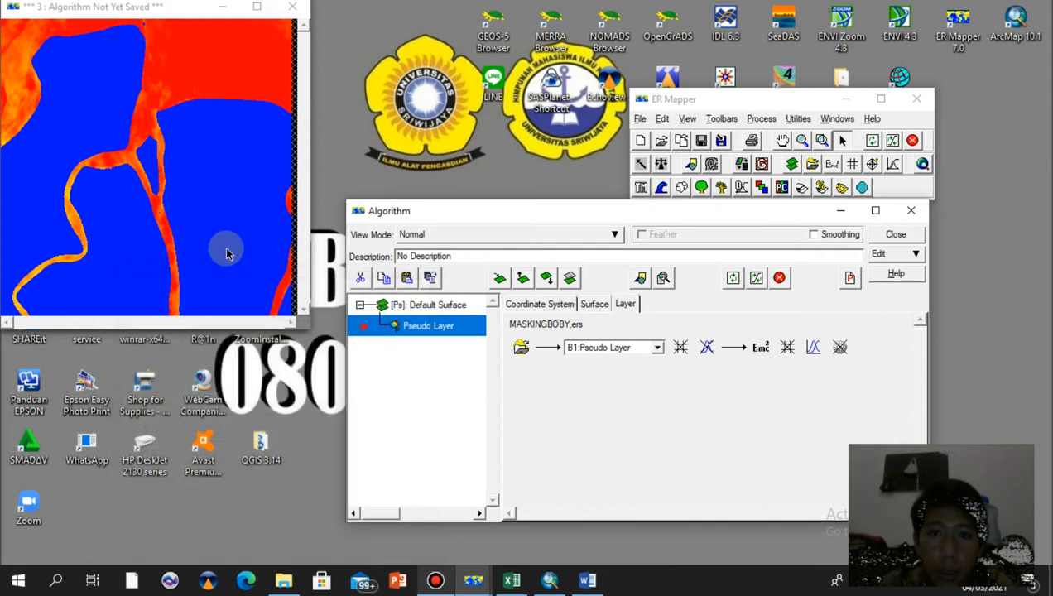
click(756, 278)
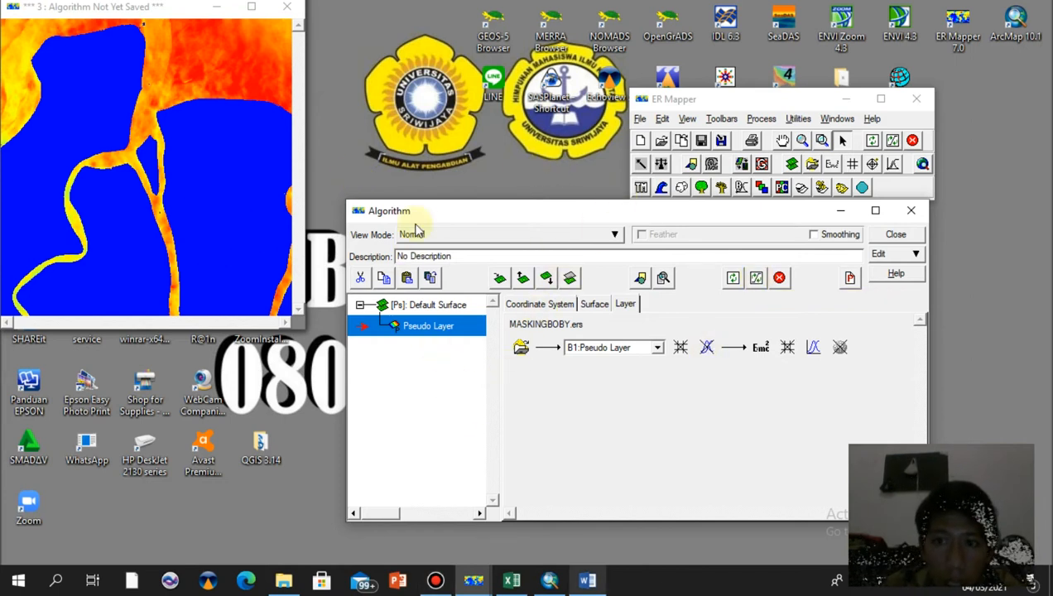
Open the save dialog and rename the output as ALGORITM followed by the user's name
click(641, 120)
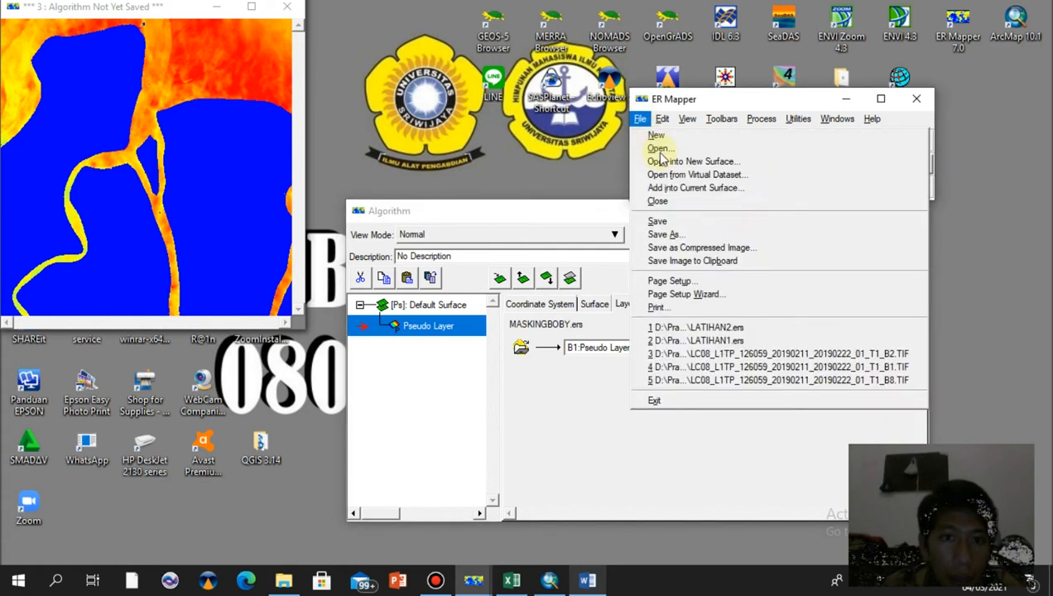
click(684, 220)
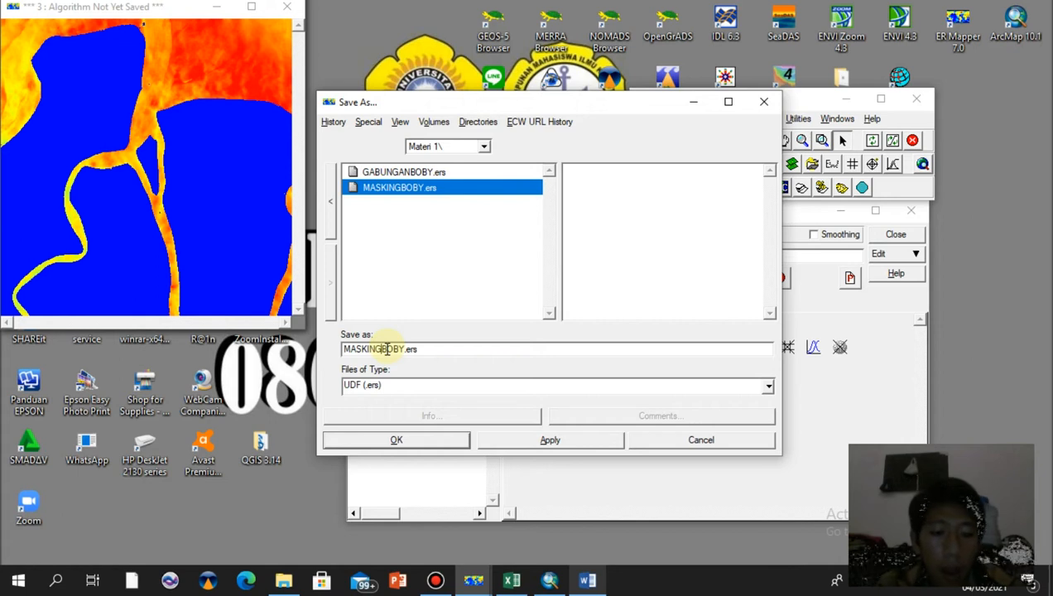
click(386, 348)
key(BackSpace)
key(BackSpace)
key(BackSpace)
key(BackSpace)
key(BackSpace)
key(BackSpace)
key(BackSpace)
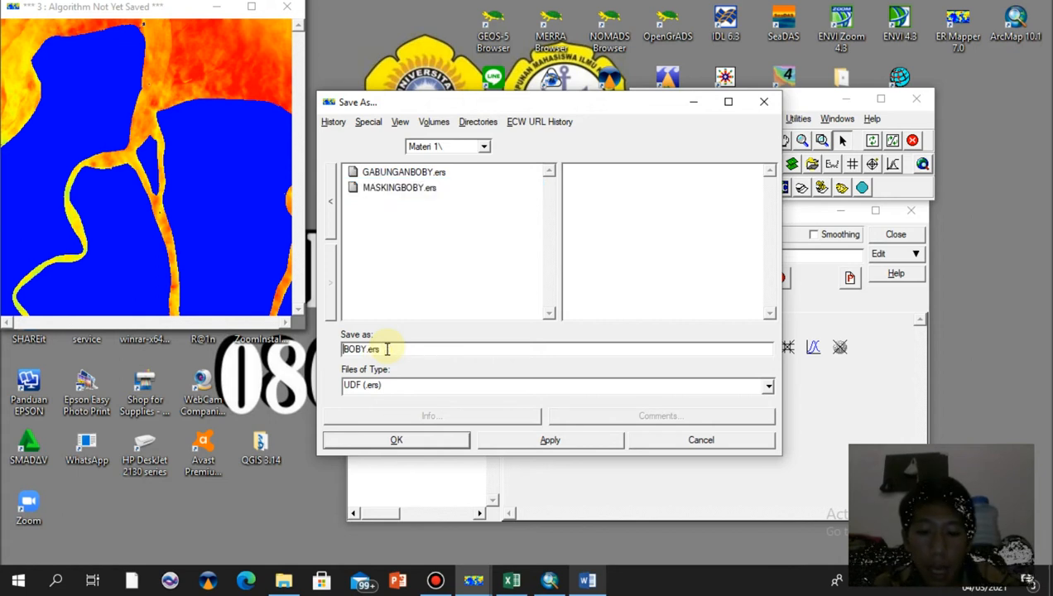
text(ALG)
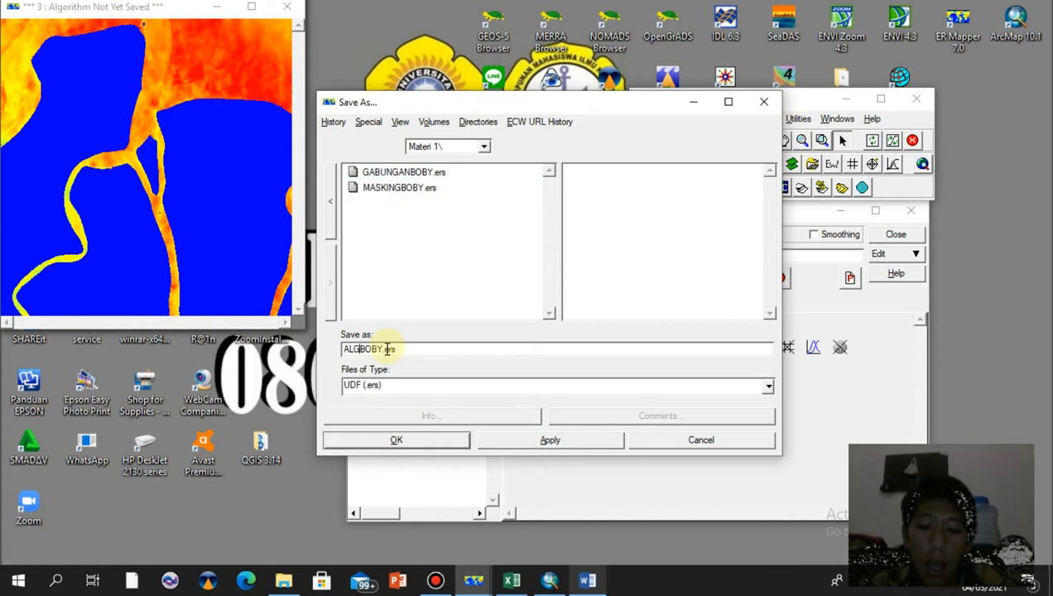
text(ORITM)
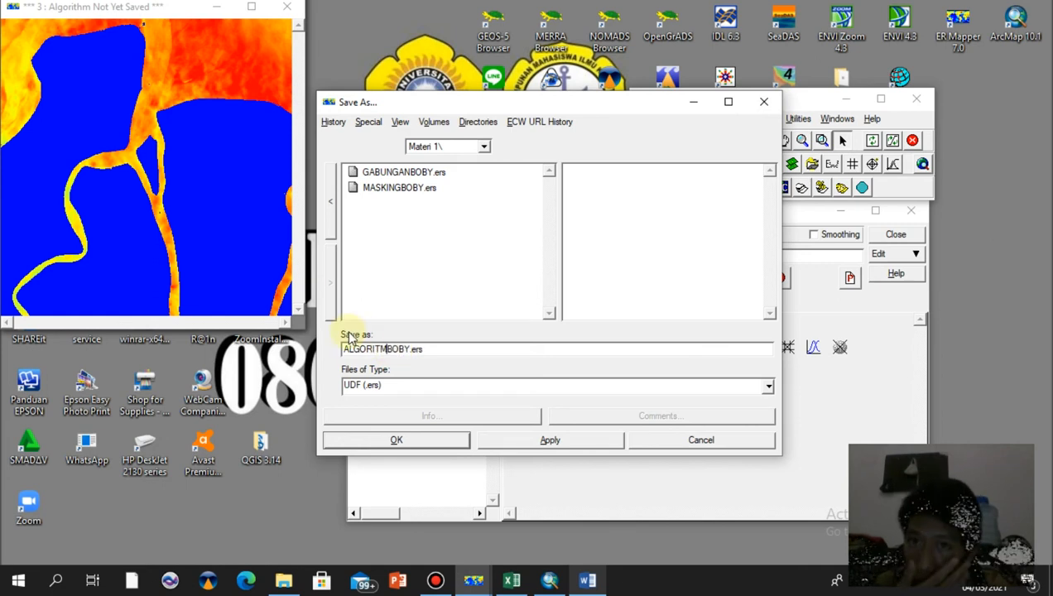
Save it as an ER Mapper Raster Dataset (.ers) with data type IEEE4ByteReal and acknowledge the completion message
click(768, 385)
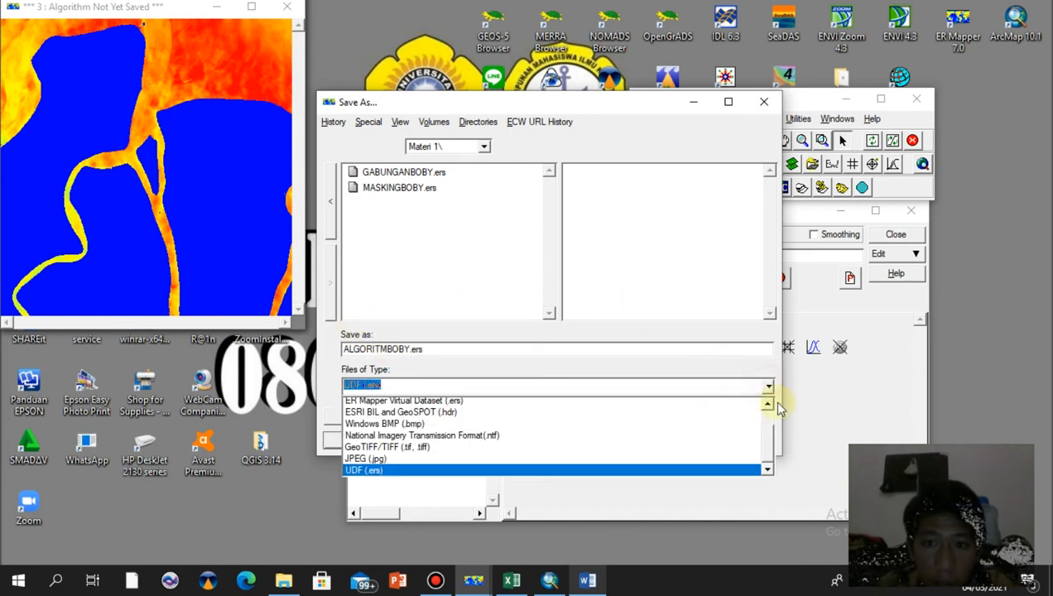
drag(765, 442, 766, 410)
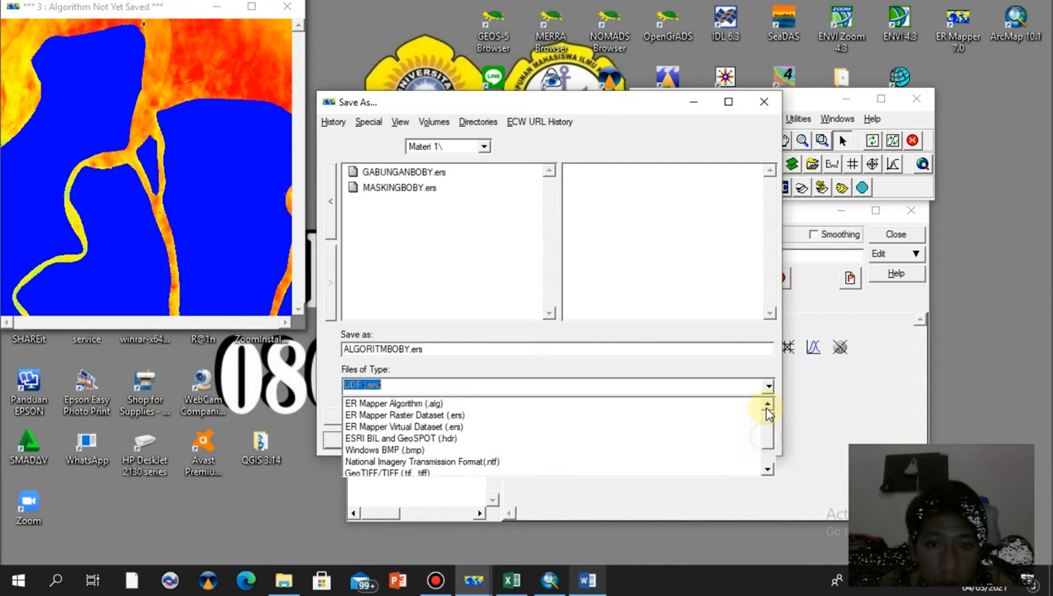
click(491, 415)
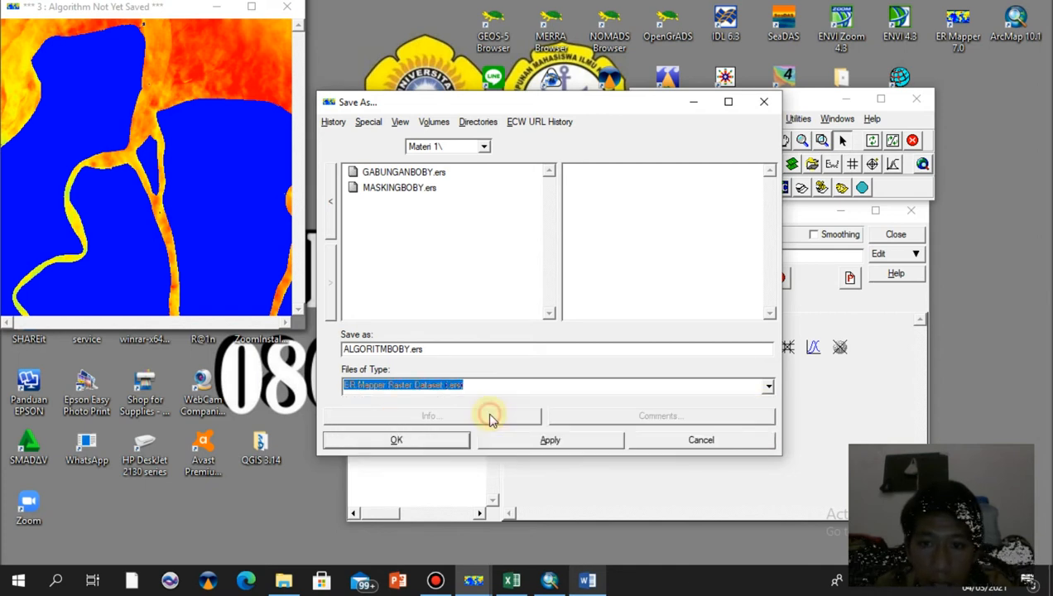
click(428, 448)
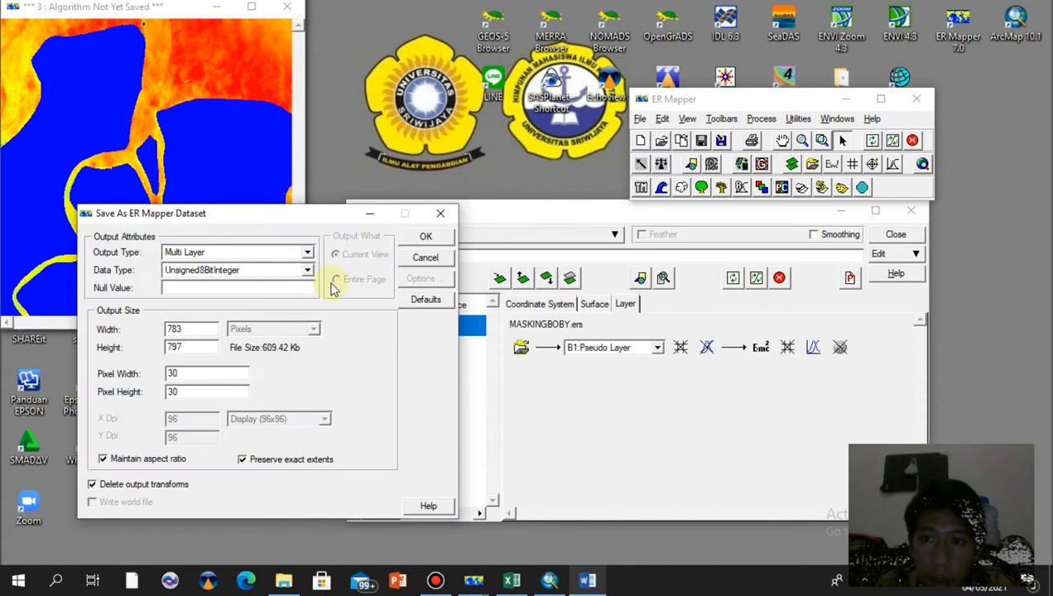
click(307, 273)
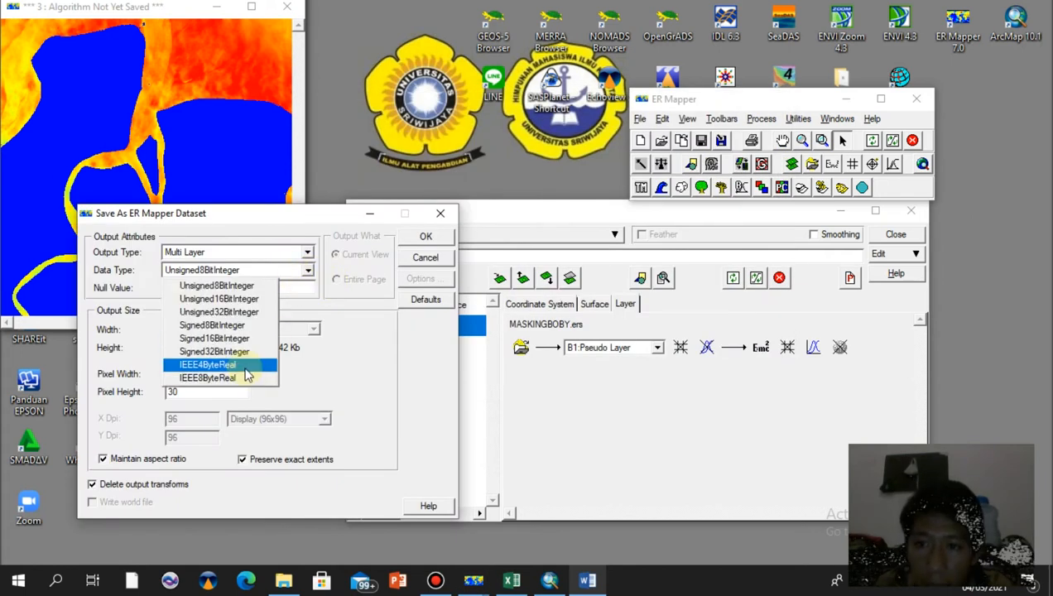
click(208, 365)
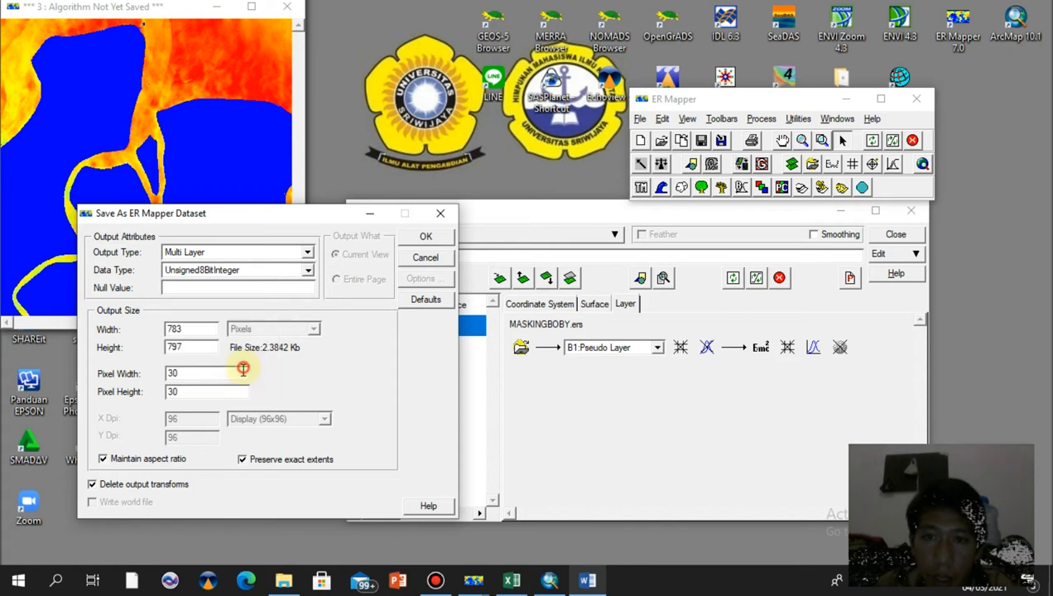
click(431, 242)
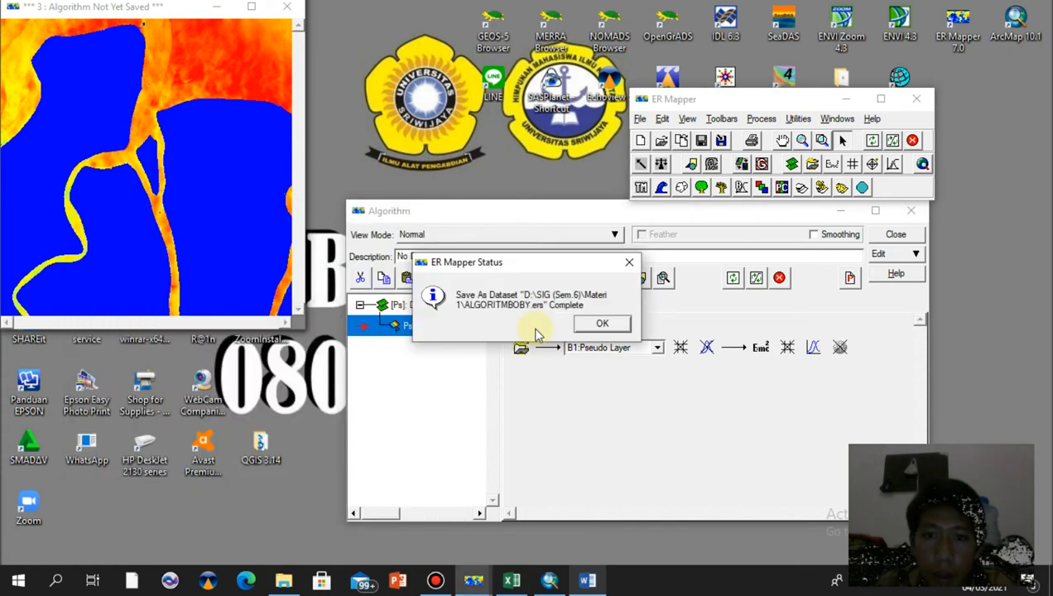
click(599, 324)
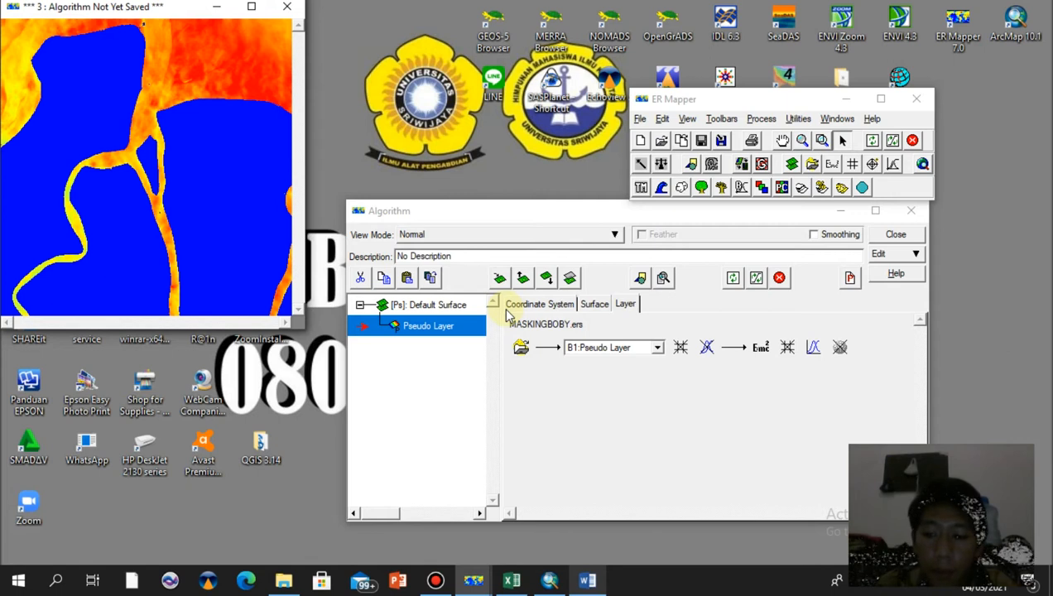
Open a new image window and load the saved ALGORITM dataset from the Materi 1 folder into its pseudo layer
click(640, 140)
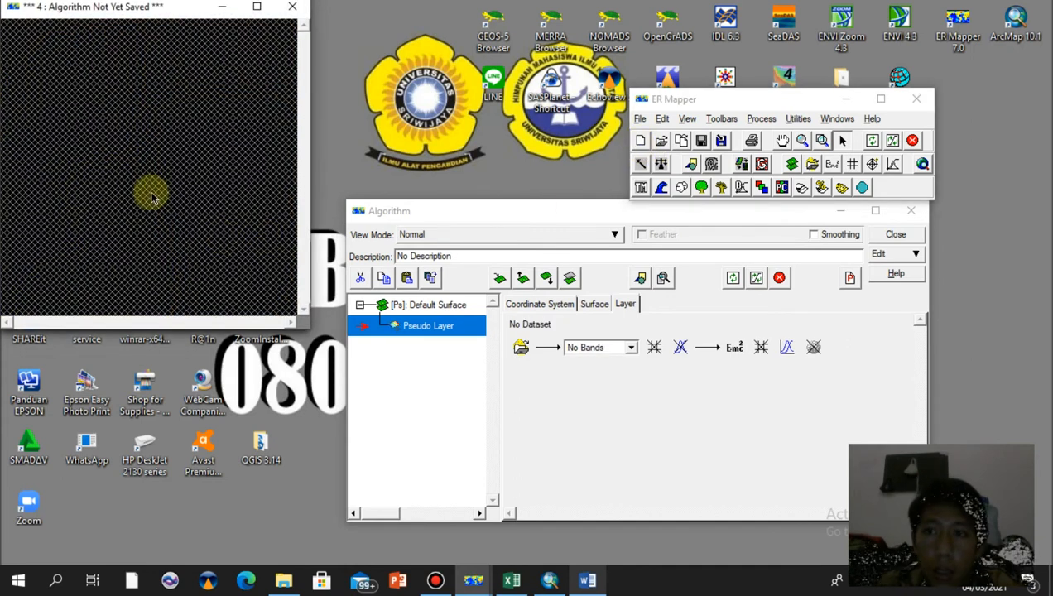
click(521, 349)
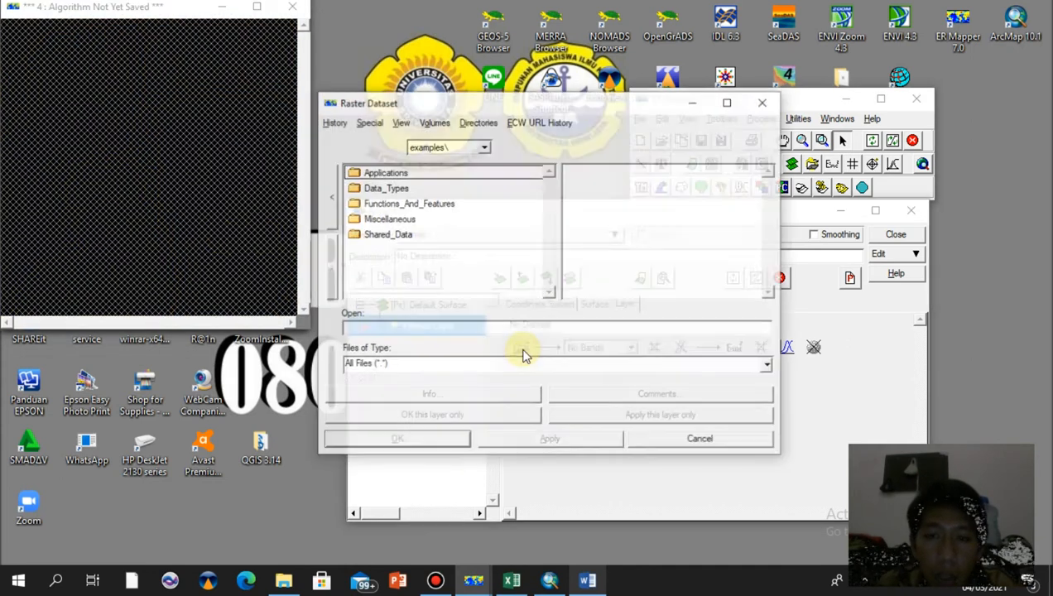
click(334, 124)
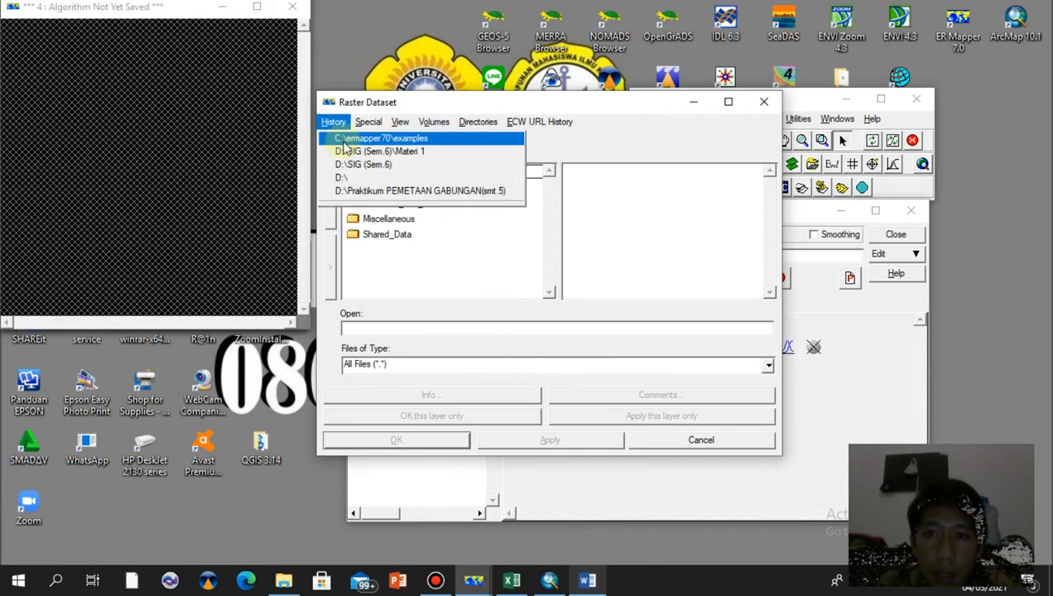
click(381, 153)
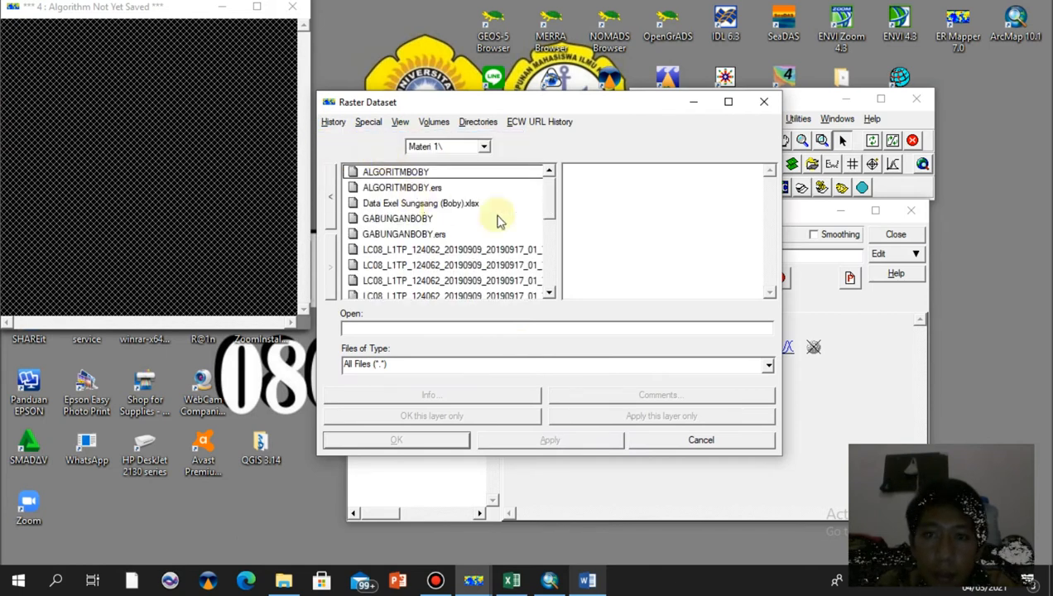
drag(548, 199, 548, 171)
click(434, 188)
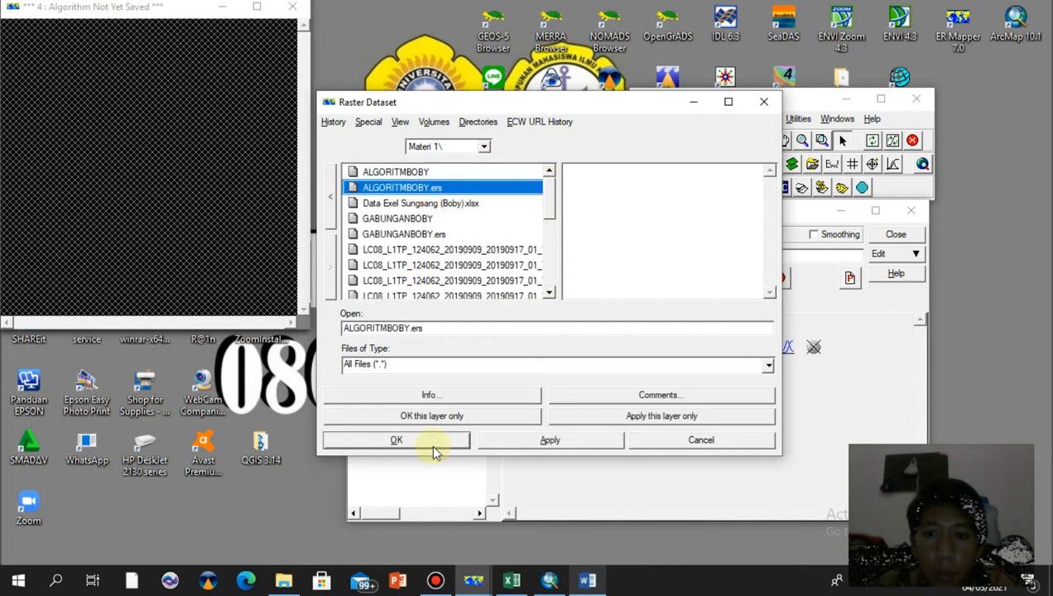
click(427, 419)
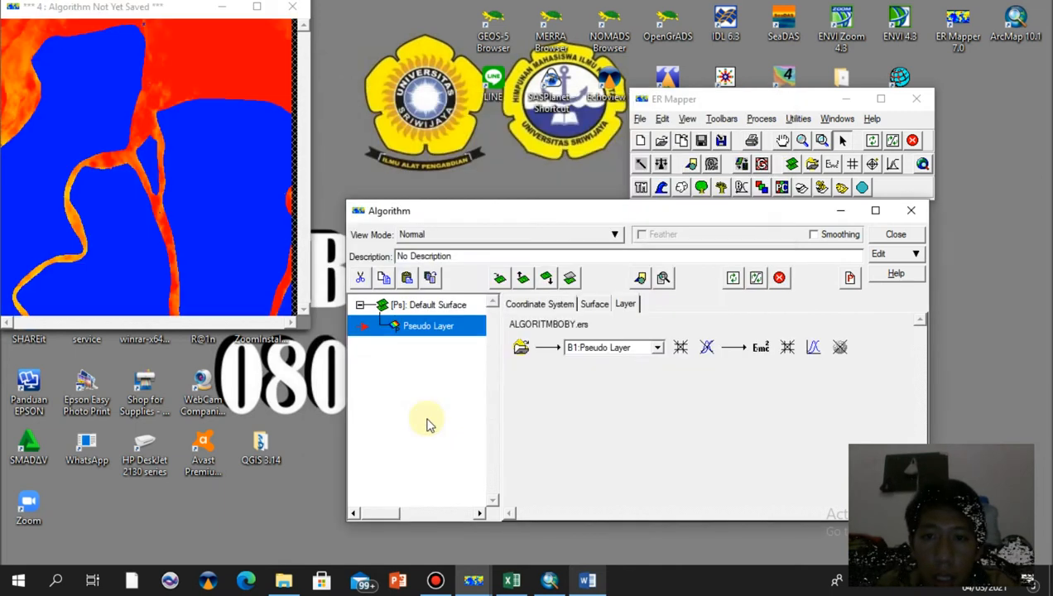
Replace the layer formula with if i1>400 then null else i1, apply it, and refresh the image with a 99% clip
click(756, 280)
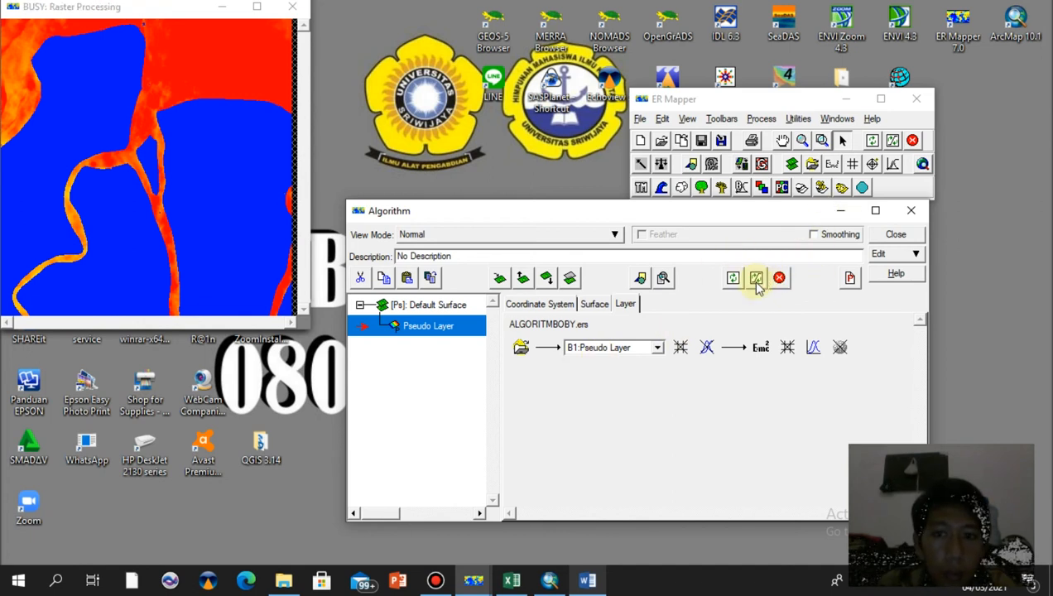
click(763, 348)
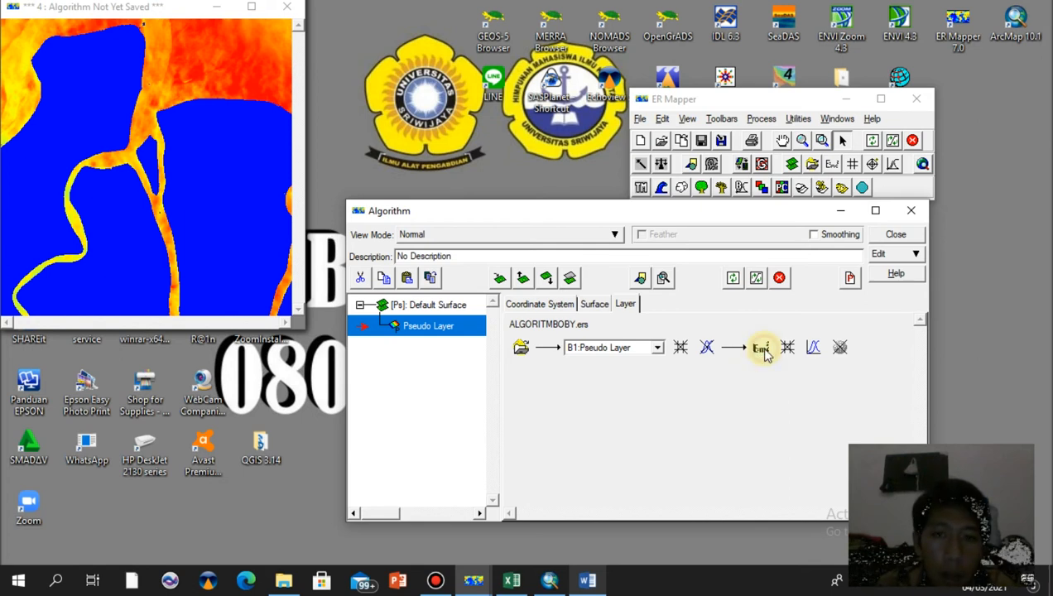
drag(190, 366, 109, 367)
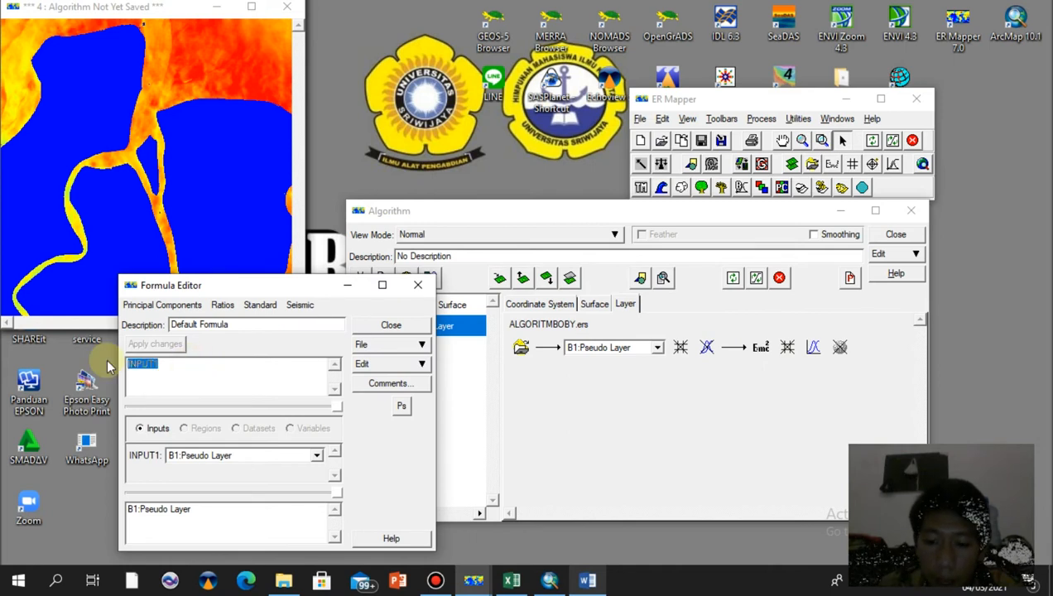
text(if i1>400 then null else i1)
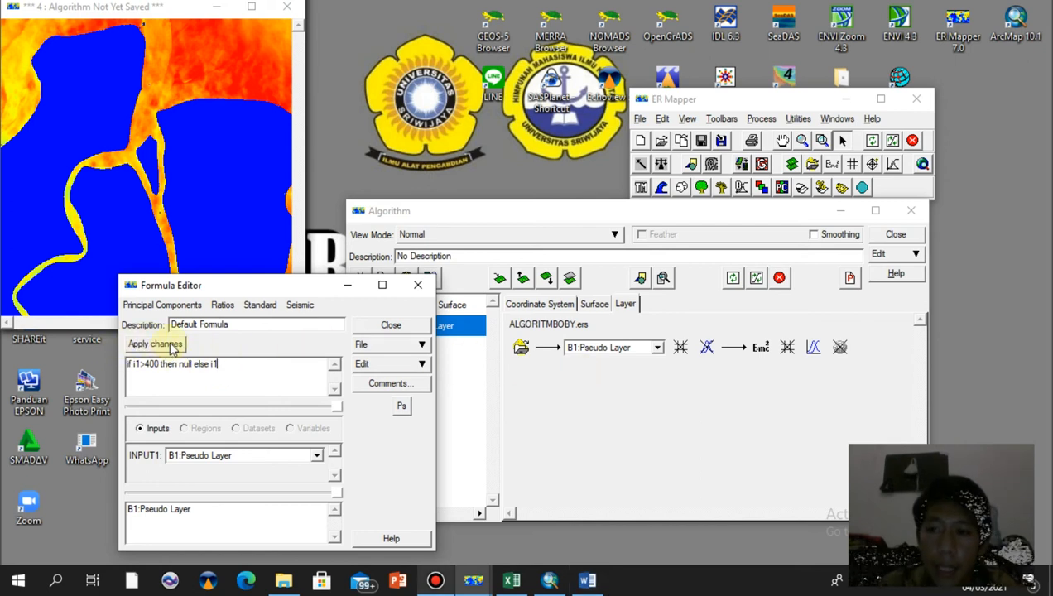
click(155, 343)
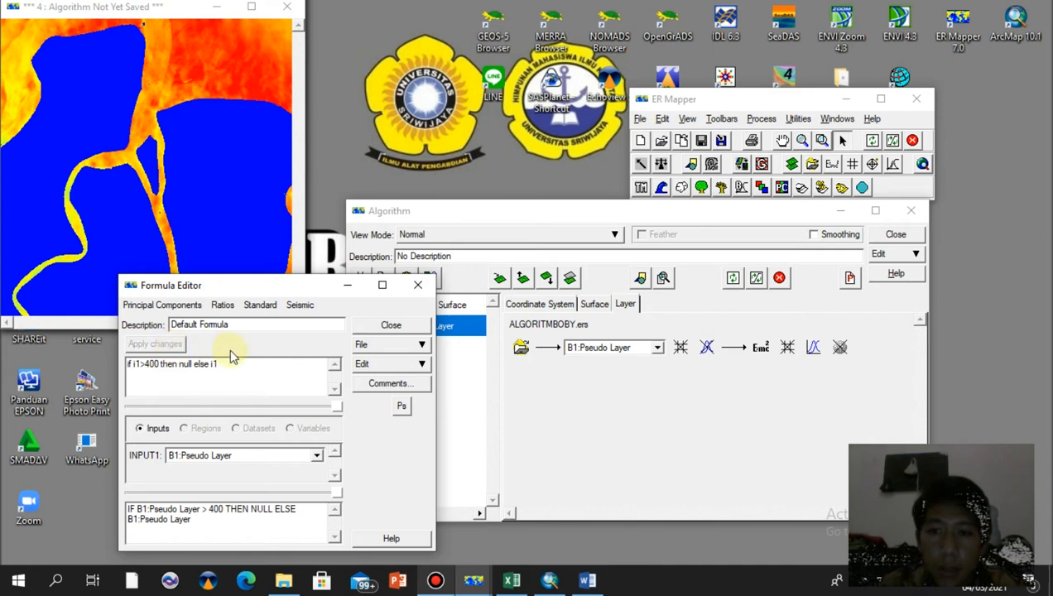
click(389, 325)
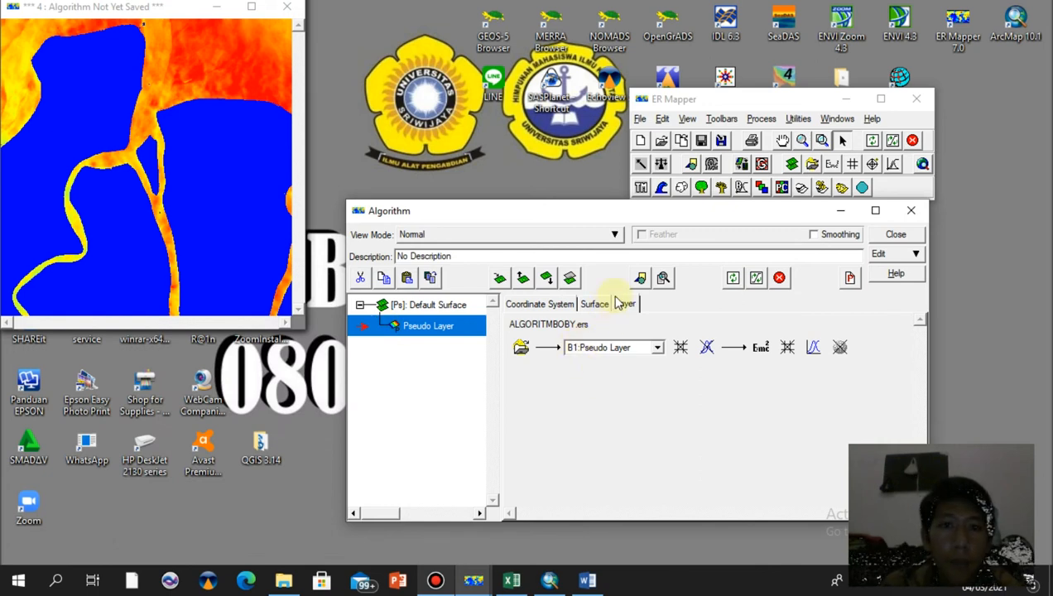
click(757, 282)
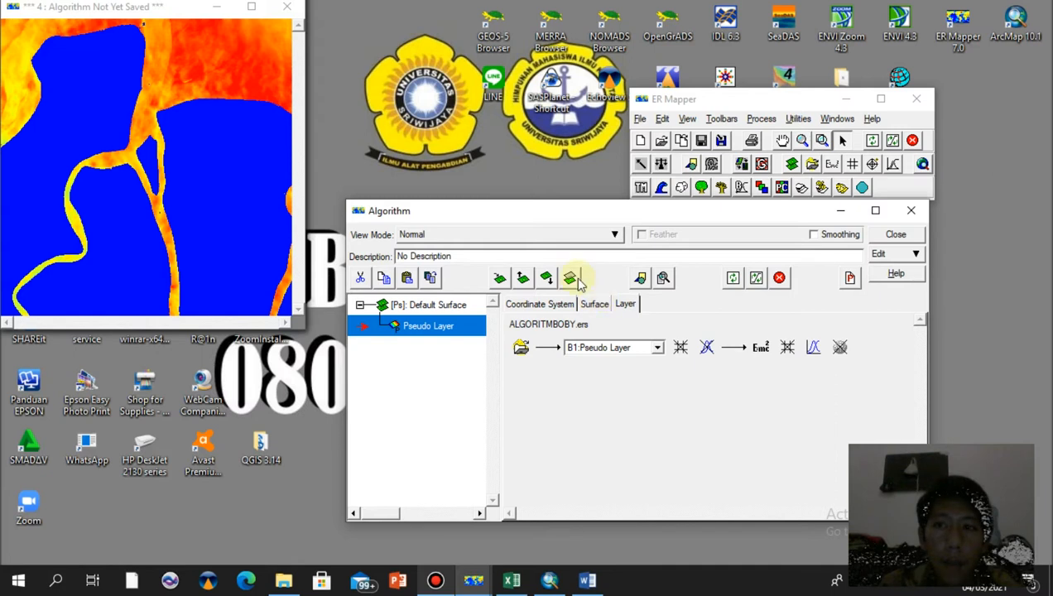
Open the save dialog and rename the output as BATASAN followed by the user's name
click(641, 120)
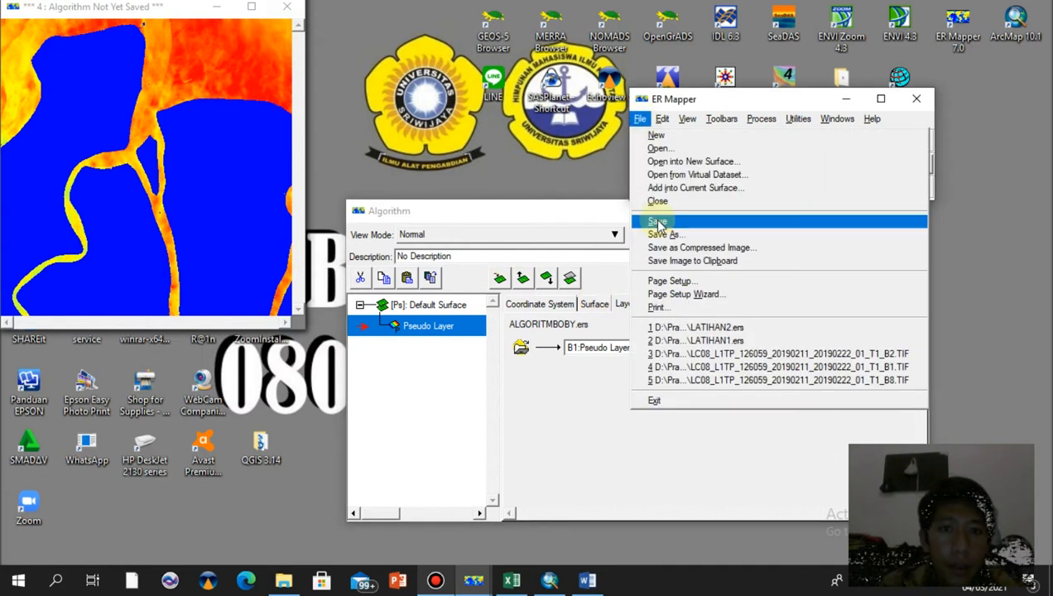
click(658, 222)
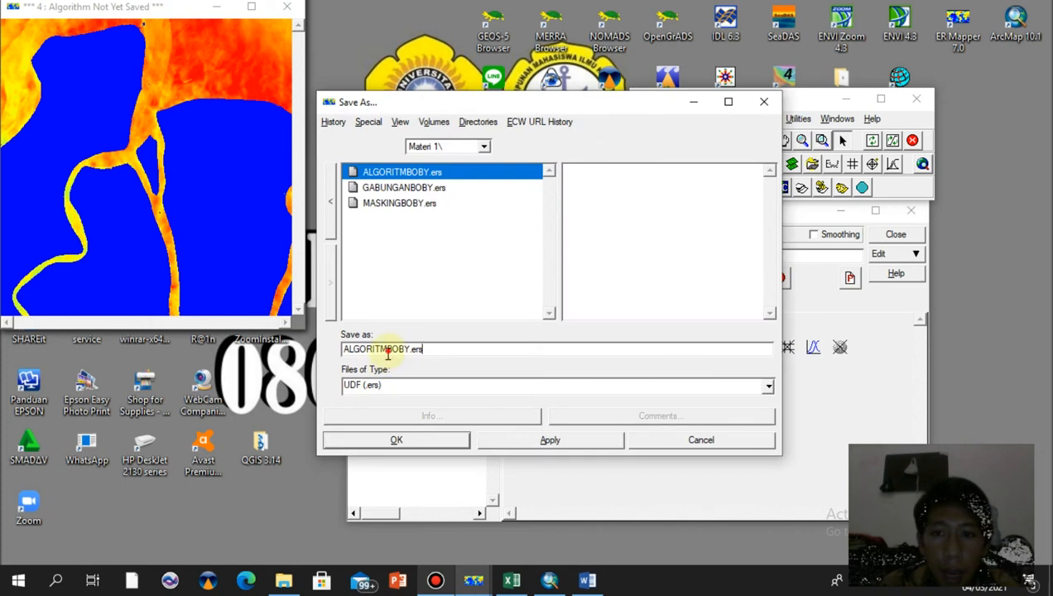
key(BackSpace)
key(BackSpace)
key(BackSpace)
key(BackSpace)
key(BackSpace)
key(BackSpace)
key(BackSpace)
key(BackSpace)
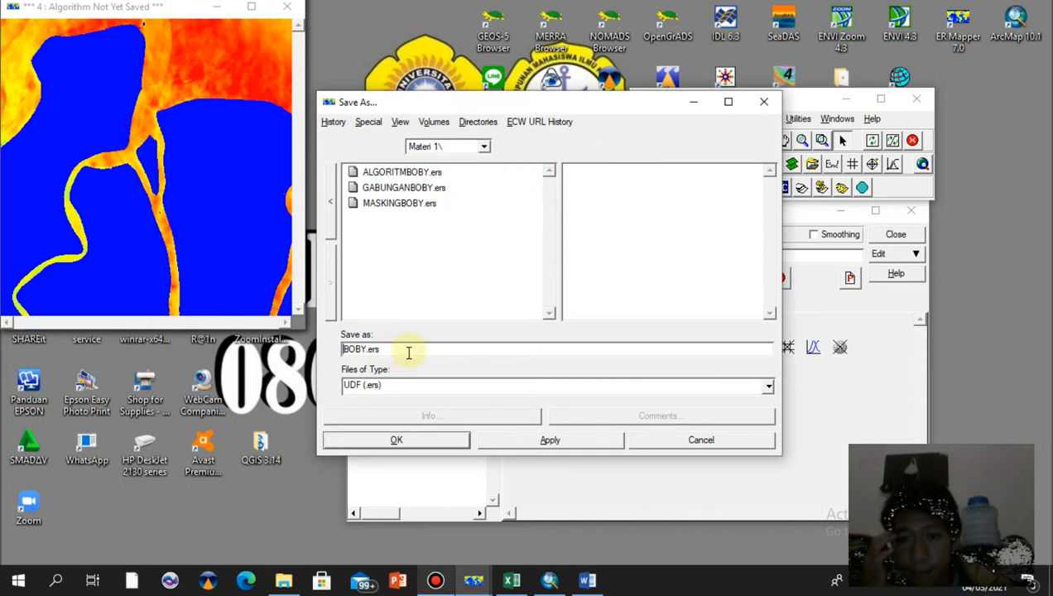
text(BATASAN)
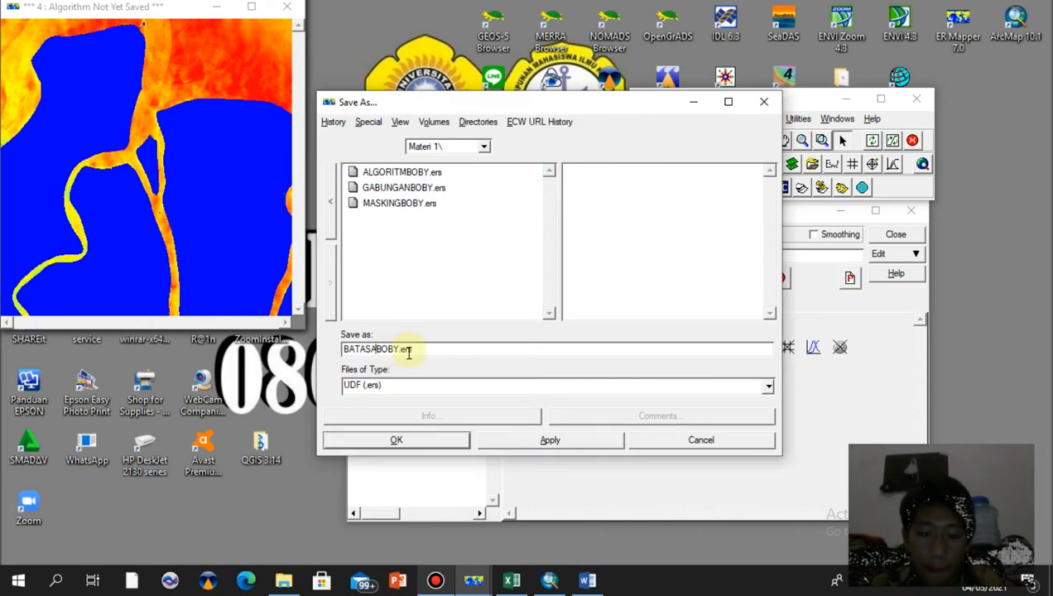
Save it as an ER Mapper Raster Dataset (.ers) with data type IEEE4ByteReal and acknowledge the completion message
click(767, 387)
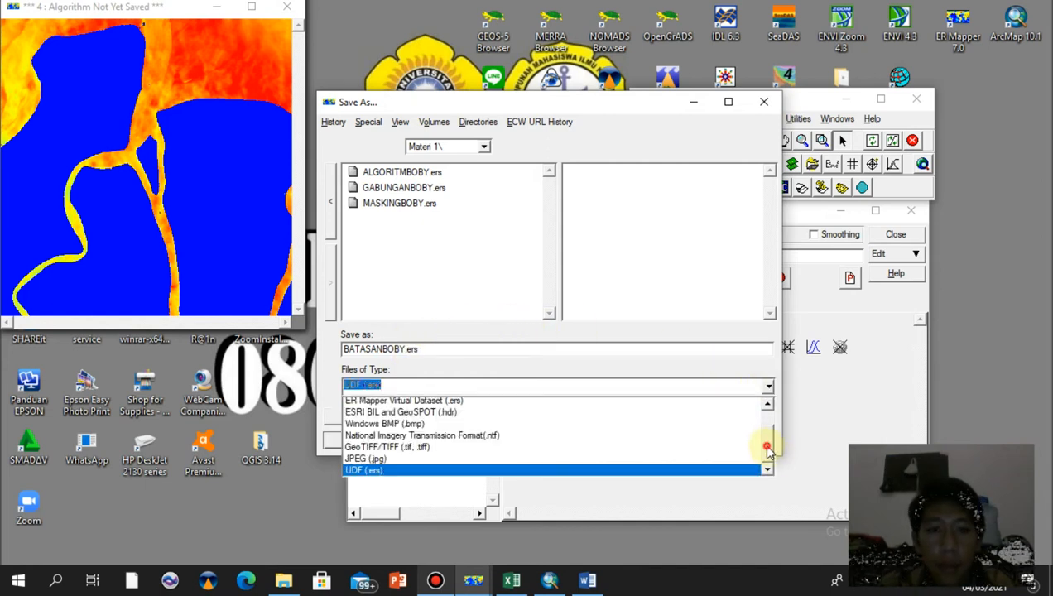
click(767, 448)
click(767, 386)
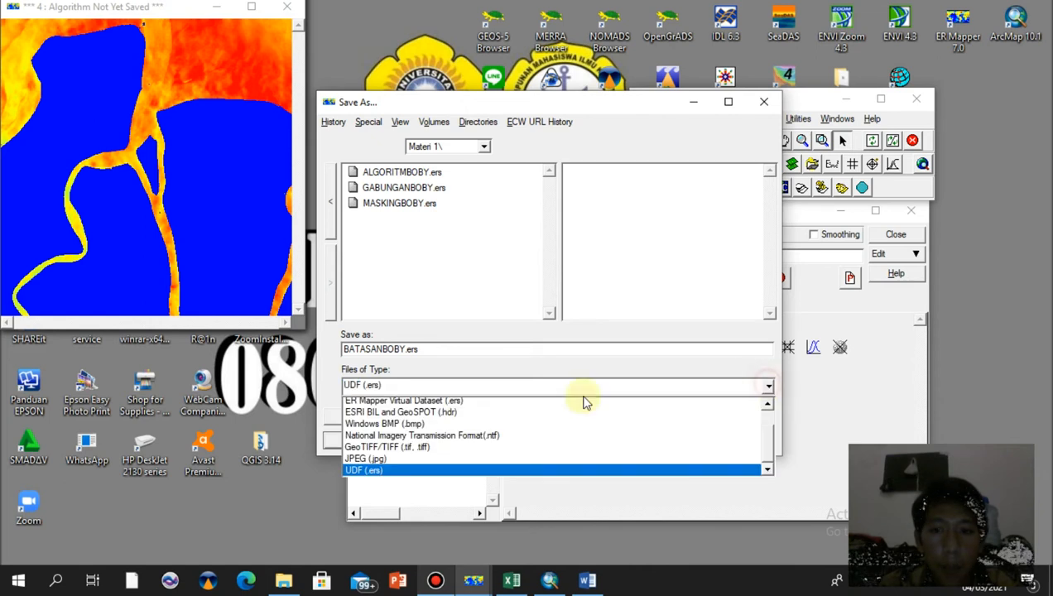
scroll(768, 410, up, 2)
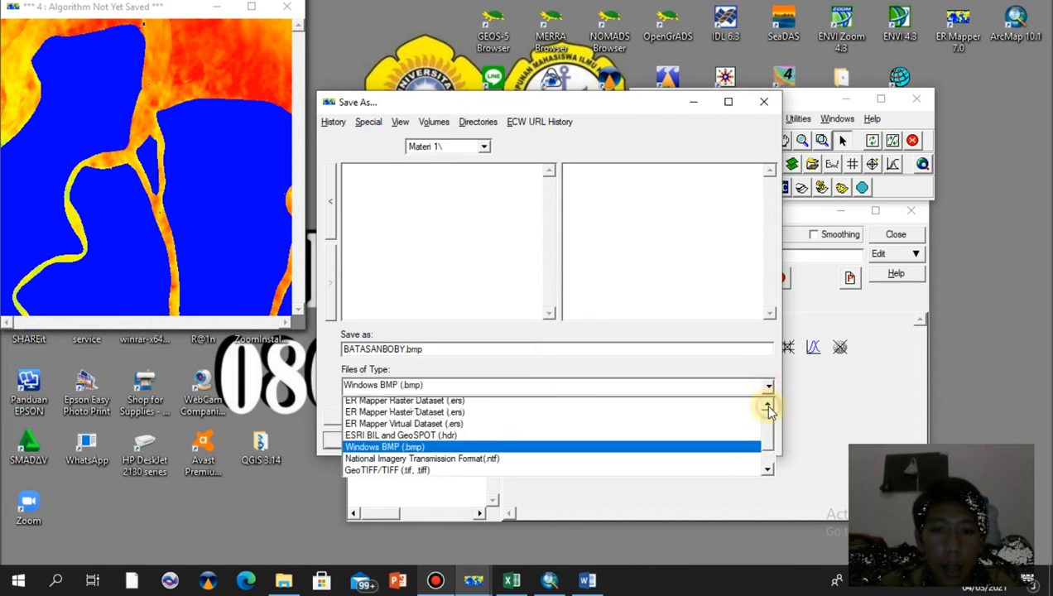
click(452, 415)
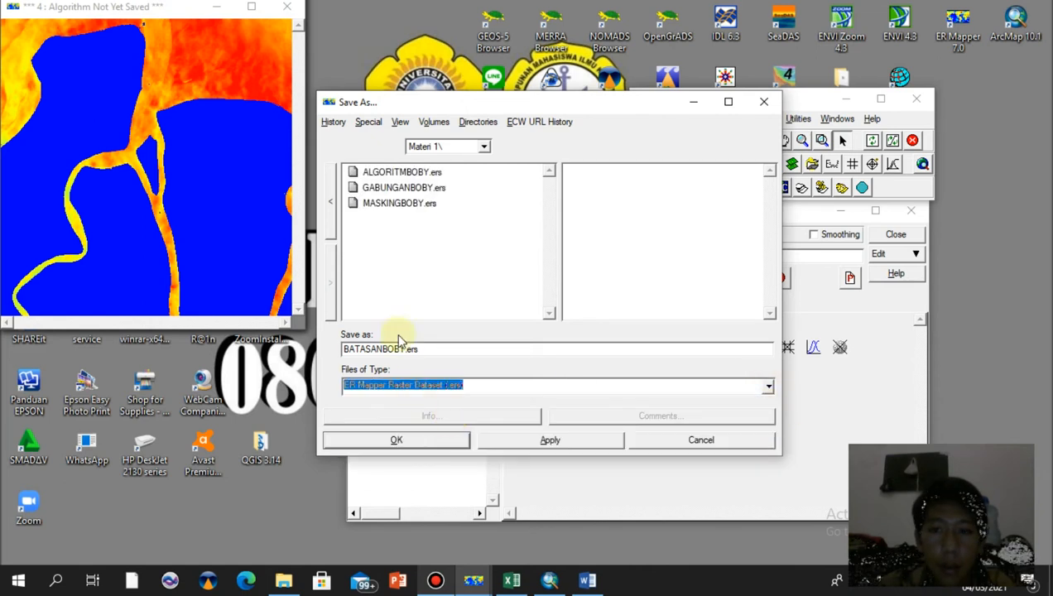
click(423, 443)
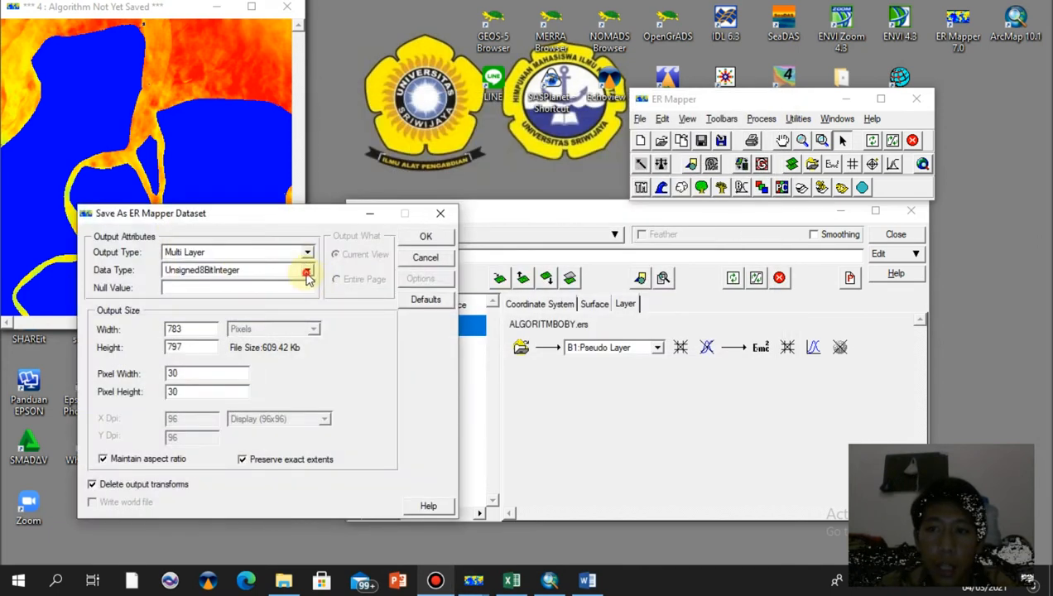
click(307, 273)
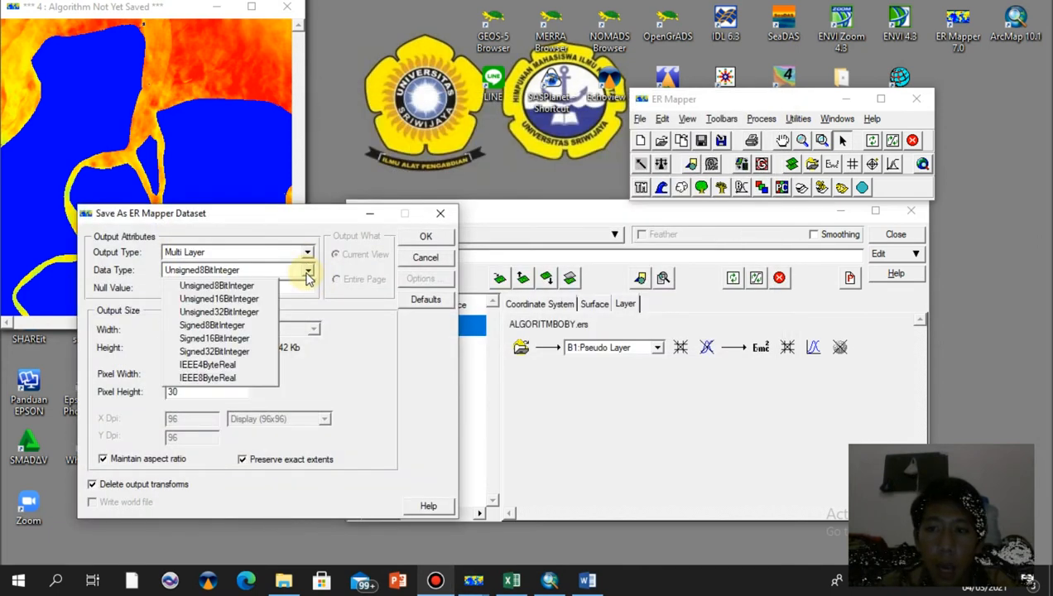
click(249, 365)
click(427, 237)
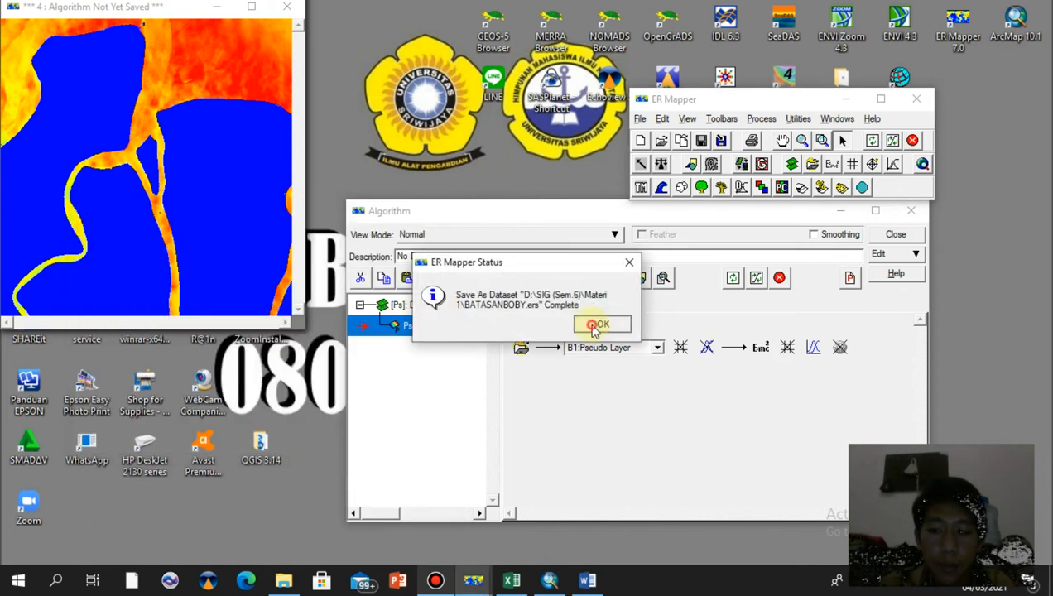
click(595, 326)
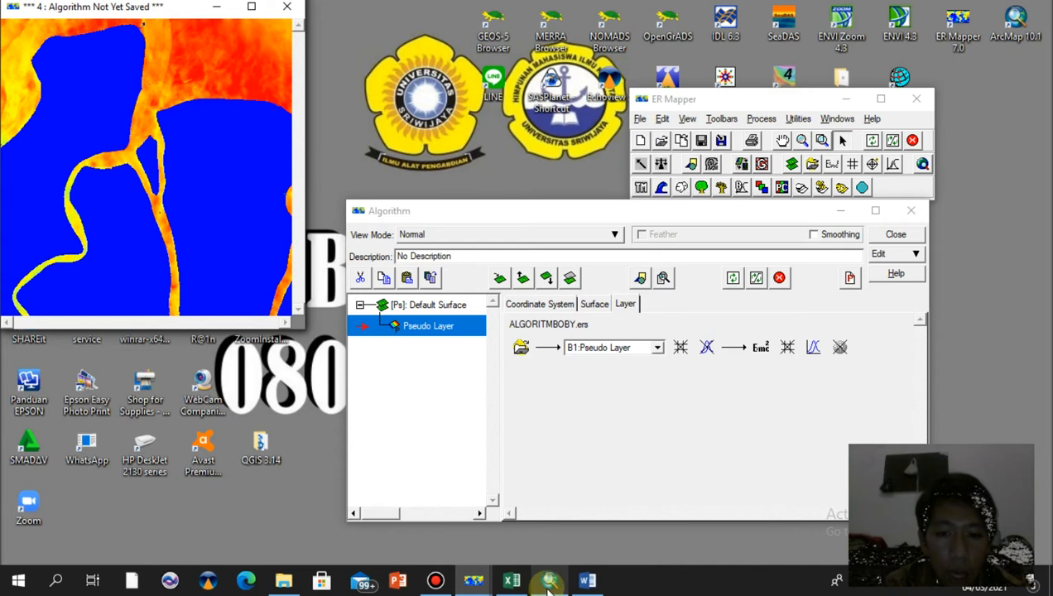
Switch to ArcMap and add the saved BATASAN dataset from the Materi 1 folder to the map
click(840, 211)
click(554, 582)
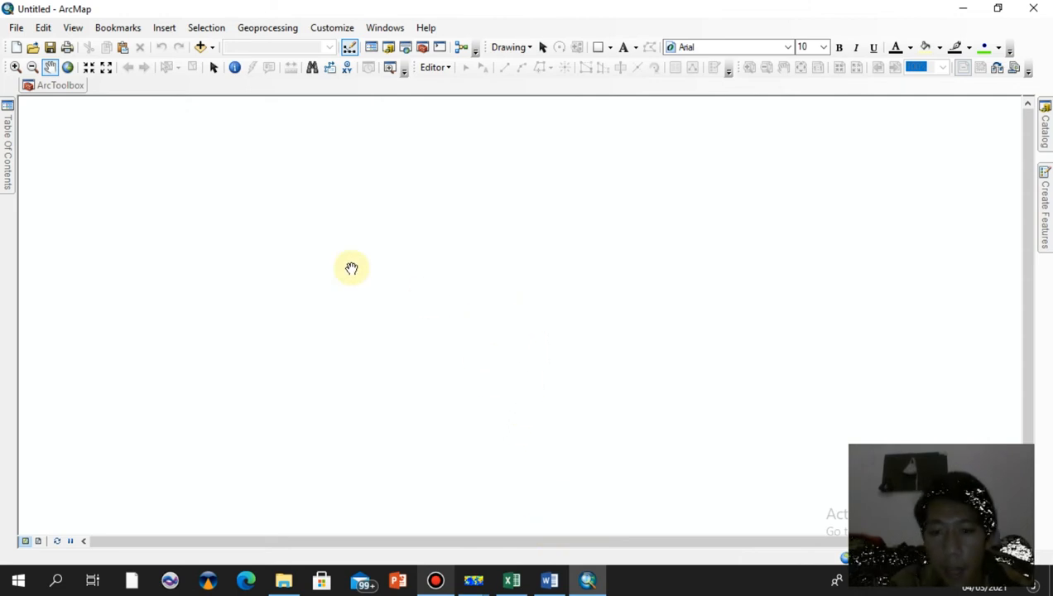
click(20, 32)
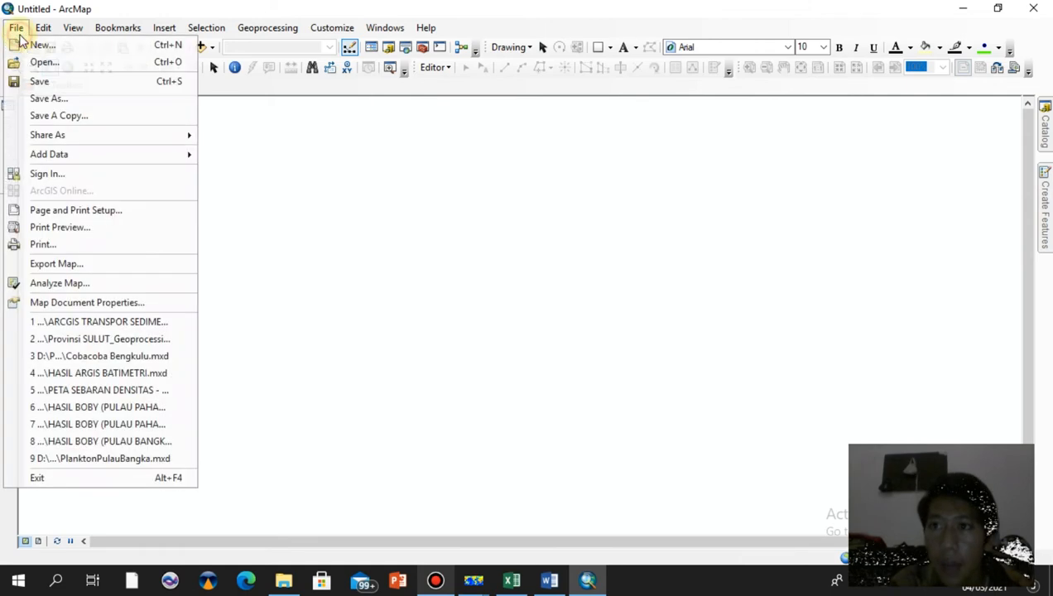
mouse_move(78, 154)
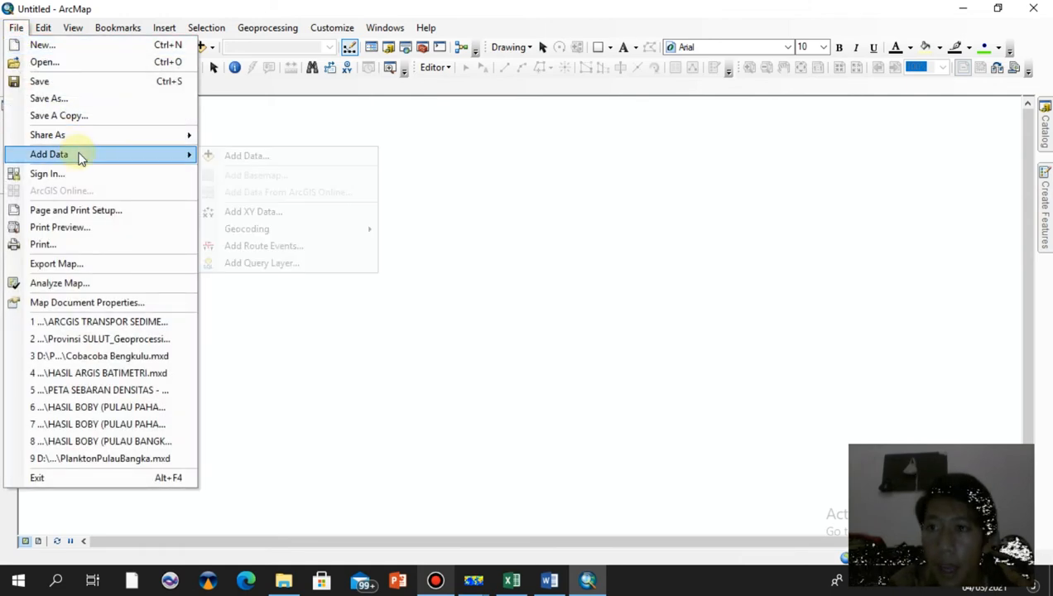
click(232, 154)
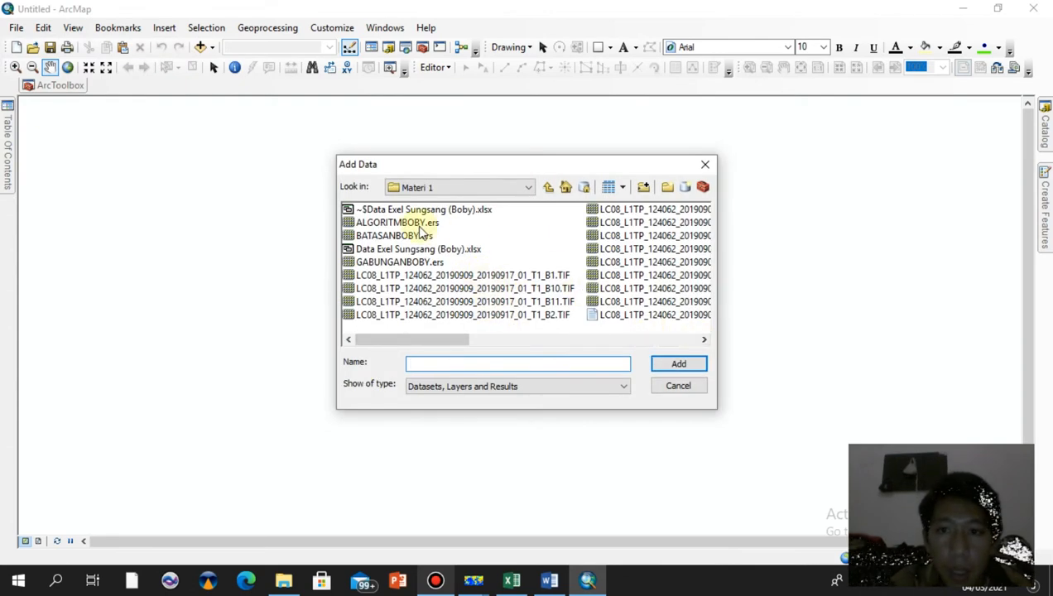
click(389, 236)
click(672, 364)
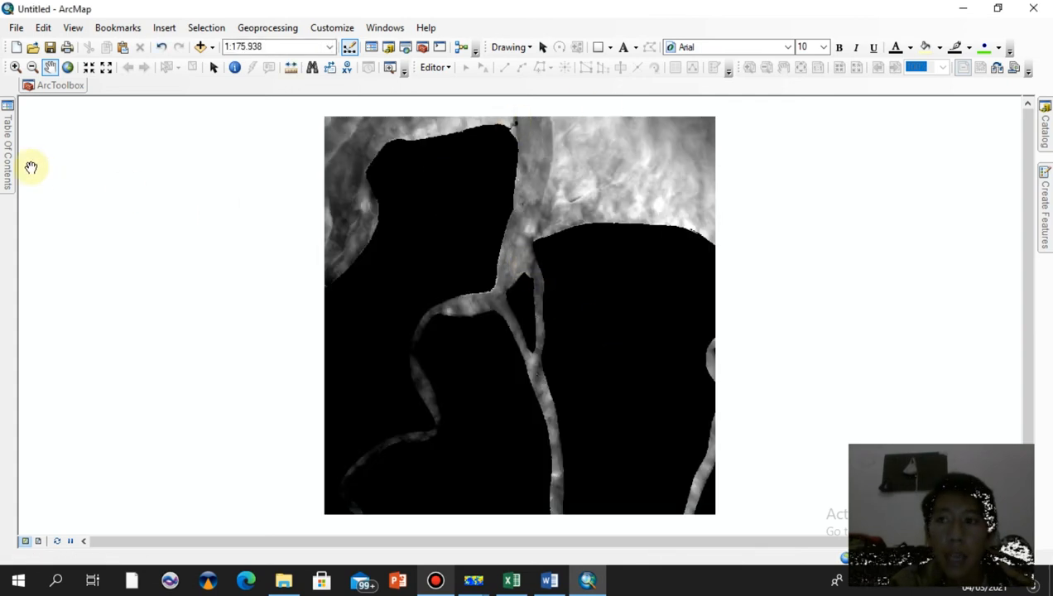
Open the layer's properties and set its symbology to Classified with a blue-yellow-red color ramp
mouse_move(4, 172)
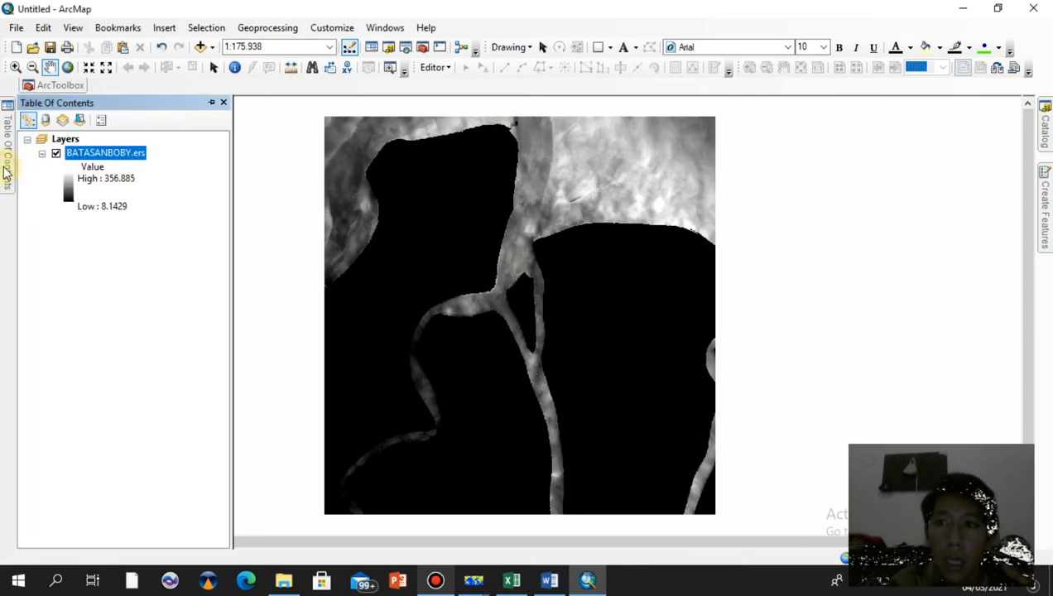
right_click(130, 156)
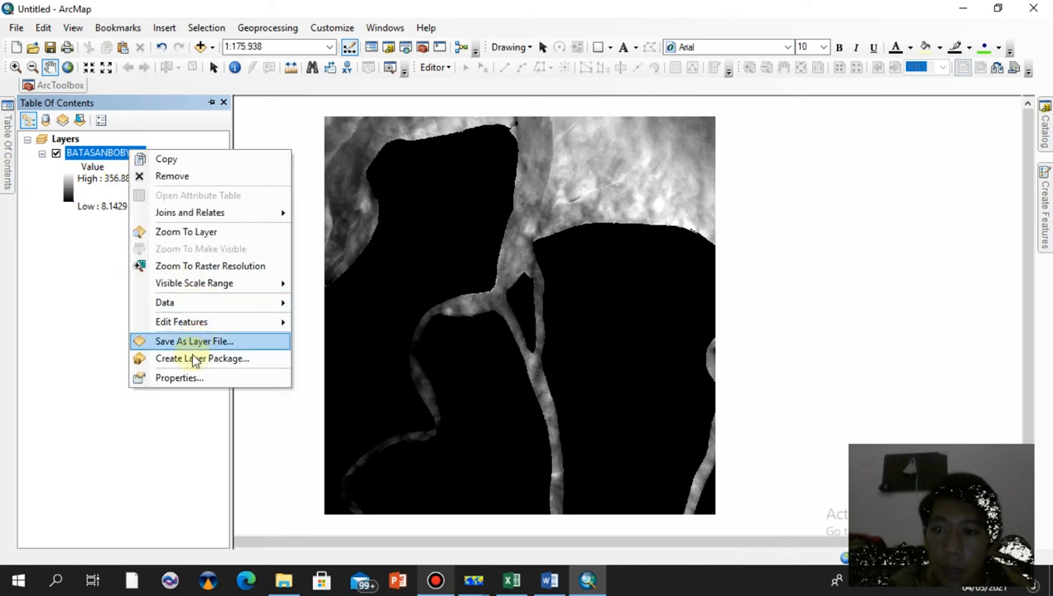
click(184, 378)
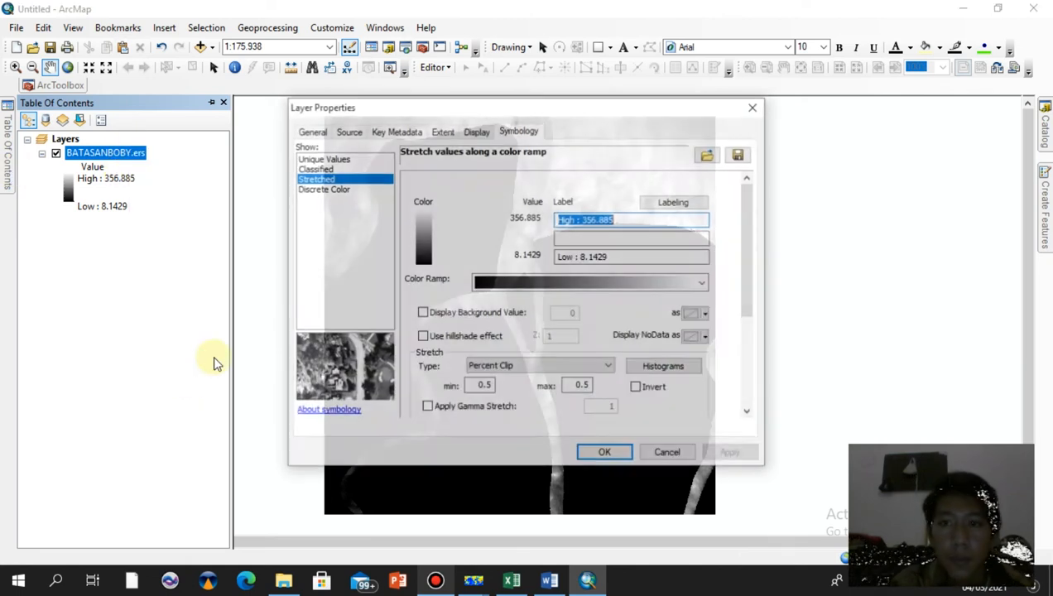
click(349, 163)
click(579, 343)
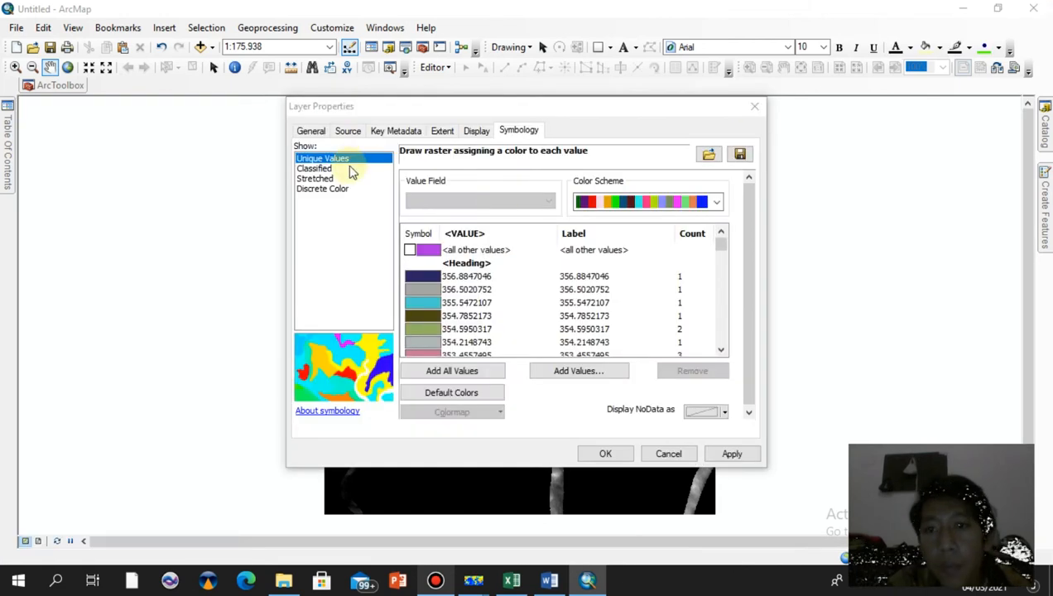
click(324, 170)
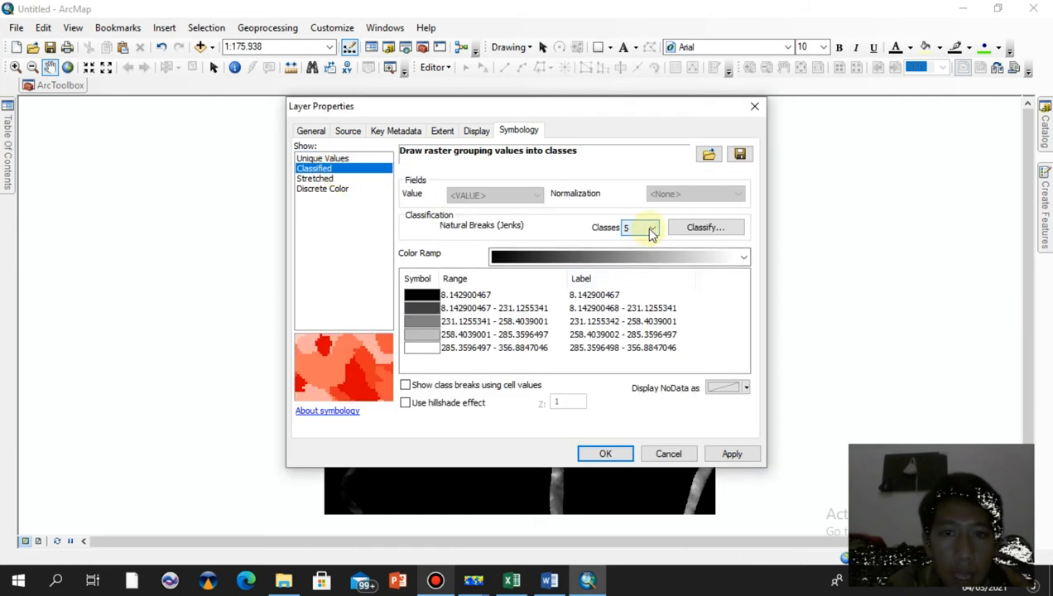
click(731, 259)
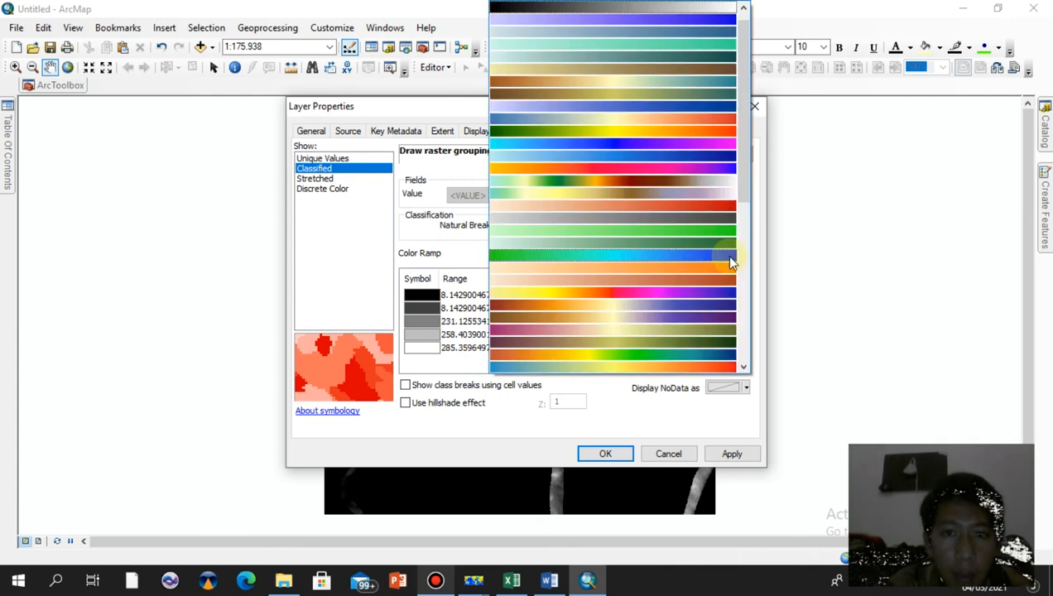
scroll(627, 258, down, 10)
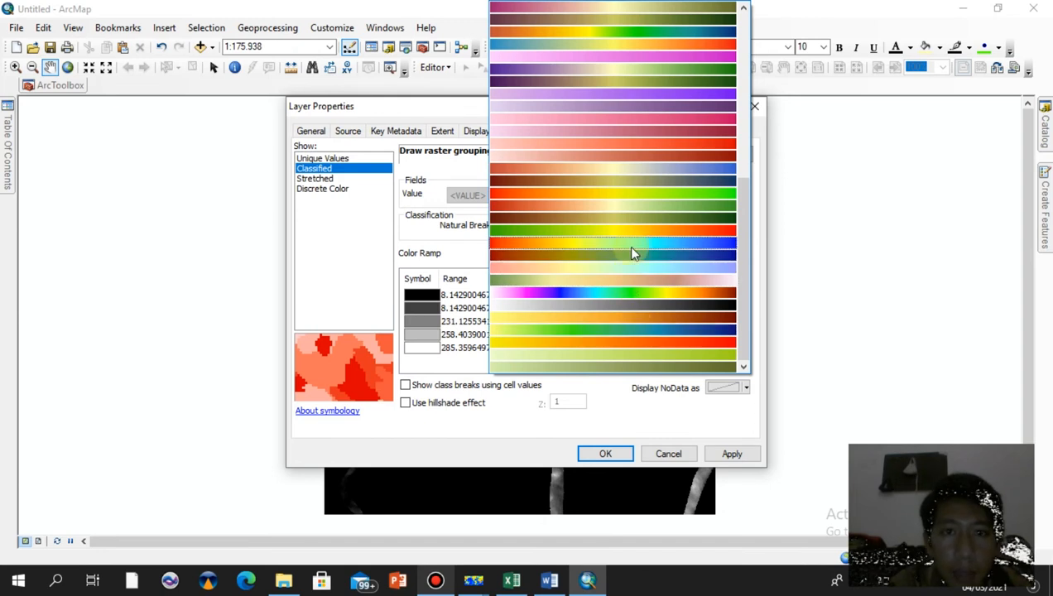
scroll(626, 245, up, 3)
scroll(623, 117, up, 1)
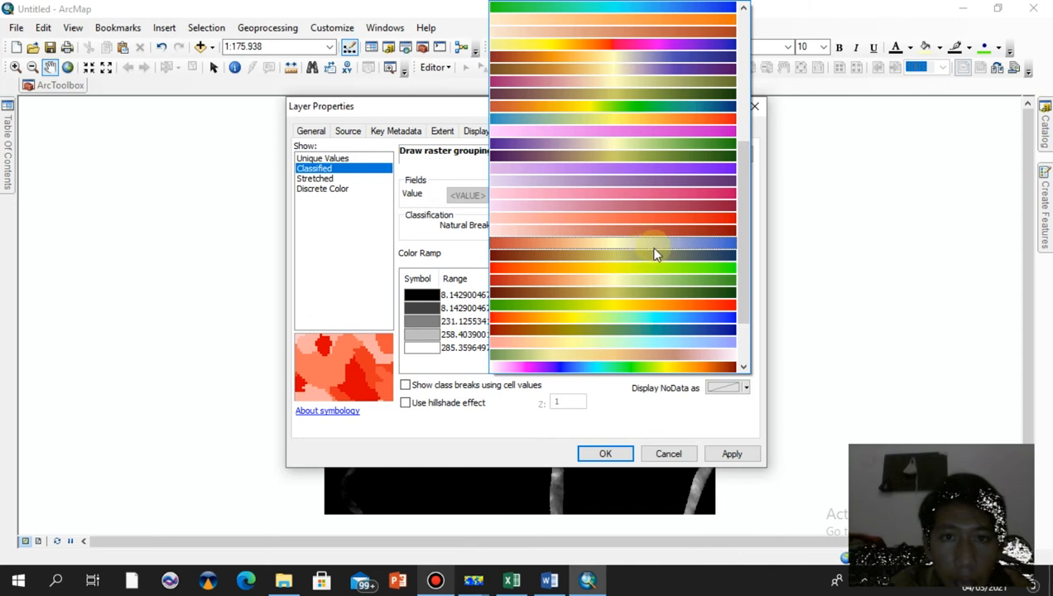
scroll(652, 256, up, 3)
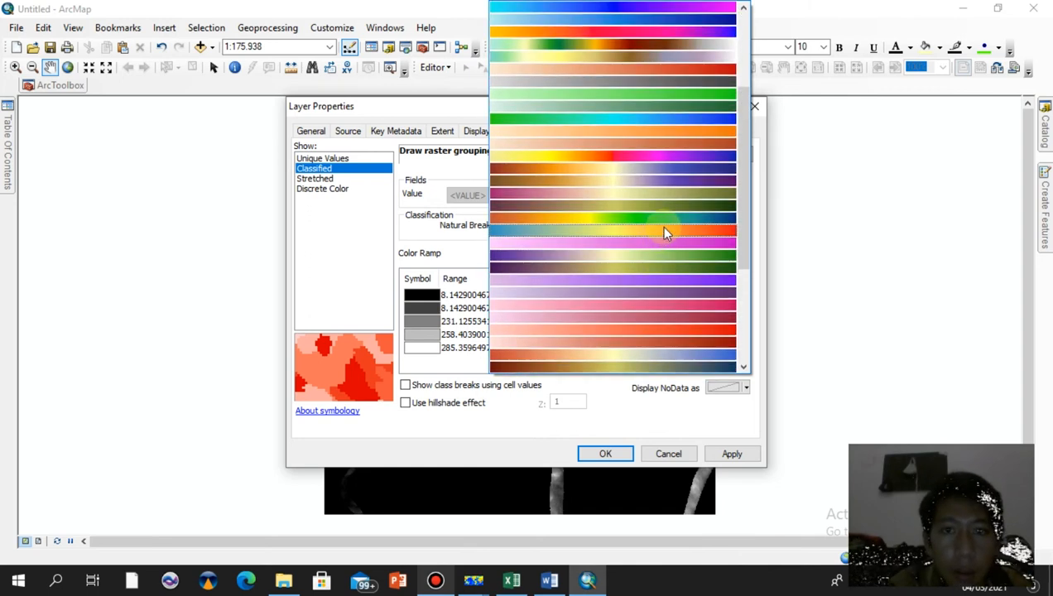
click(664, 233)
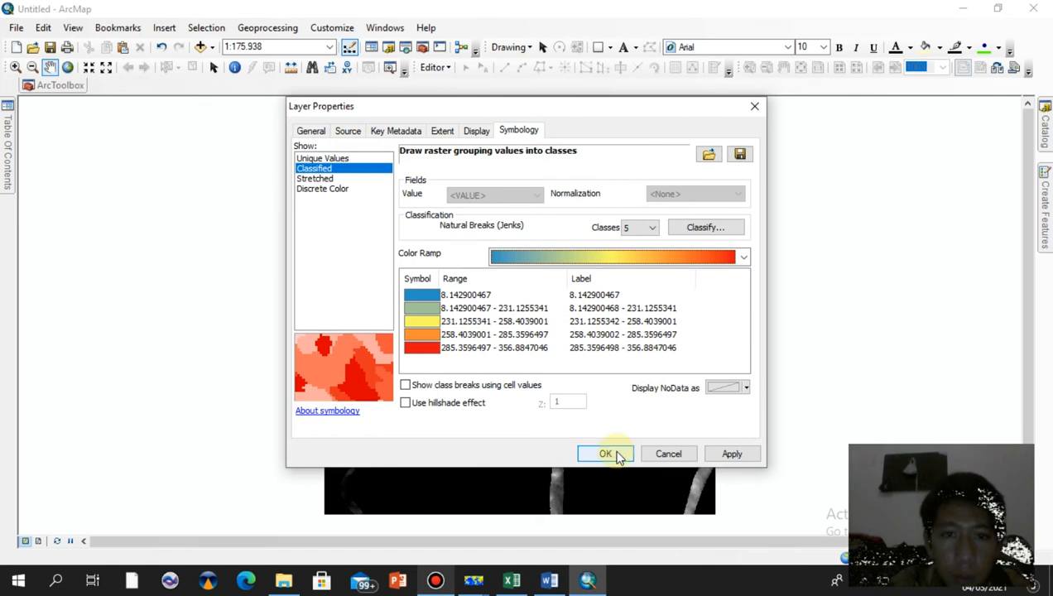
Format the class labels to 4 significant digits, then apply and confirm the symbology
click(584, 281)
click(633, 302)
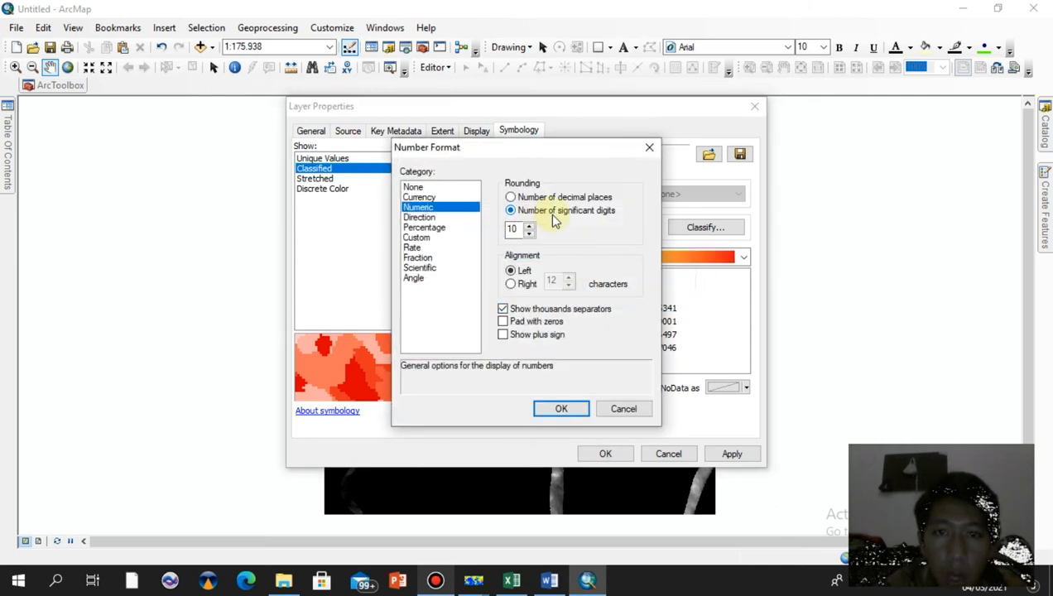
click(529, 235)
click(529, 235)
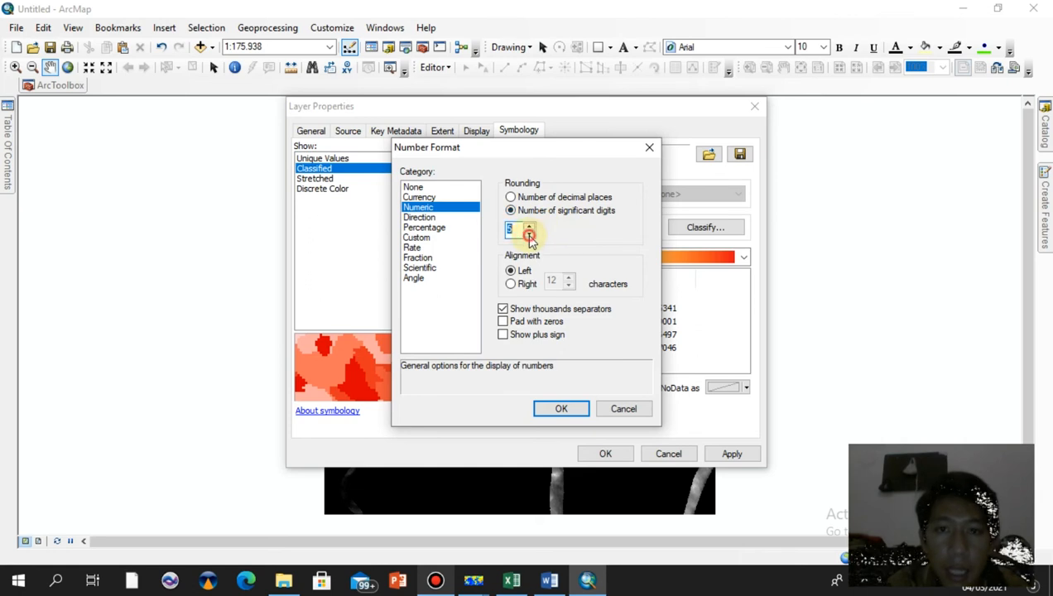
click(560, 406)
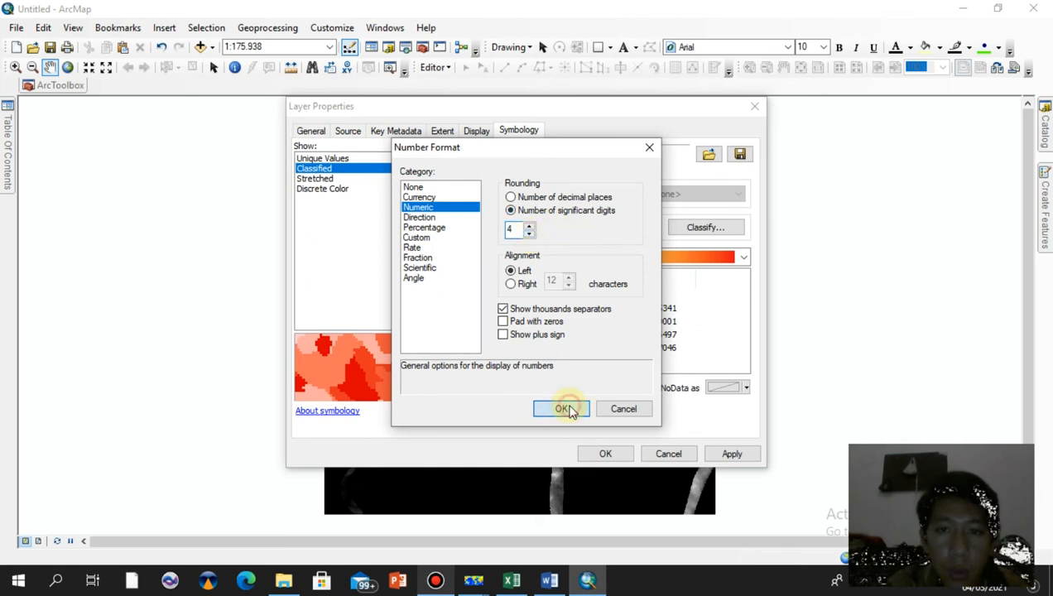
click(730, 455)
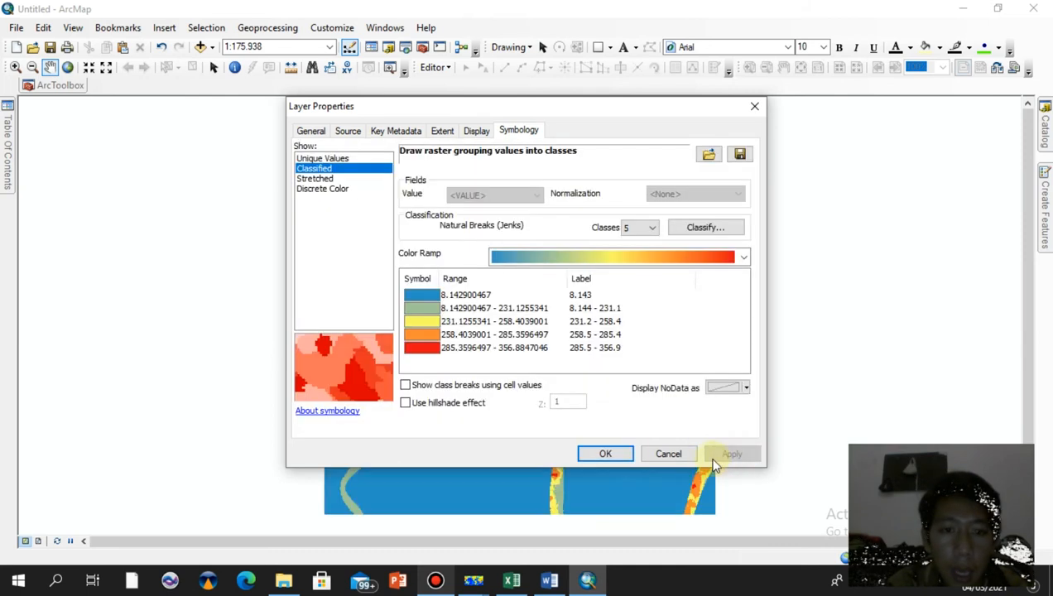
click(607, 454)
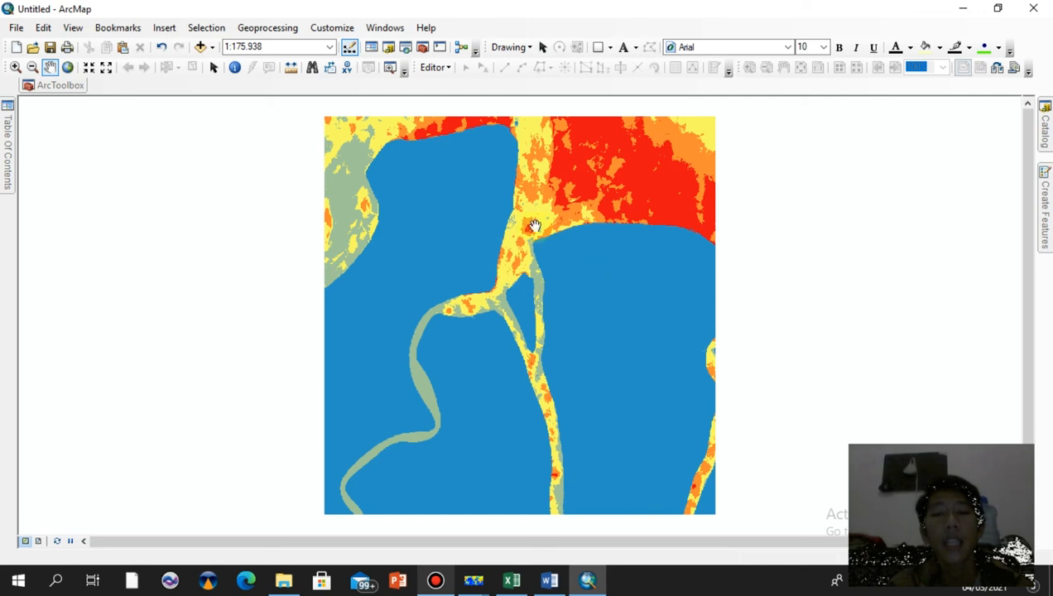